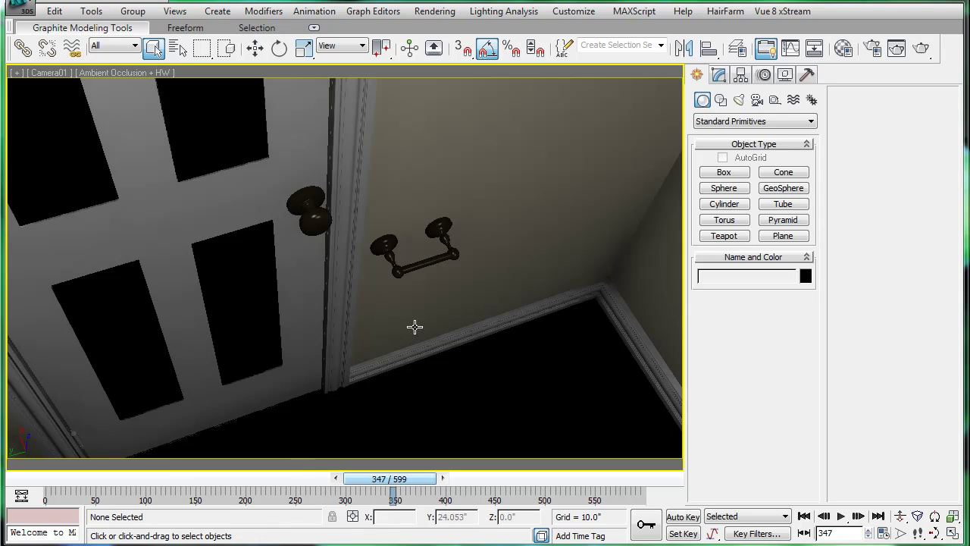
Step: Rewind the camera animation to frame 0, widen the viewport and preview the walkthrough up to the bathtub
click(804, 515)
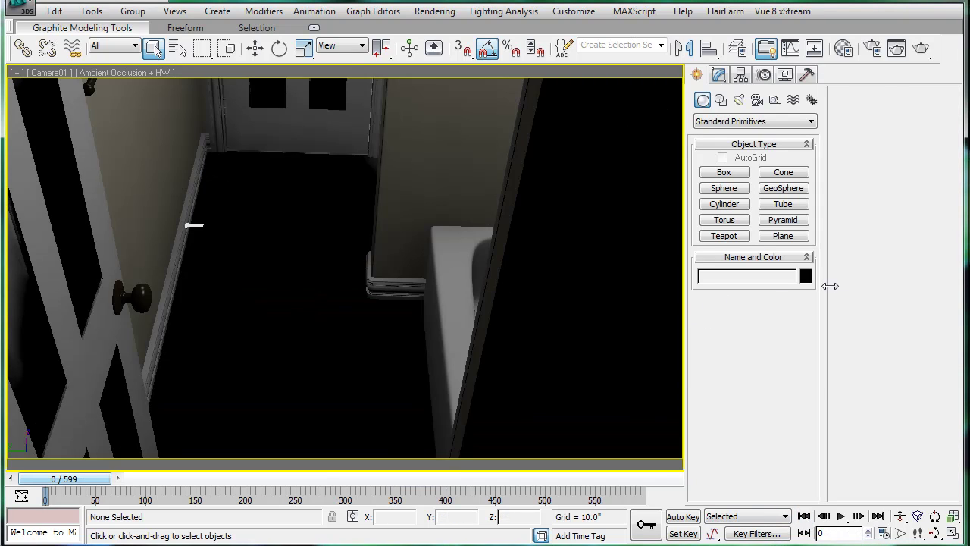
drag(830, 285, 826, 286)
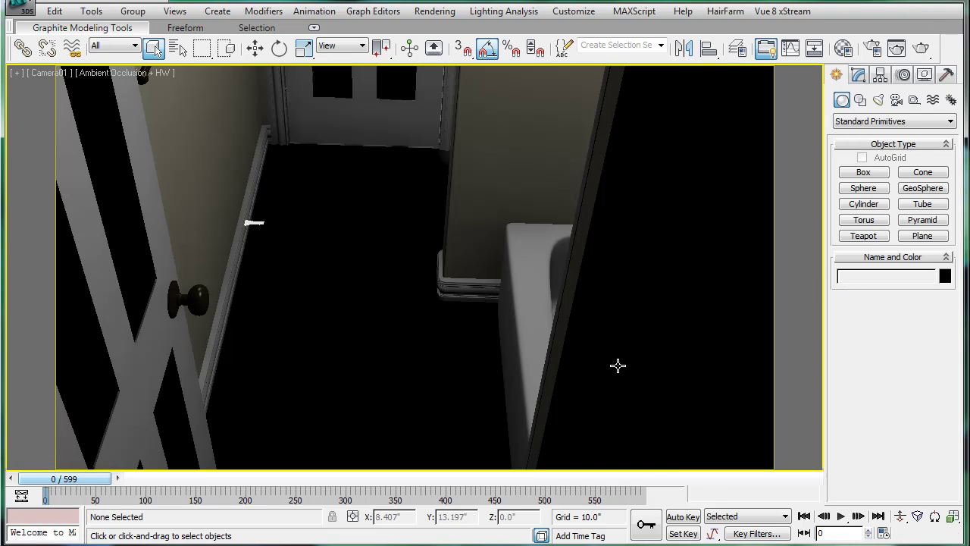
click(843, 517)
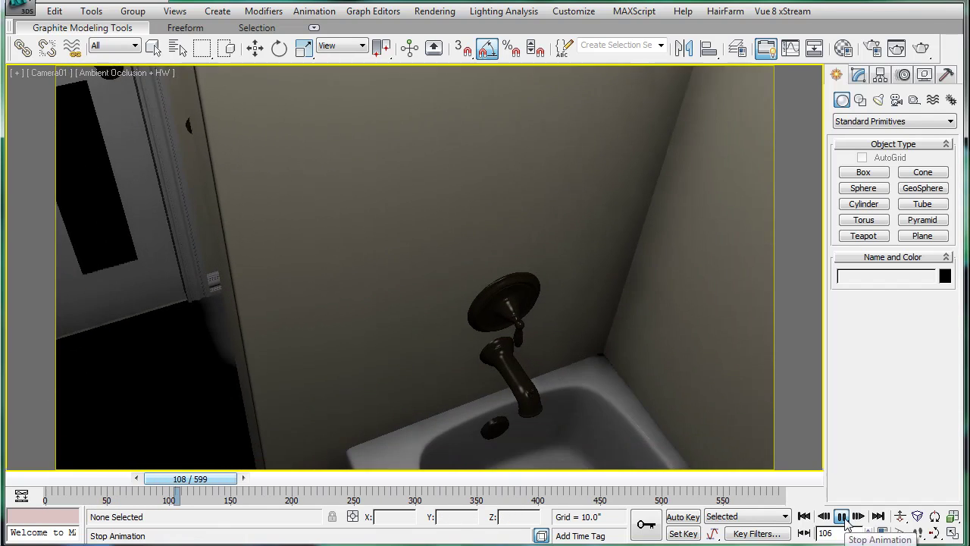
click(844, 519)
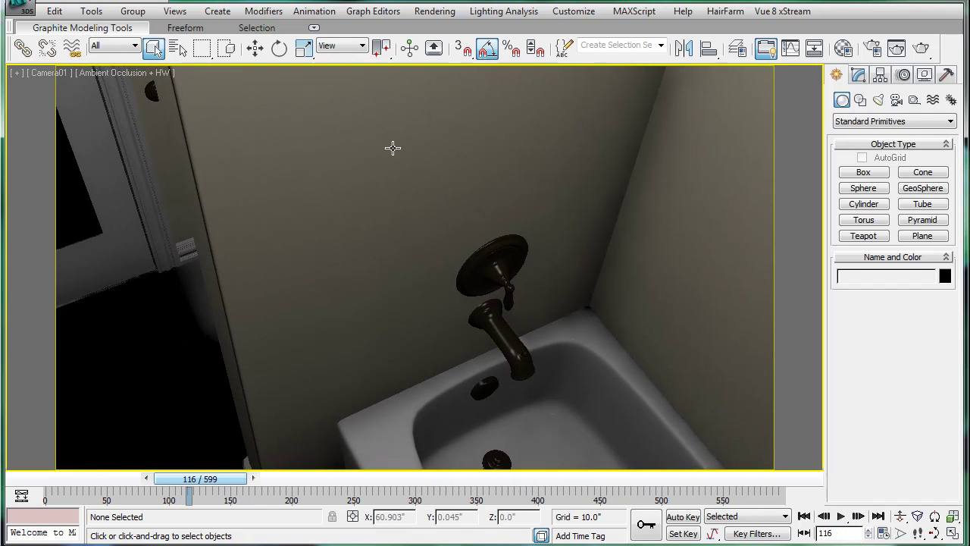
Step: Open the bathroom model scene from the recent documents
click(21, 13)
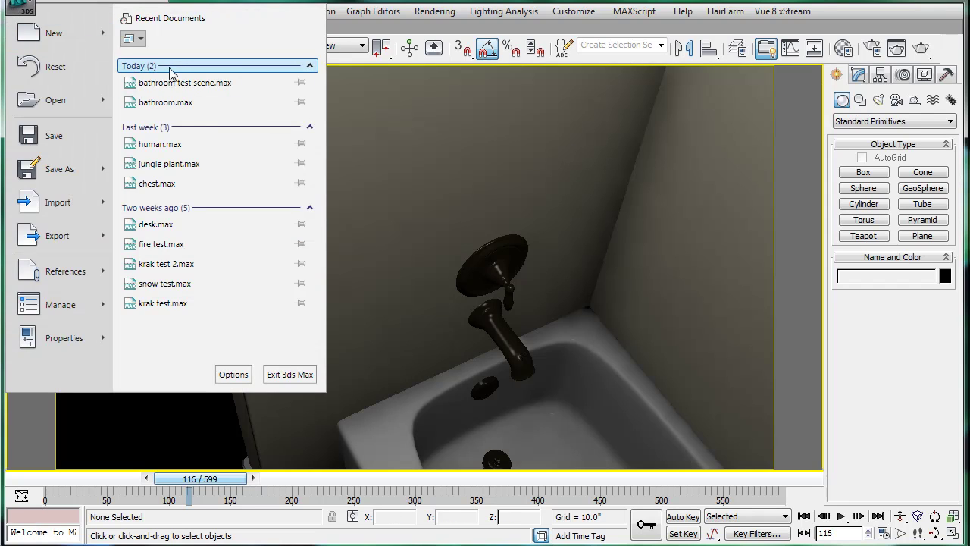
click(360, 178)
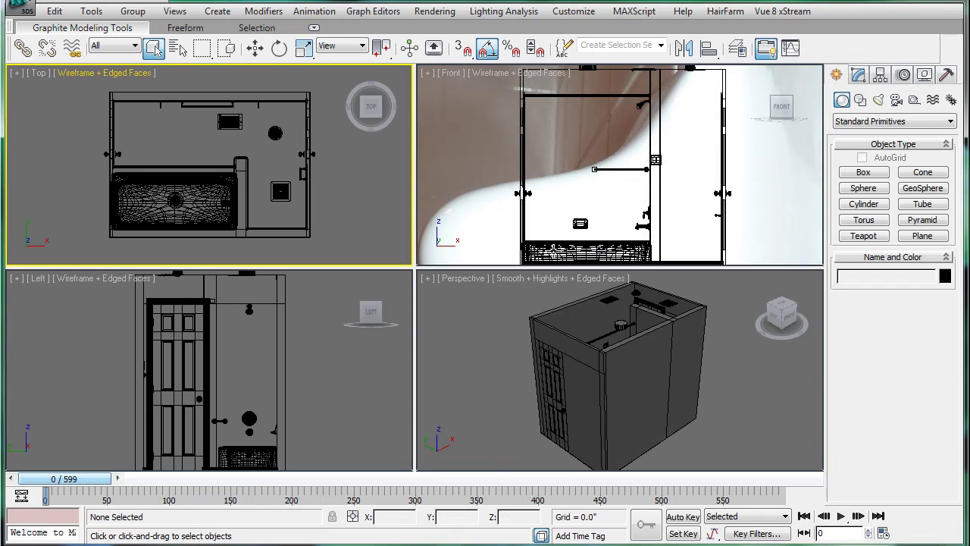
Step: Examine the shower curtain rod and its wall mount up close in a full-size Perspective view
scroll(610, 350, up, 3)
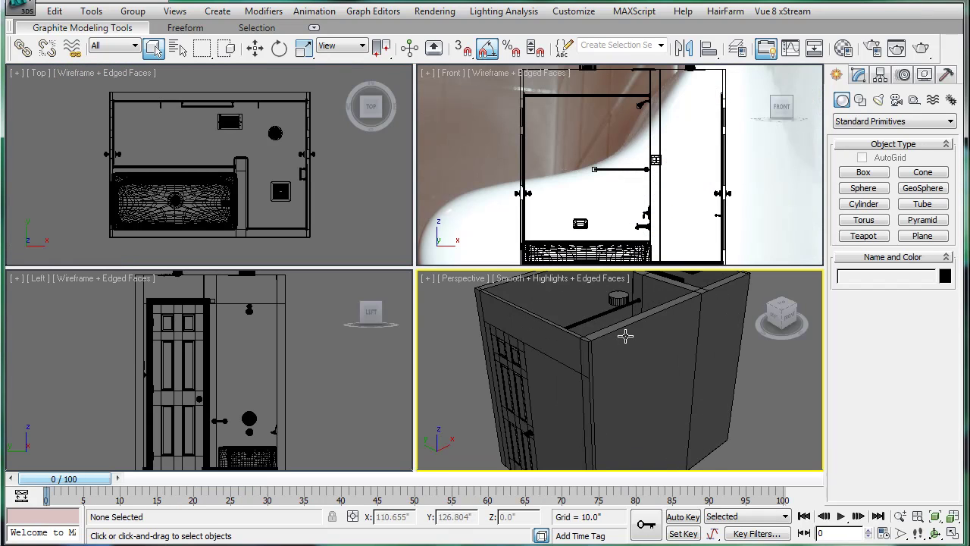
alt+middle_drag(625, 336, 607, 381)
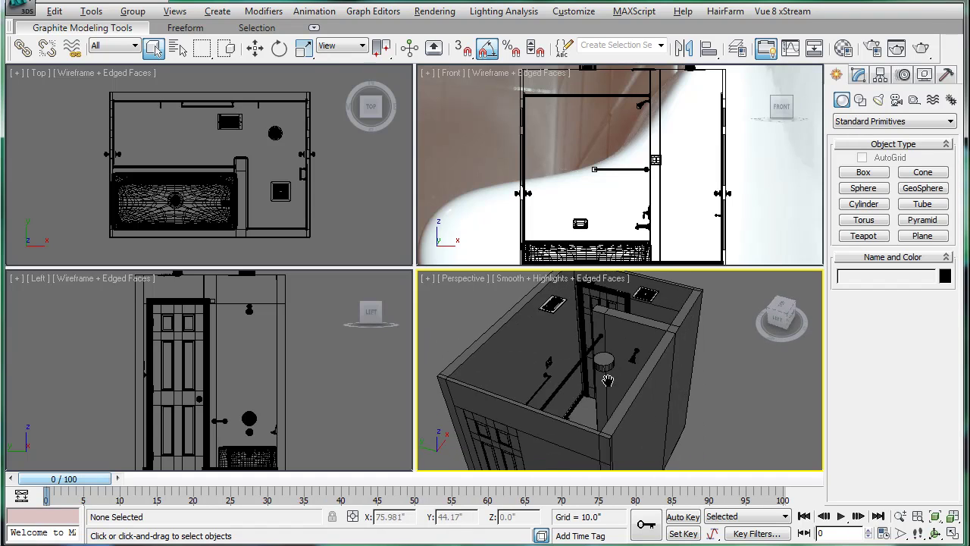
scroll(607, 380, up, 6)
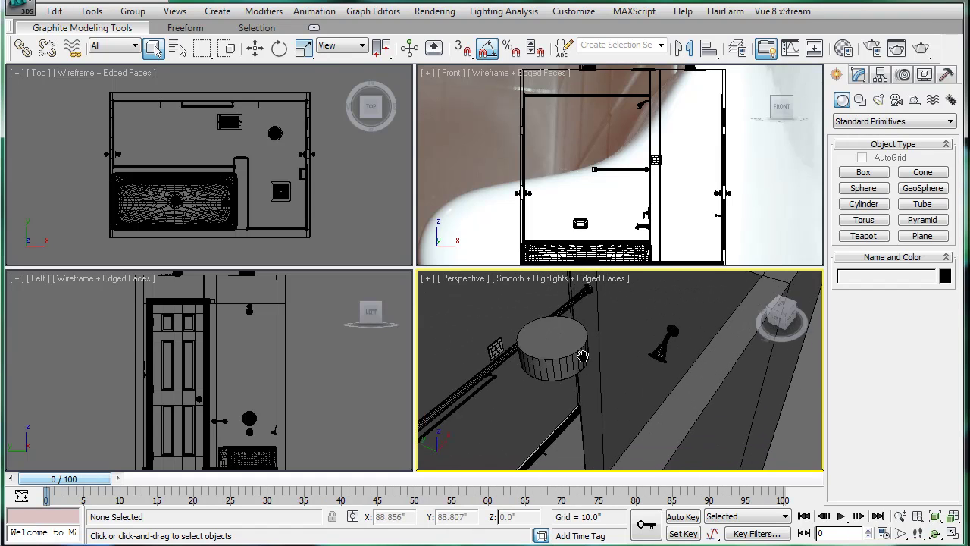
scroll(584, 362, up, 3)
click(570, 353)
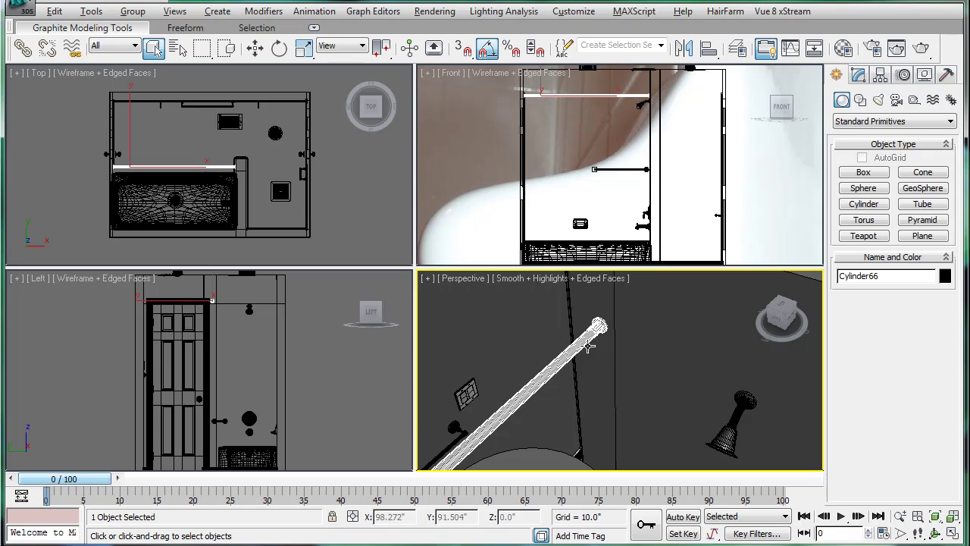
alt+middle_drag(589, 347, 601, 367)
key(alt+w)
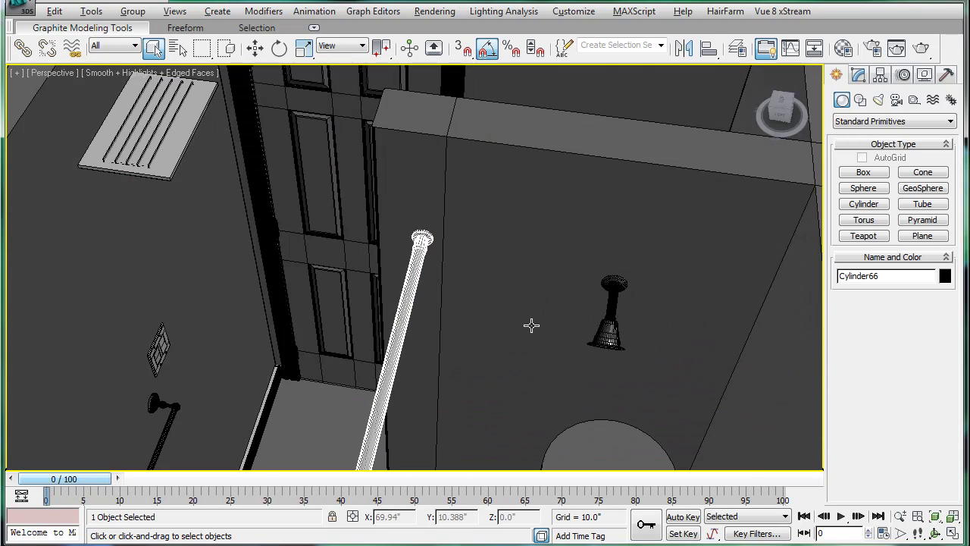
alt+middle_drag(478, 315, 458, 337)
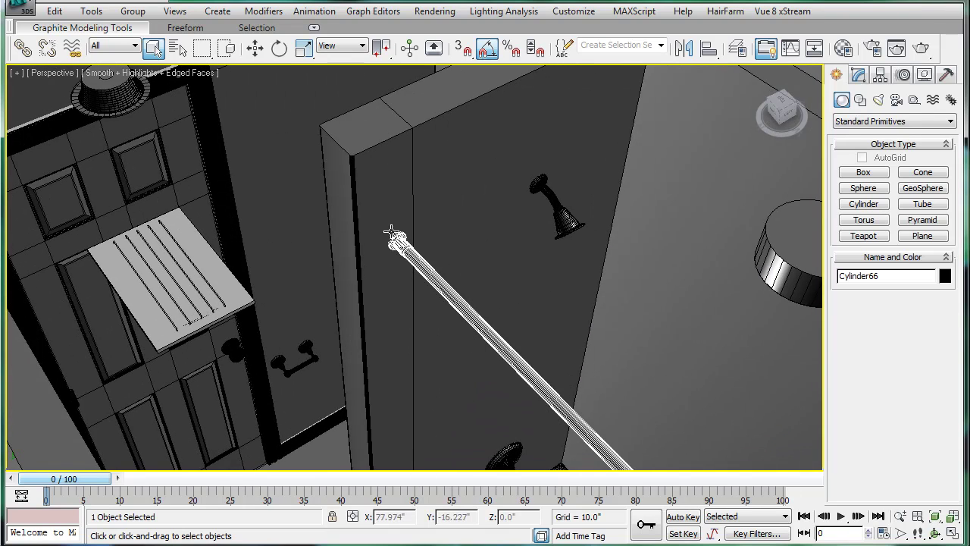
Step: Try drawing a cylinder with AutoGrid on the wall above the curtain rod's end, radius about 1.08 in
click(863, 204)
scroll(379, 223, up, 5)
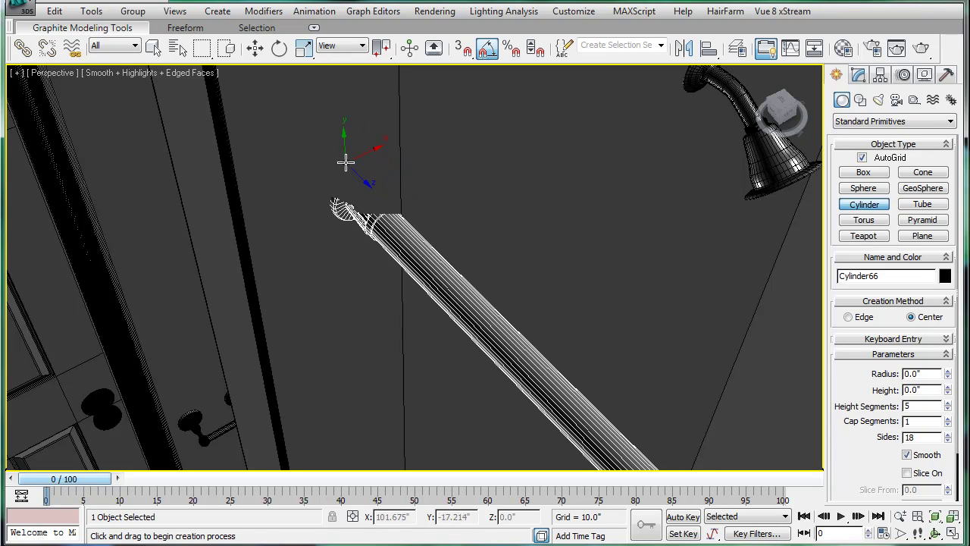
drag(345, 162, 350, 183)
right_click(389, 166)
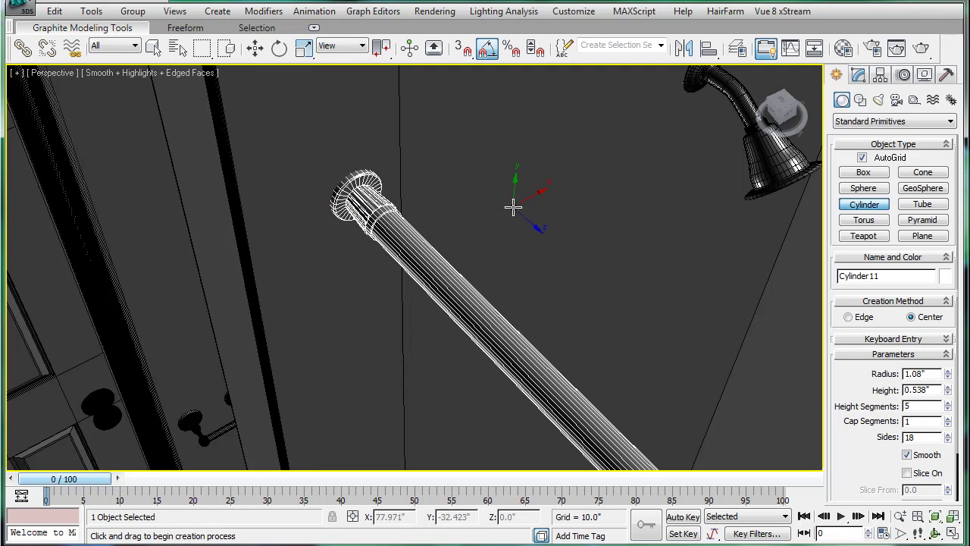
middle_drag(525, 184, 502, 191)
scroll(504, 191, down, 10)
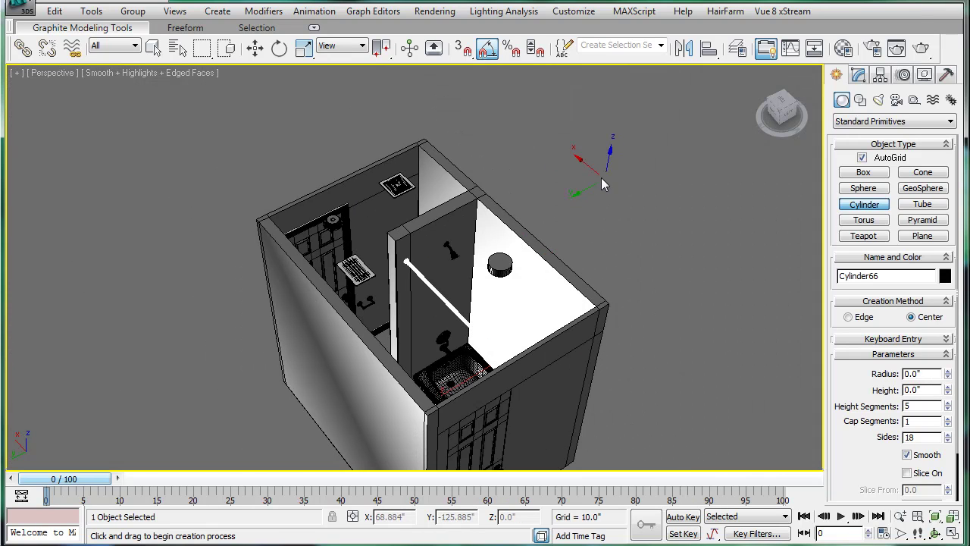
right_click(601, 182)
click(552, 188)
Step: Examine the curtain rod, shower head, tub and other bathroom fixtures from several angles in the Perspective view
scroll(567, 227, up, 10)
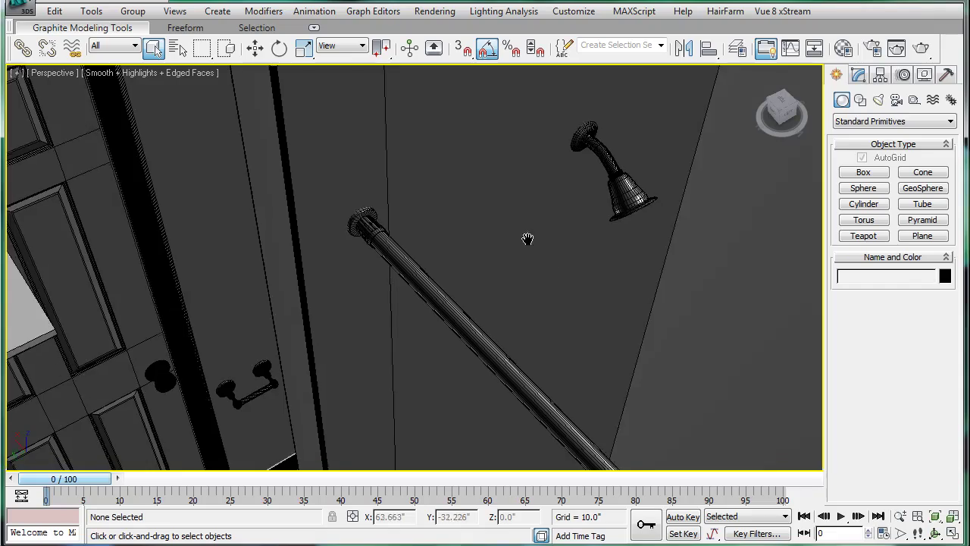
scroll(507, 242, down, 5)
middle_drag(528, 238, 513, 219)
scroll(491, 228, up, 5)
scroll(485, 220, down, 2)
scroll(494, 206, up, 3)
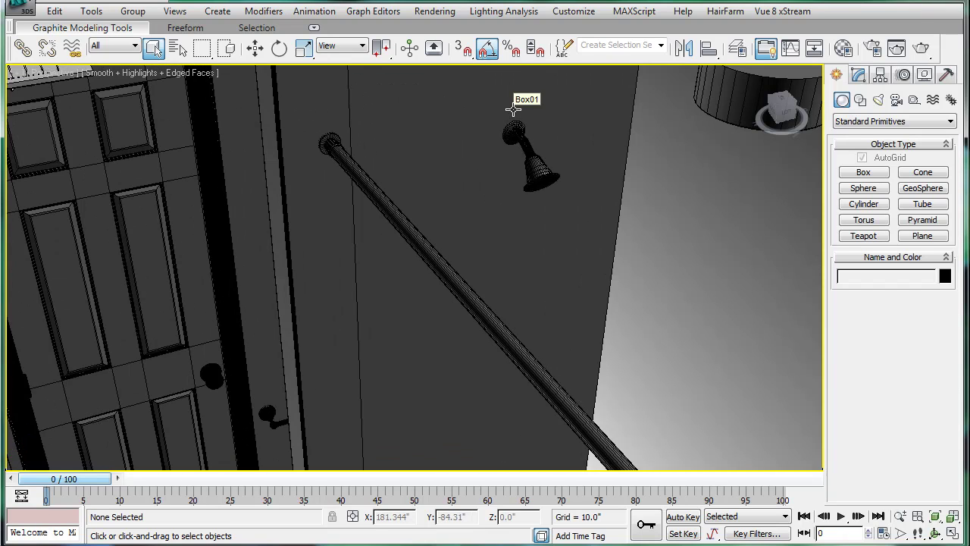
scroll(481, 208, down, 5)
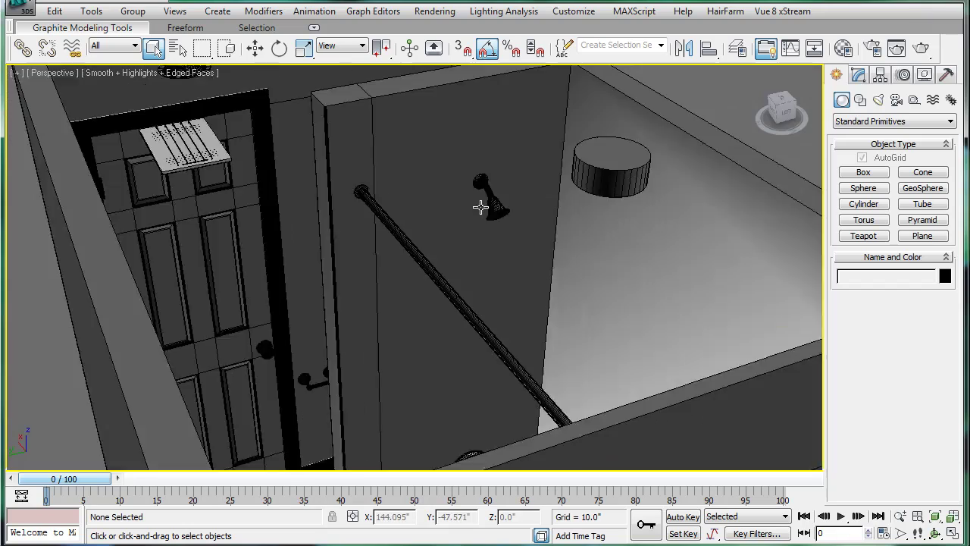
alt+middle_drag(480, 208, 428, 336)
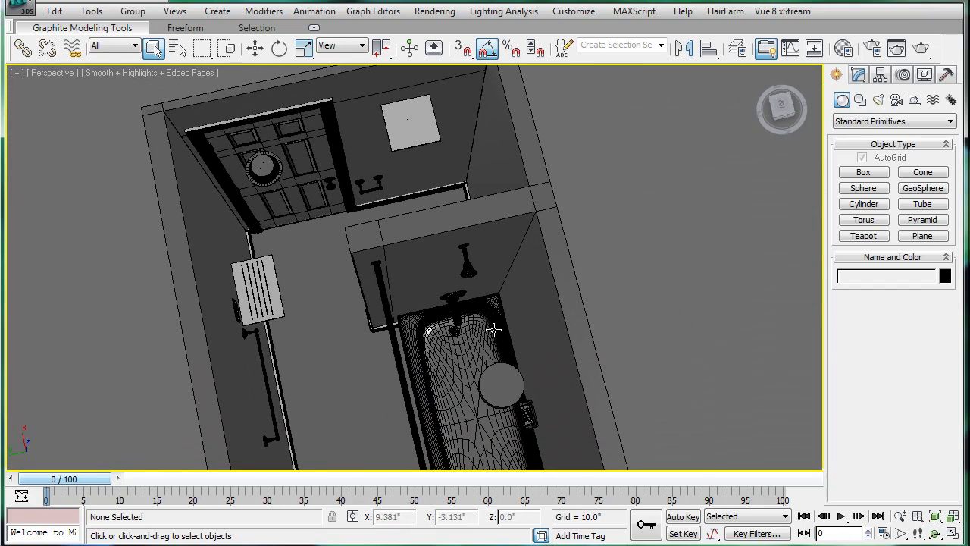
alt+middle_drag(494, 329, 558, 270)
Step: Select all the bathroom objects in a full-size Front view and hide them, leaving only the reference photo
key(alt+w)
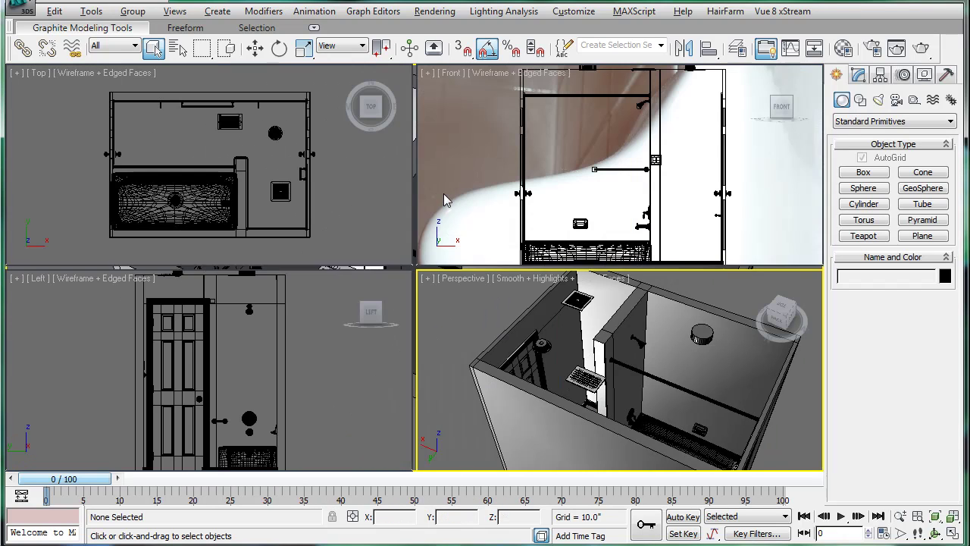
click(558, 166)
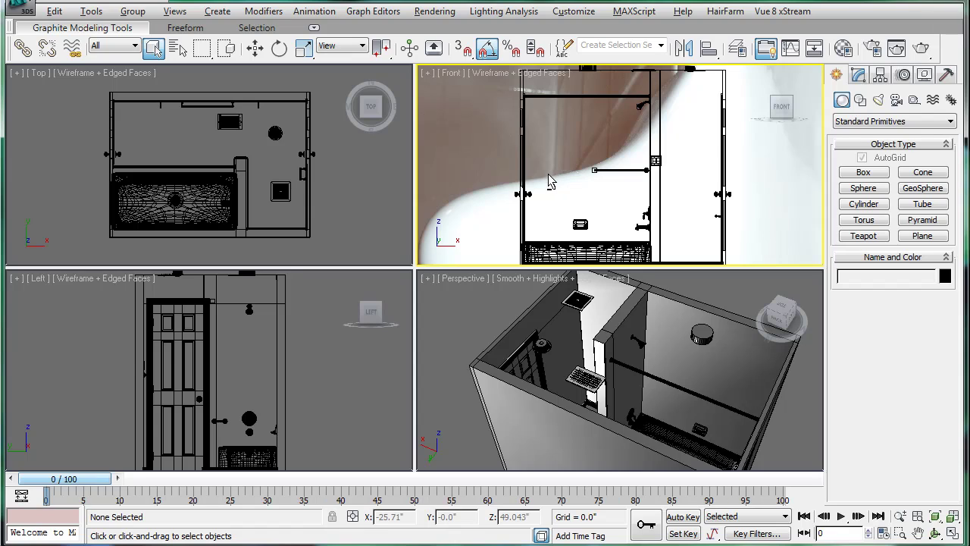
key(alt+w)
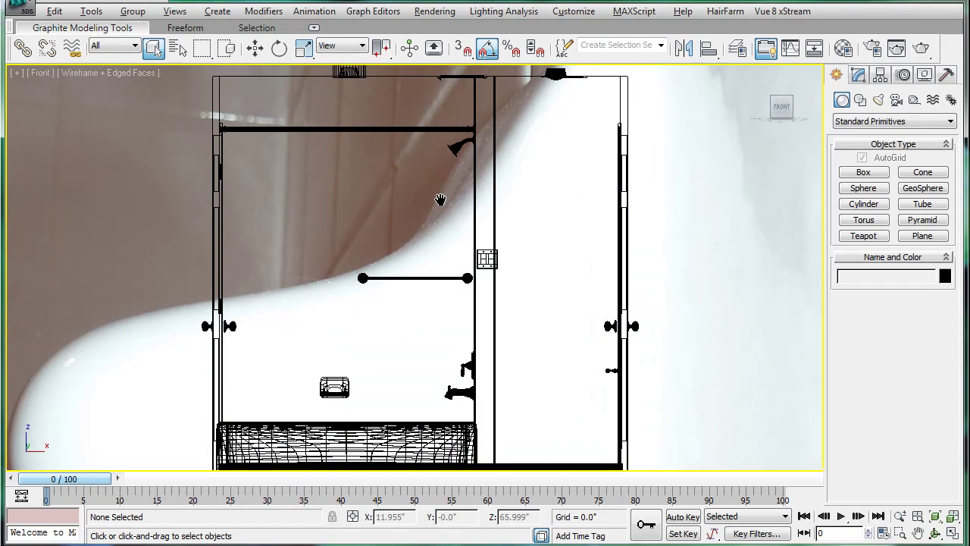
scroll(441, 199, down, 10)
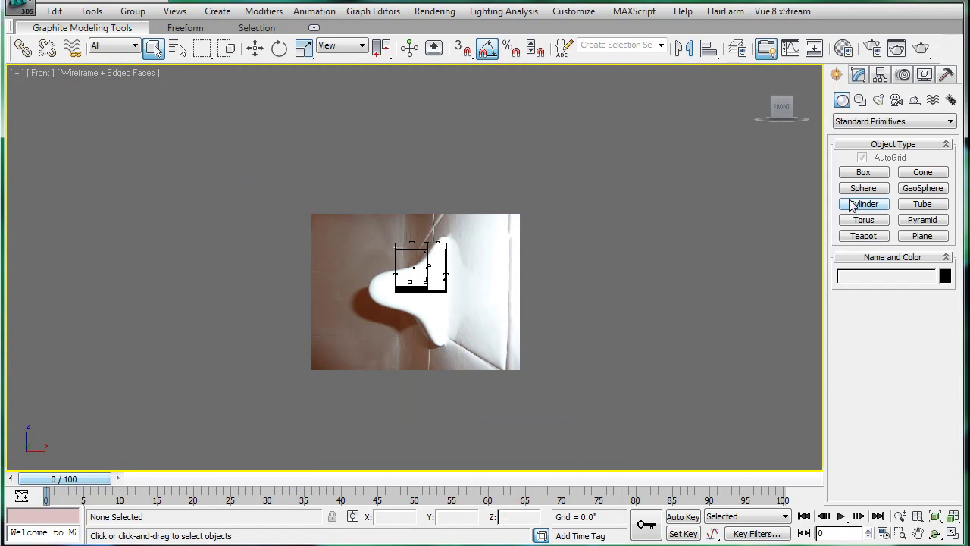
scroll(535, 157, up, 4)
drag(344, 337, 348, 330)
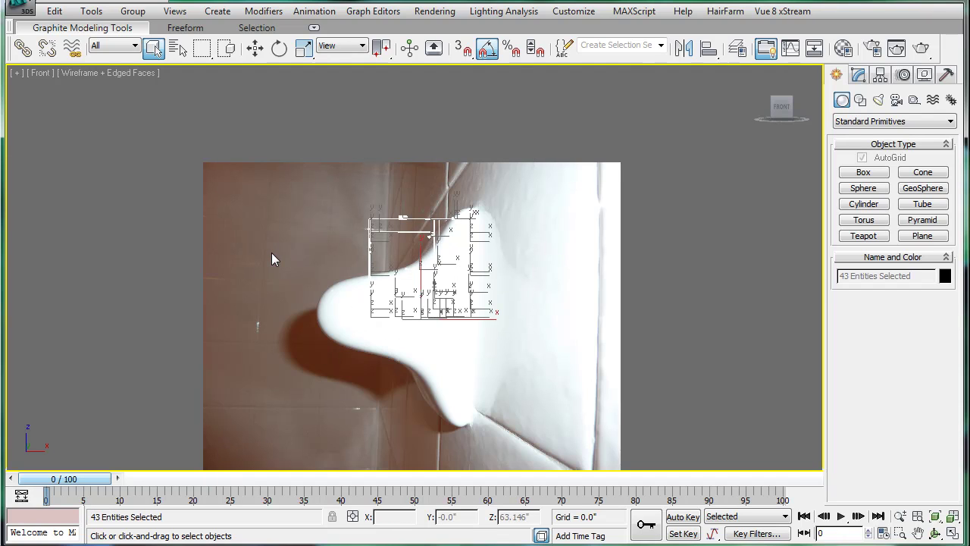
right_click(283, 161)
click(299, 182)
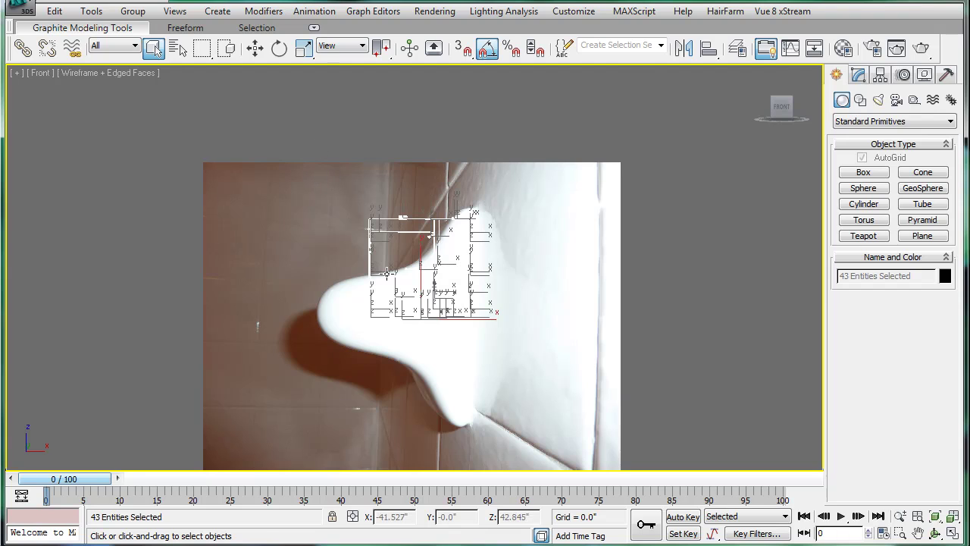
right_click(576, 216)
click(615, 168)
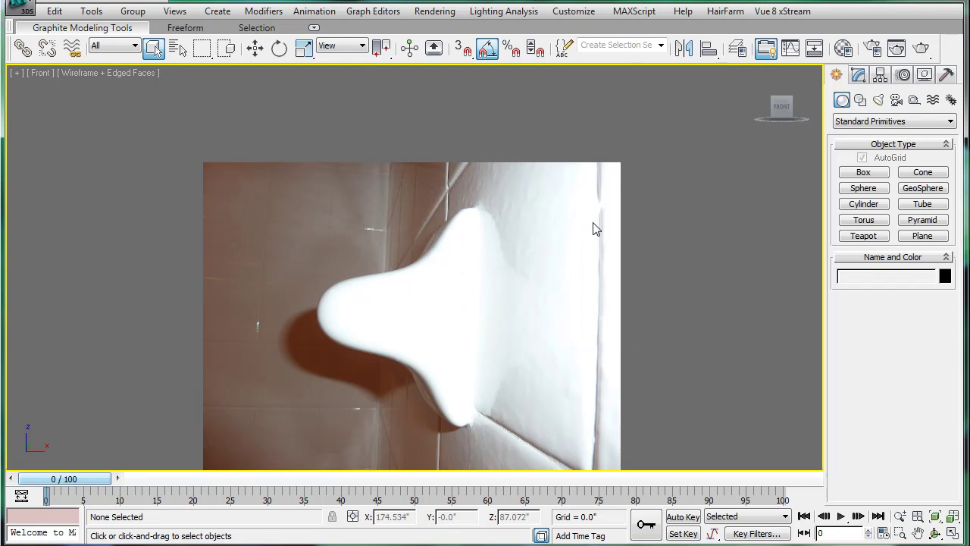
Step: Draw a box about 203 in long and 40 in wide over the fixture's wall base in the photo and convert it to Editable Poly
click(852, 176)
scroll(550, 250, down, 3)
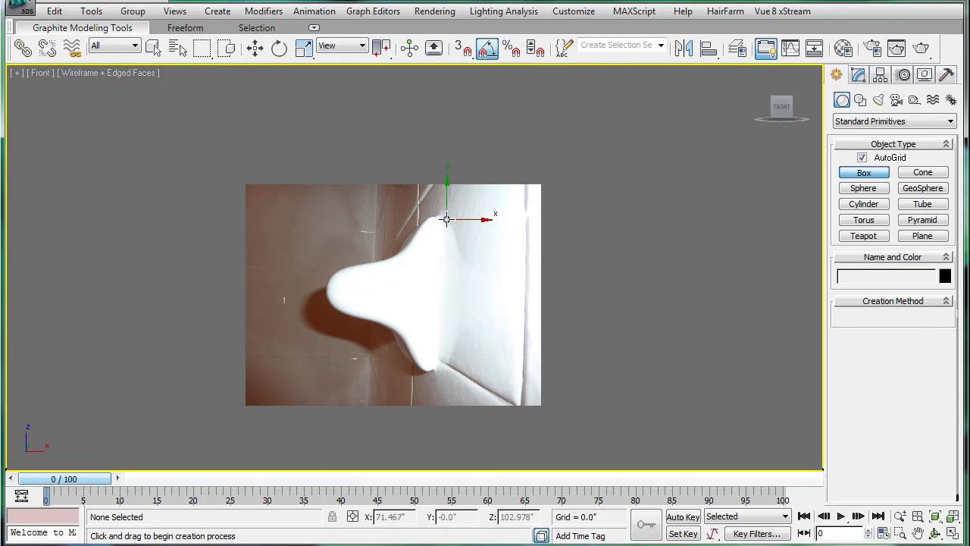
drag(451, 218, 415, 372)
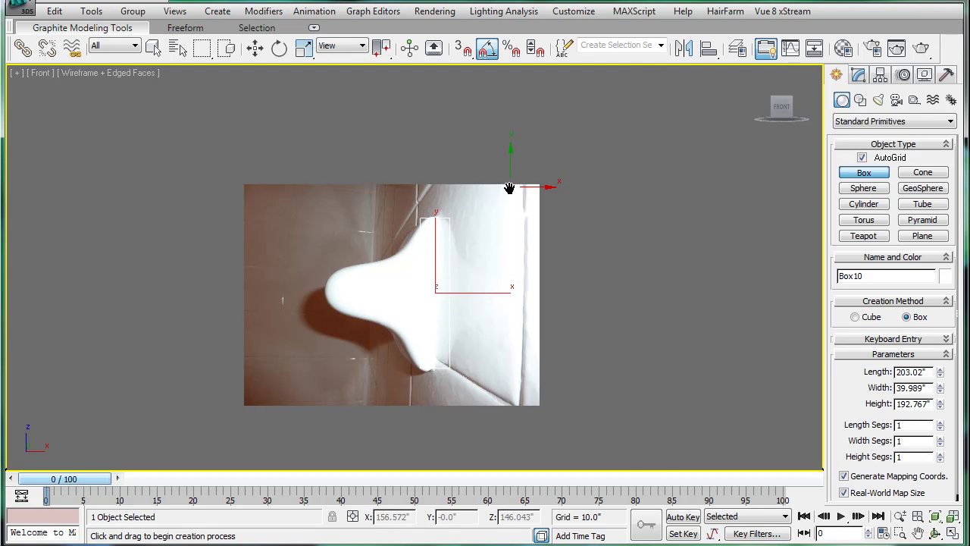
scroll(510, 186, up, 3)
click(858, 74)
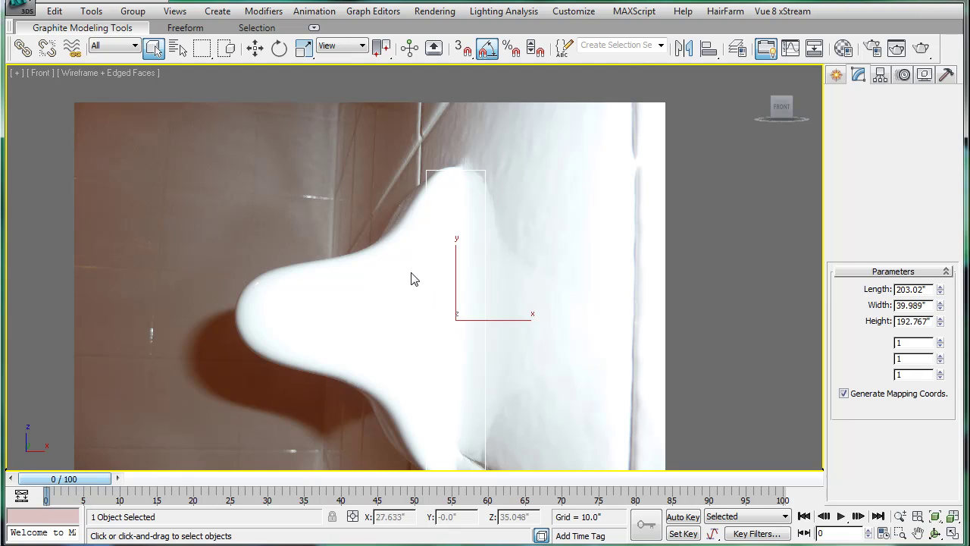
click(455, 279)
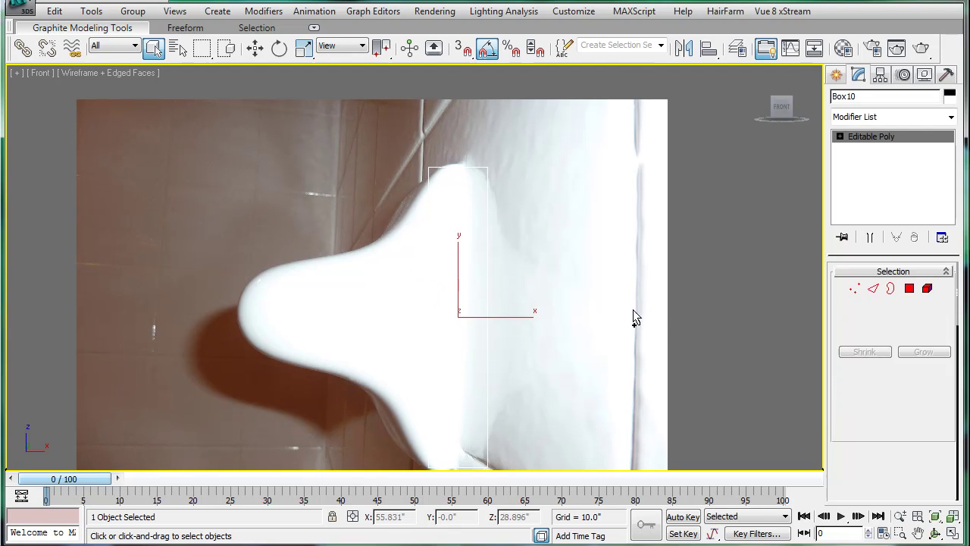
Step: Widen the command panel to two columns and extrude the box's face on the fixture-tip side seven times by 17.2 in
click(910, 289)
click(461, 274)
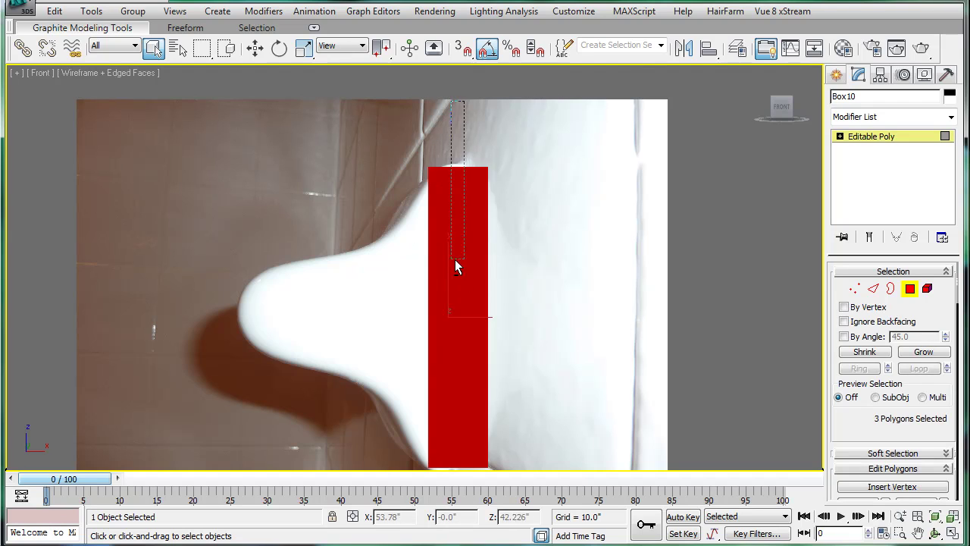
drag(455, 260, 456, 262)
drag(925, 429, 913, 305)
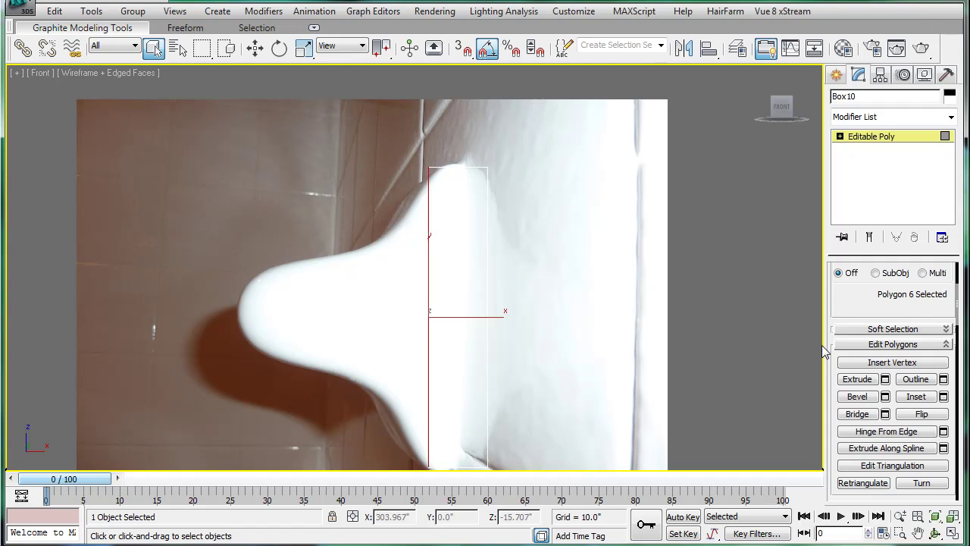
drag(821, 345, 723, 340)
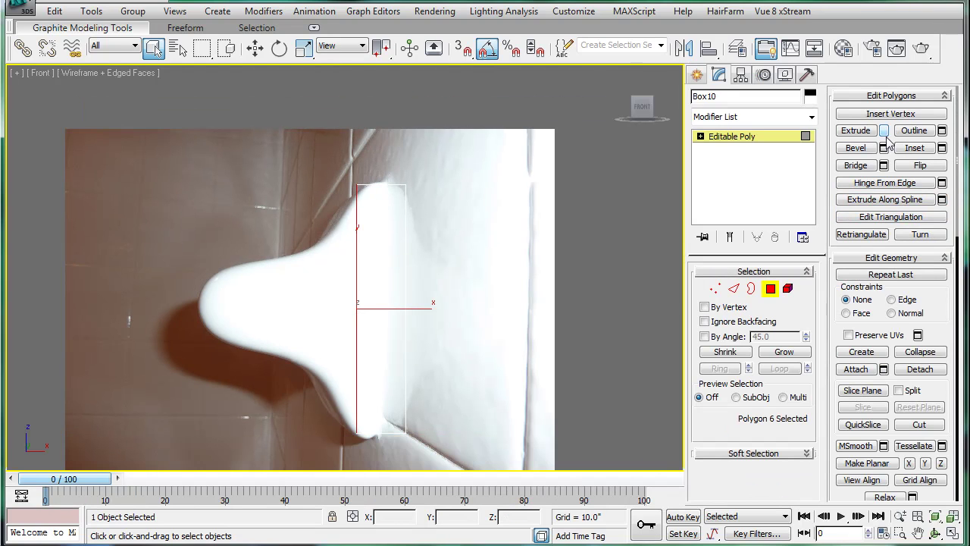
click(883, 131)
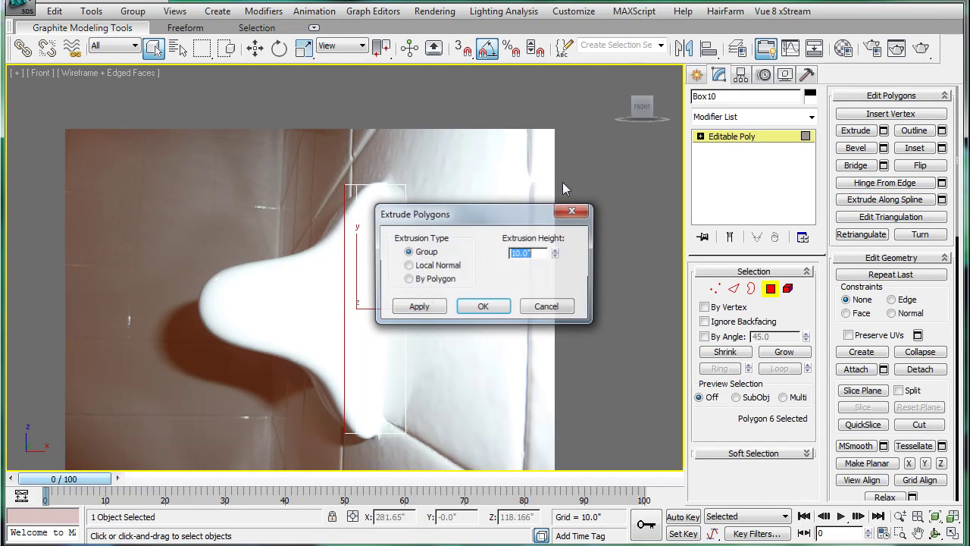
drag(556, 253, 559, 203)
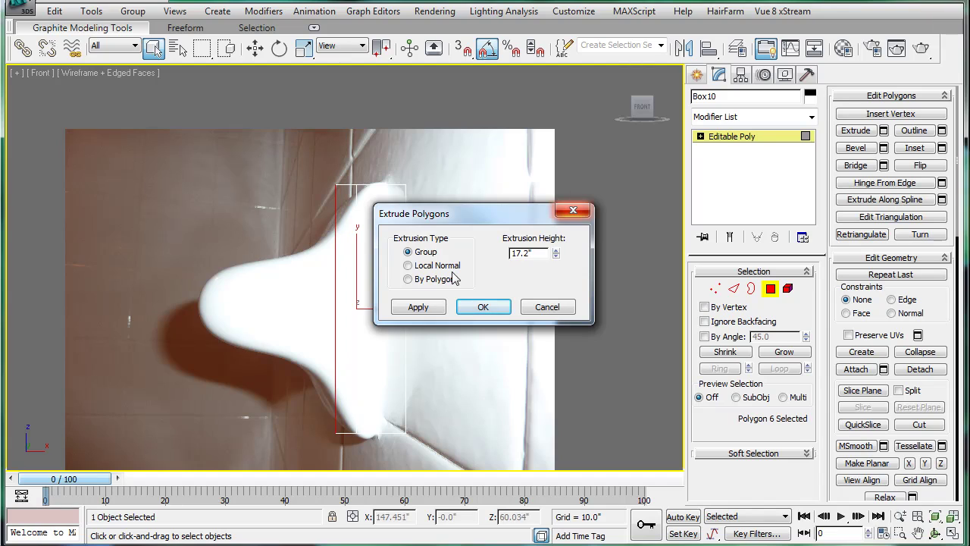
click(417, 307)
click(417, 307)
click(417, 307)
click(417, 307)
click(417, 307)
click(417, 307)
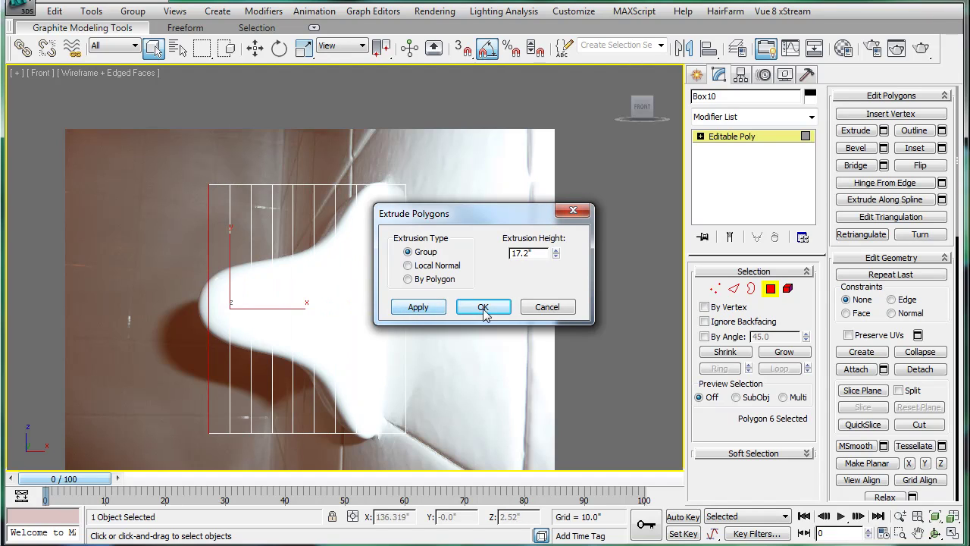
click(482, 307)
Step: Scale the vertex columns vertically, dropping one column at a time, so the wall-side half follows the fixture's flared outline in the photo
key(1)
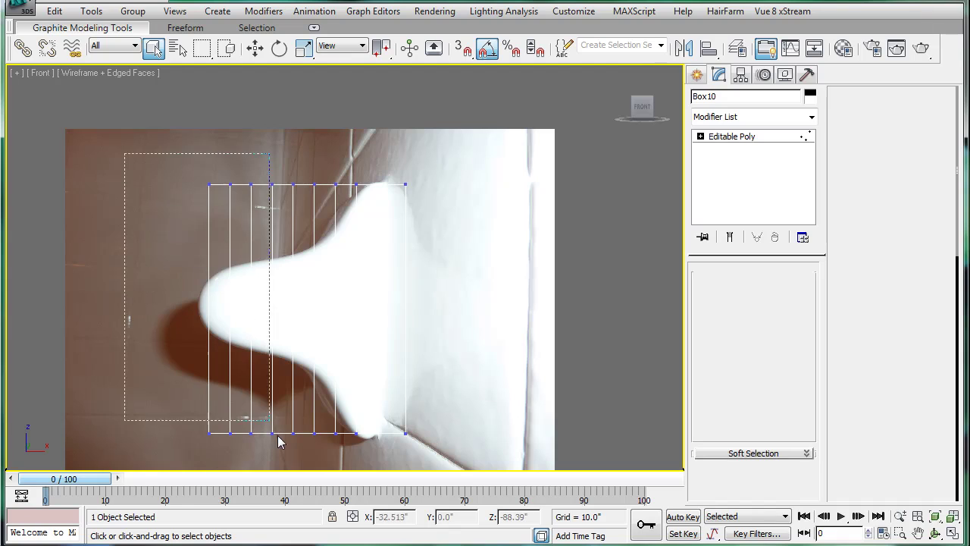
middle_drag(360, 297, 366, 280)
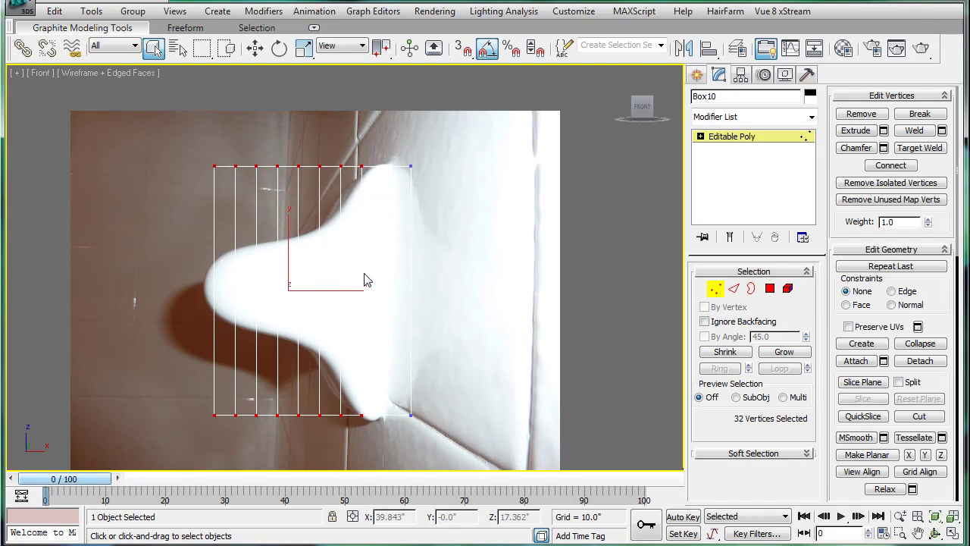
key(r)
drag(288, 217, 289, 225)
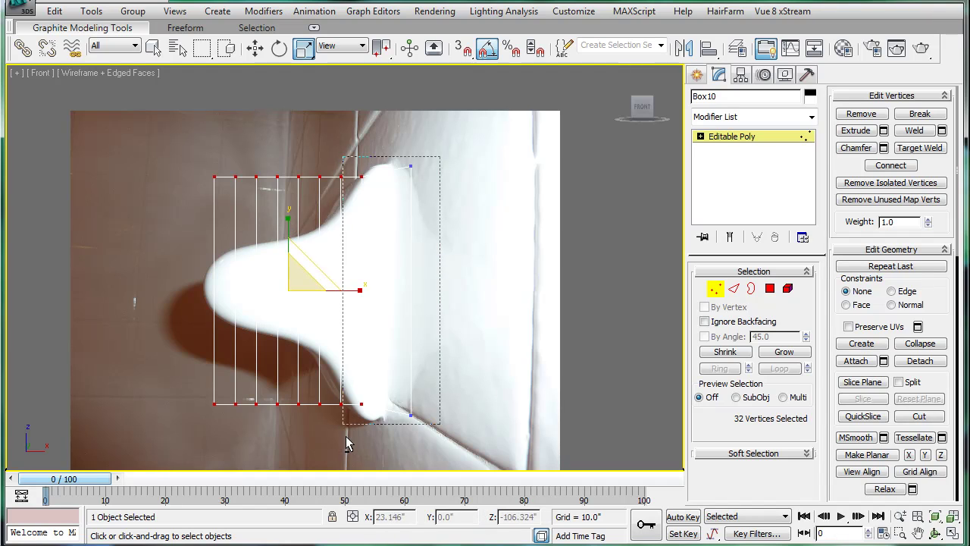
alt+drag(346, 444, 346, 444)
drag(275, 219, 275, 252)
alt+drag(339, 390, 340, 391)
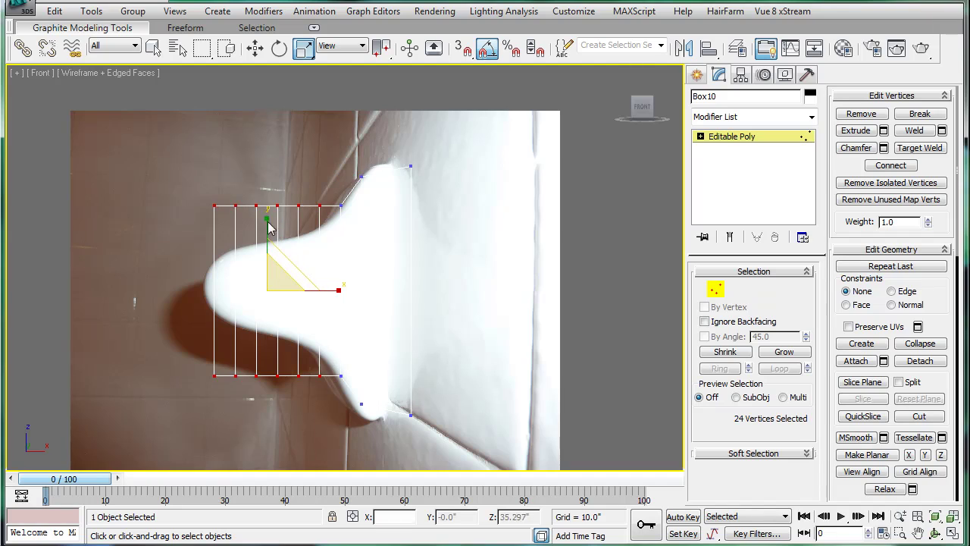
drag(266, 220, 267, 248)
alt+drag(390, 185, 316, 388)
drag(257, 224, 258, 237)
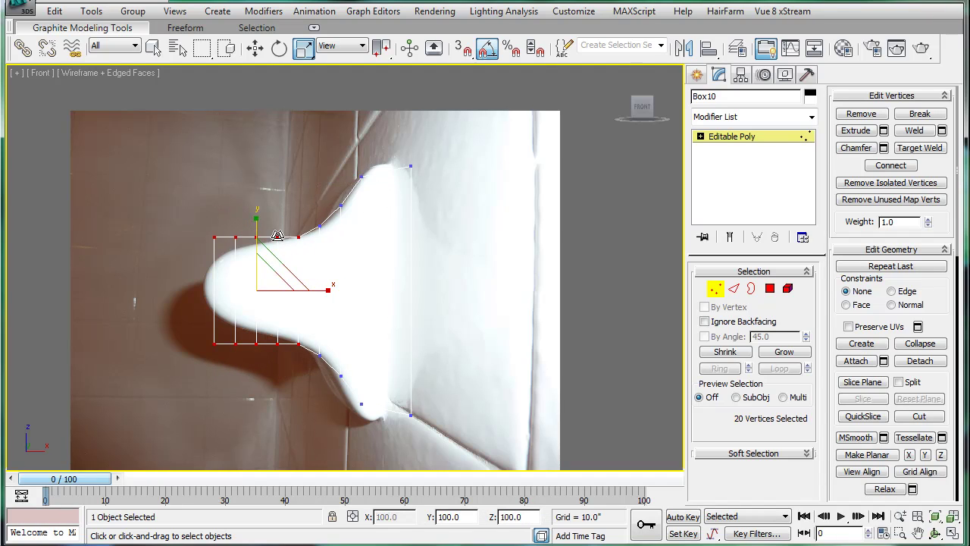
Step: Scale the remaining vertex columns toward the tip vertically, one column fewer each time, to match the narrow part of the fixture
alt+drag(502, 210, 297, 414)
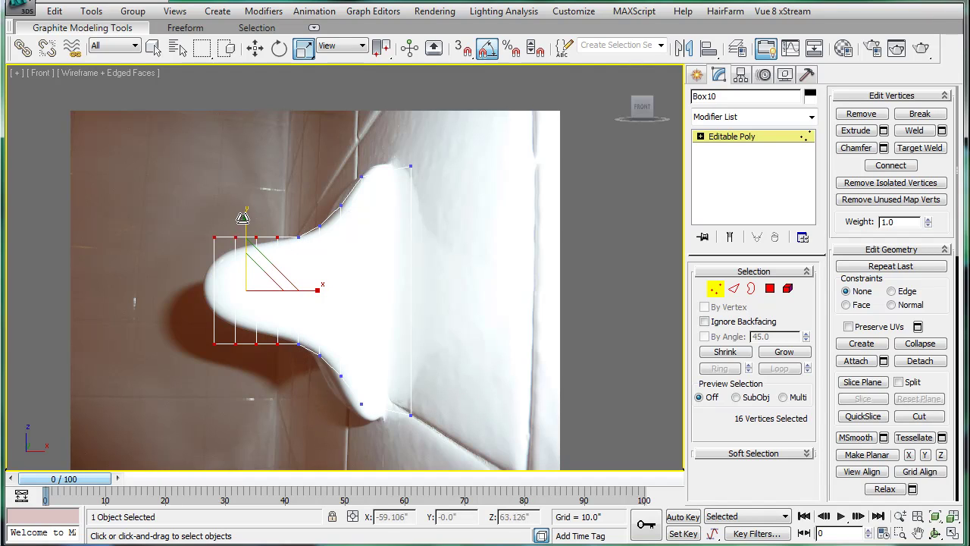
drag(242, 218, 242, 226)
alt+drag(358, 200, 271, 388)
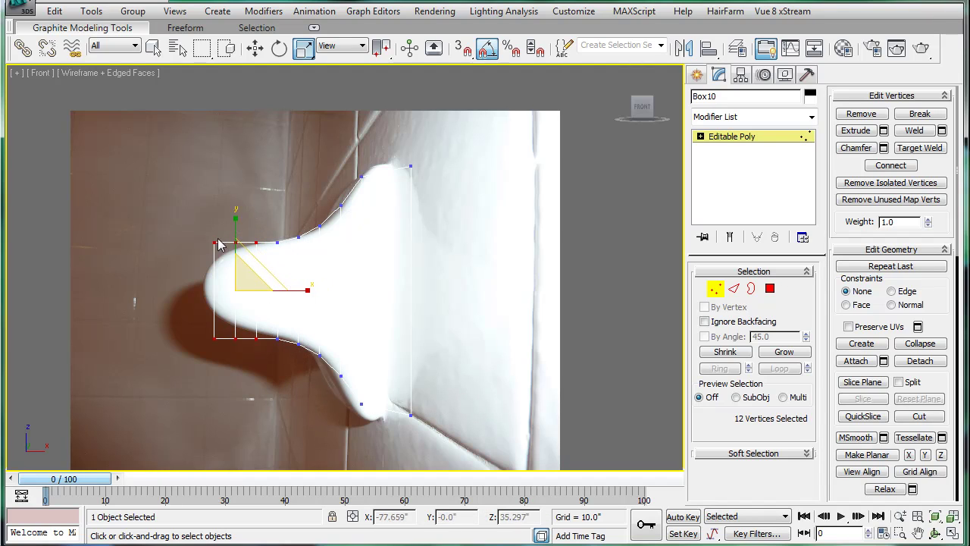
drag(235, 223, 236, 227)
alt+drag(307, 191, 248, 345)
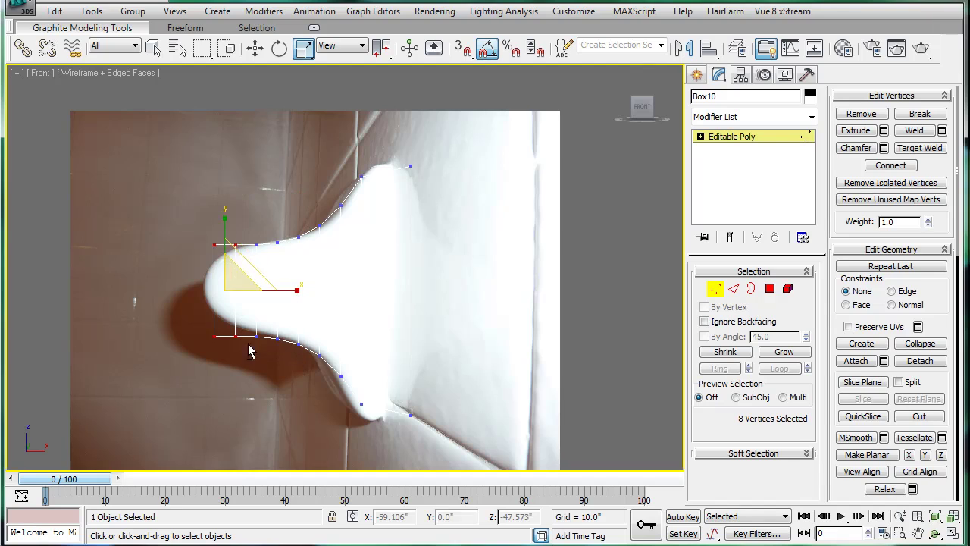
drag(226, 234, 224, 241)
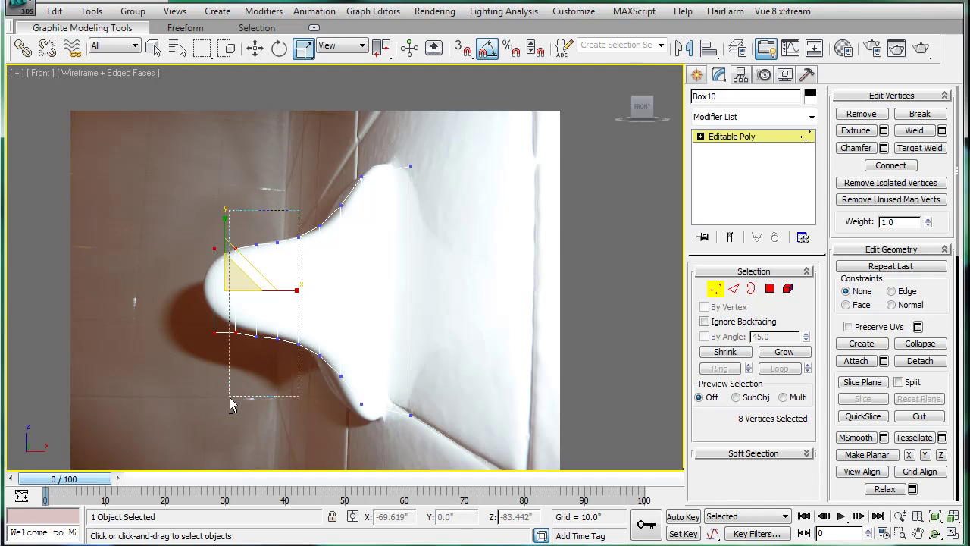
Step: Scale the end column's four vertices vertically to 72%, move them out to the fixture's tip, and scale them again to about 88%
alt+drag(232, 404, 232, 405)
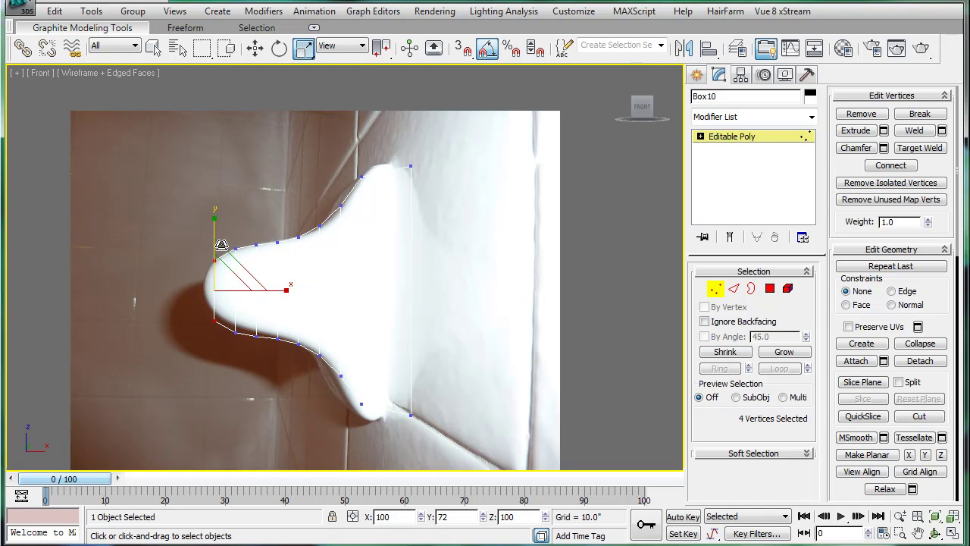
key(w)
drag(232, 265, 224, 264)
key(r)
drag(210, 215, 208, 232)
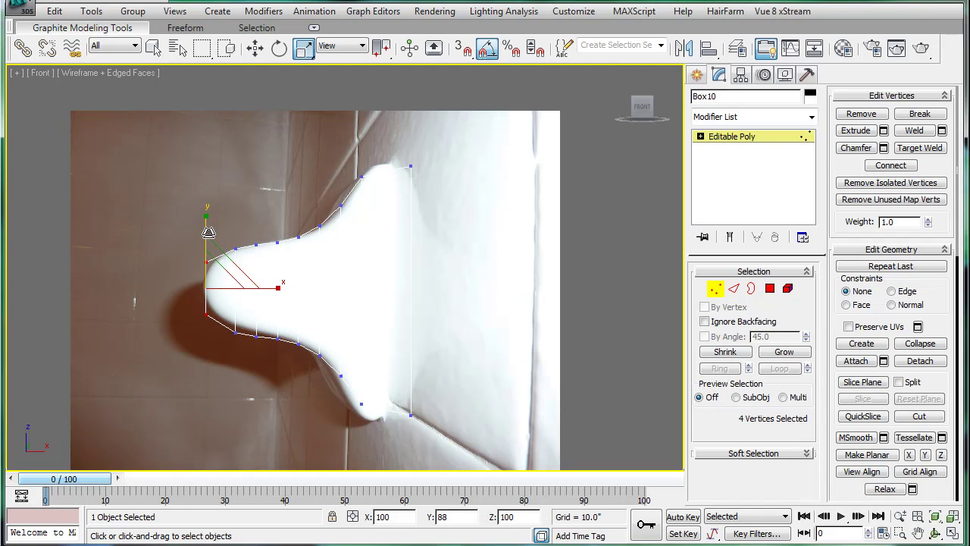
Step: Leave vertex editing, display the model shaded in an angled Perspective view, and try a window selection of its polygons
click(725, 138)
key(p)
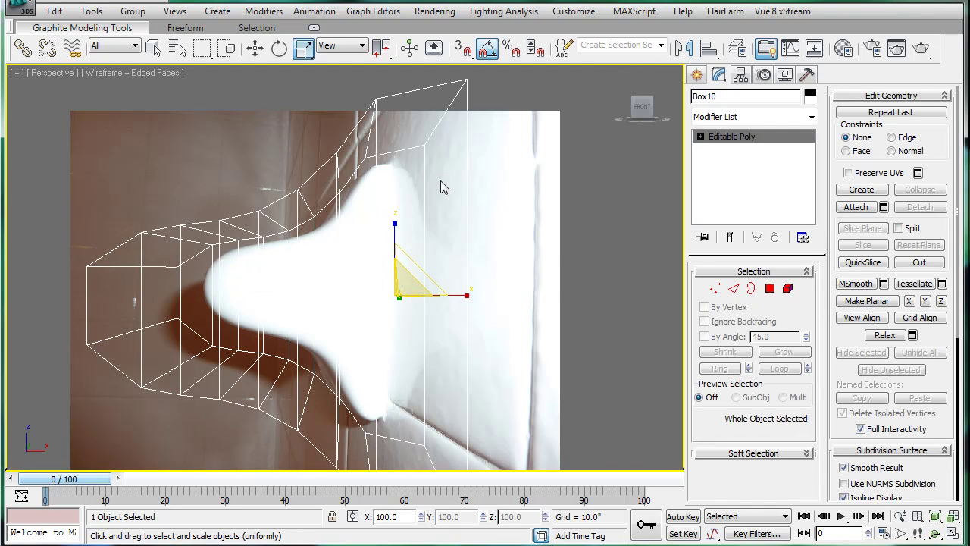
mouse_move(440, 180)
alt+middle_down()
mouse_move(496, 242)
mouse_move(503, 225)
mouse_move(530, 243)
mouse_move(493, 228)
mouse_move(679, 293)
alt+middle_up()
key(F3)
click(769, 290)
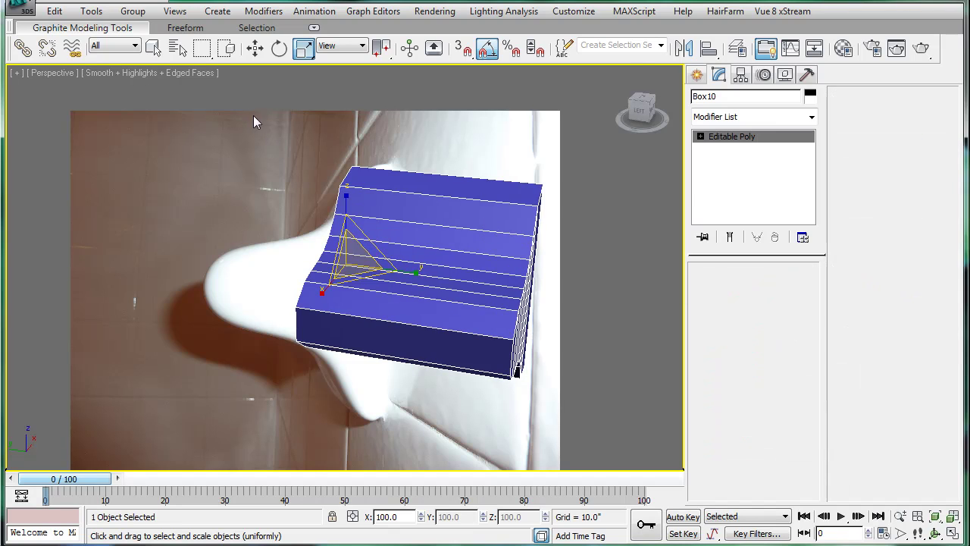
drag(253, 117, 383, 431)
Step: In the Top view, scale all vertex columns except the wall column on Y, and repeat without the adjacent column to start the side flare
click(716, 286)
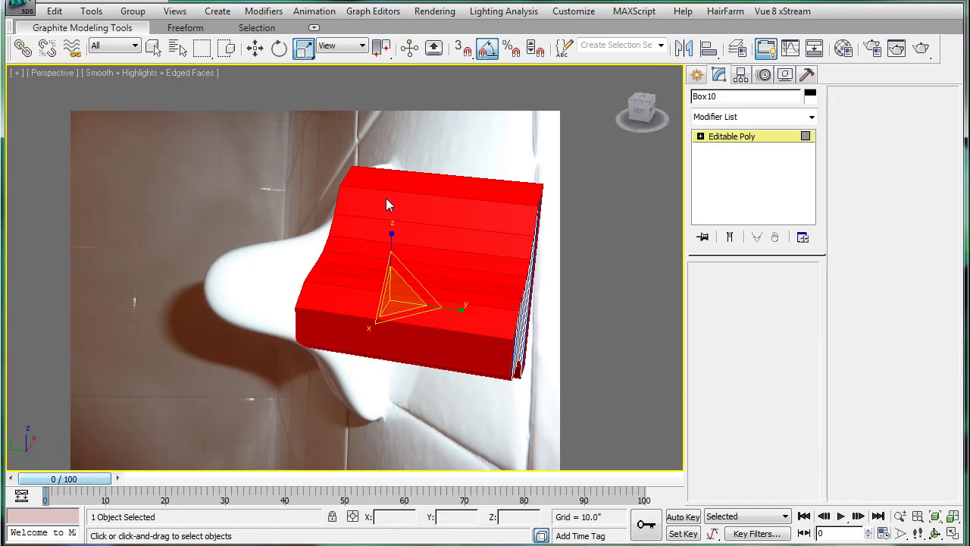
drag(246, 134, 389, 425)
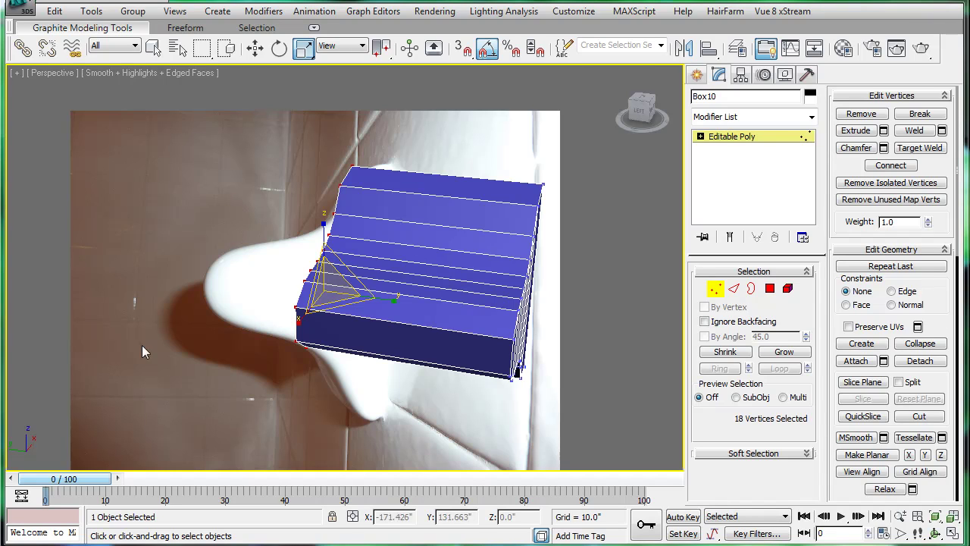
alt+middle_drag(280, 295, 383, 325)
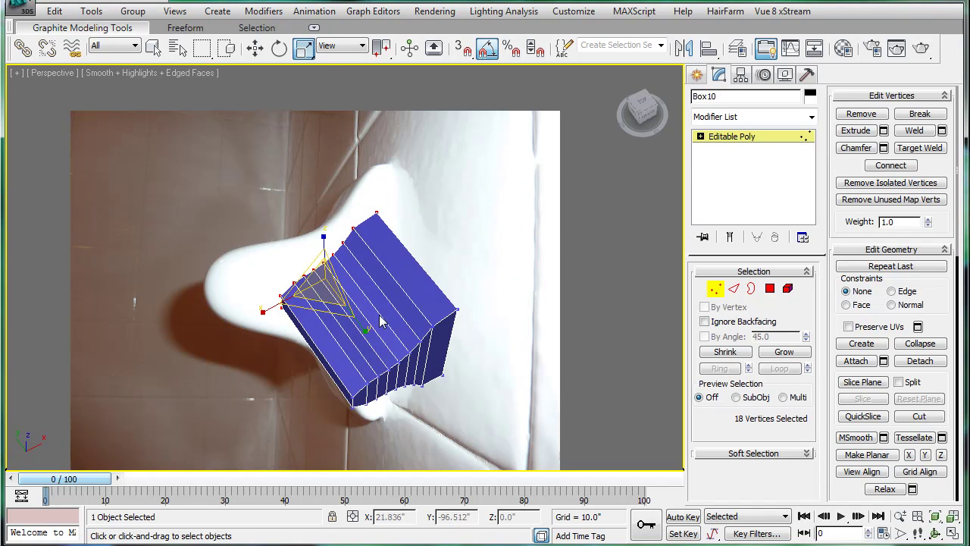
key(t)
scroll(416, 261, down, 3)
click(482, 260)
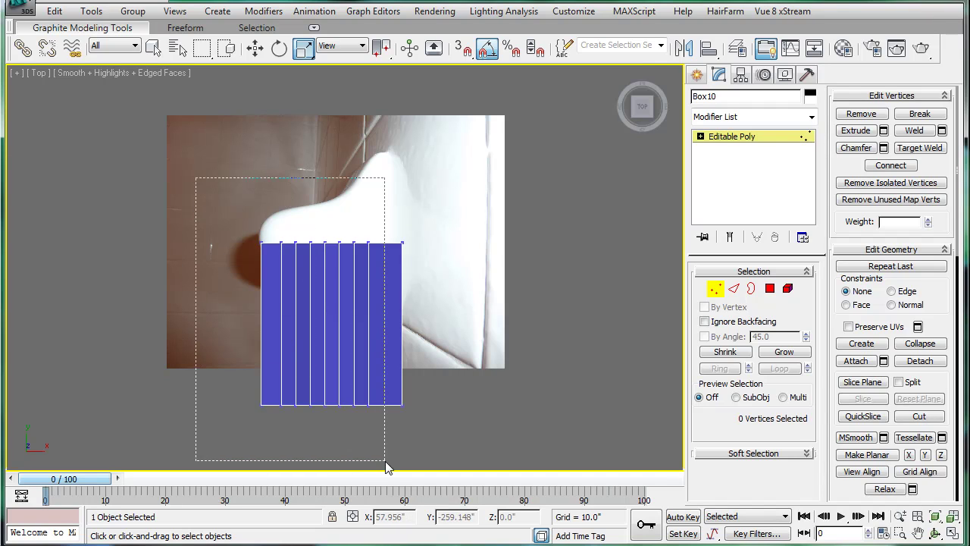
drag(360, 449, 376, 451)
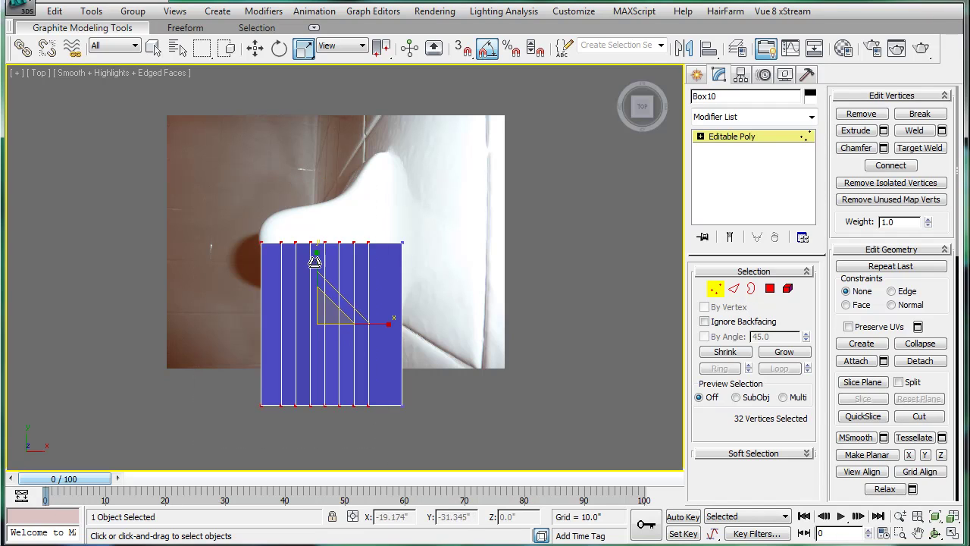
drag(315, 259, 315, 262)
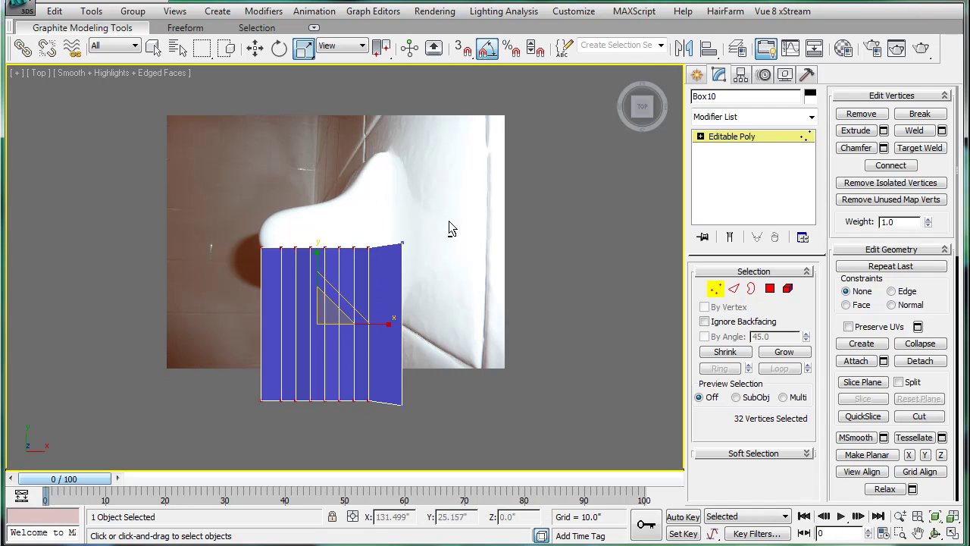
alt+drag(361, 437, 361, 437)
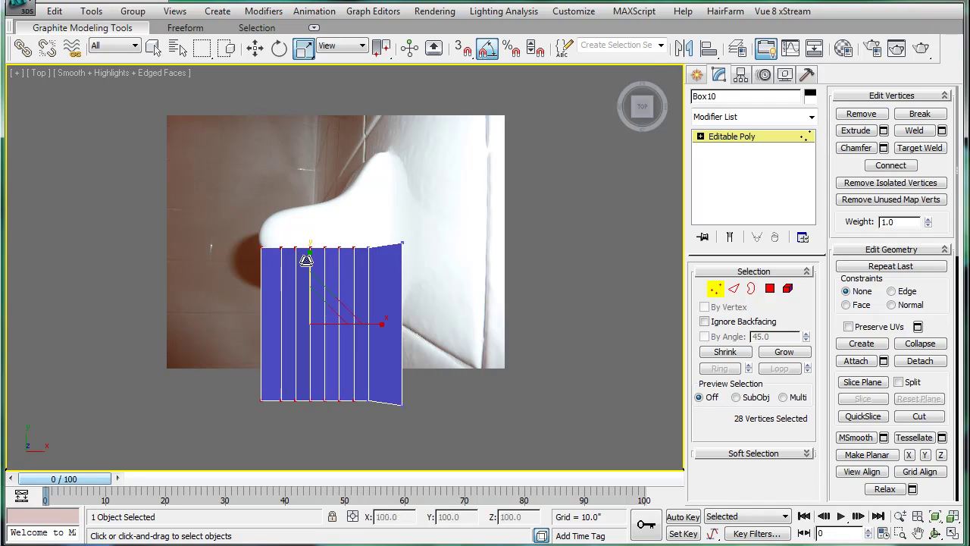
drag(309, 259, 313, 271)
Step: Narrow the middle columns on Y in the Top view, scaling 24 vertices to about 81% and the outer 20 to 93%
alt+drag(403, 182, 340, 392)
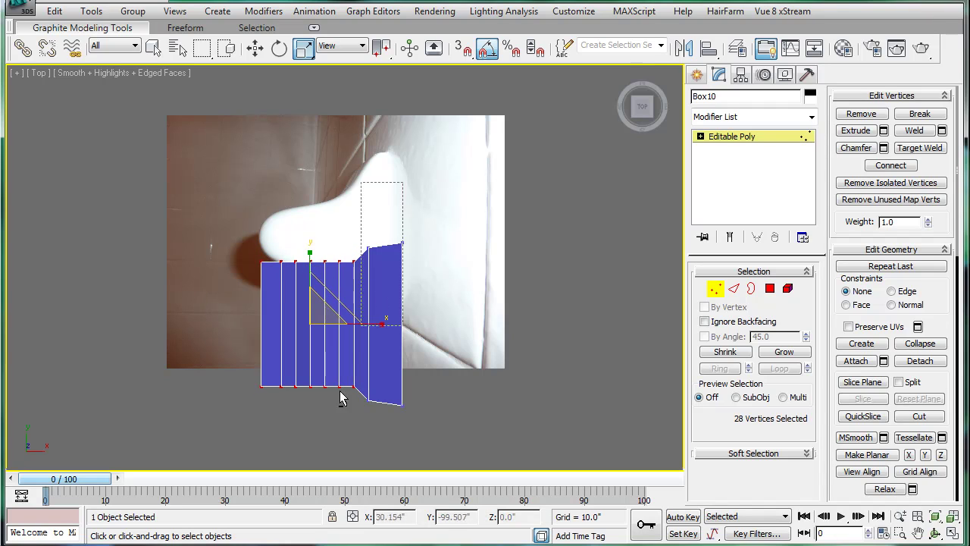
alt+drag(350, 437, 348, 430)
drag(304, 262, 304, 276)
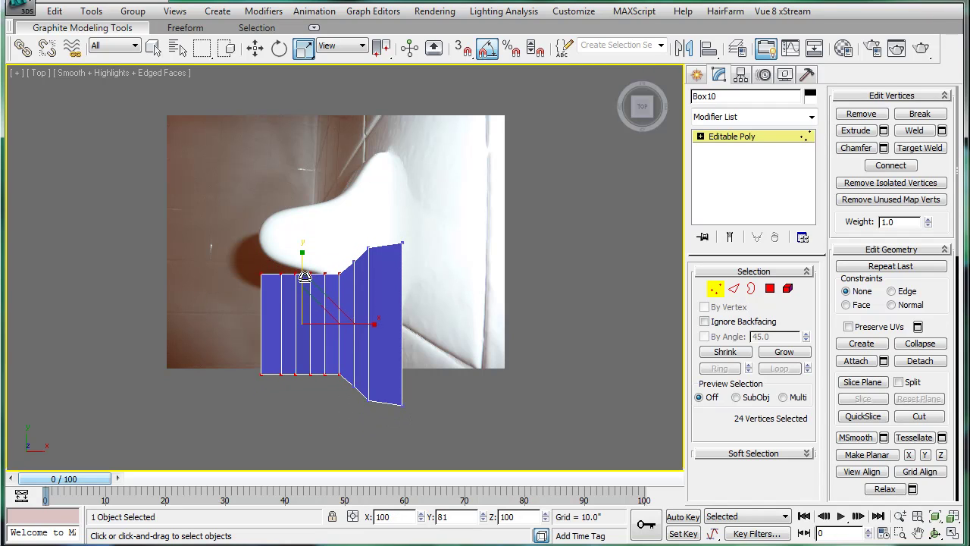
alt+drag(410, 239, 340, 418)
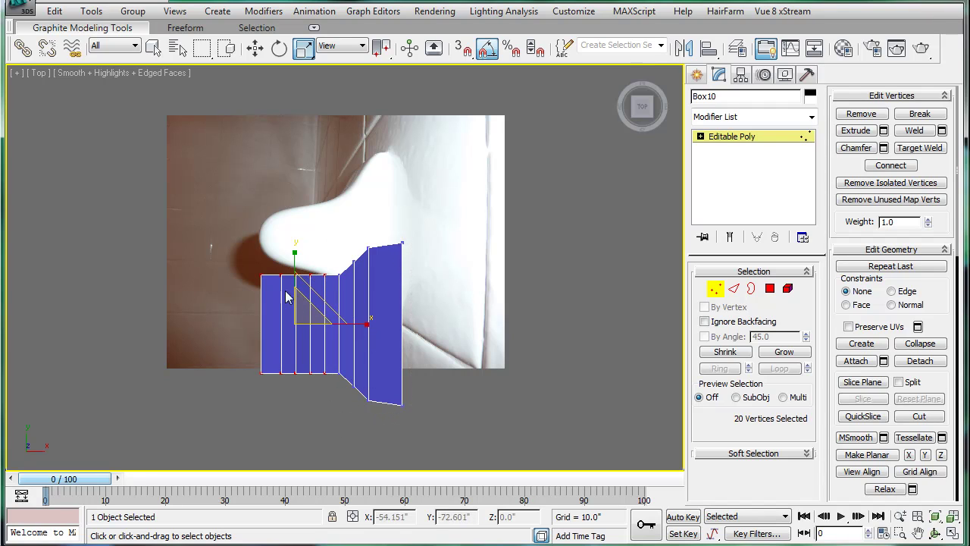
drag(290, 258, 292, 263)
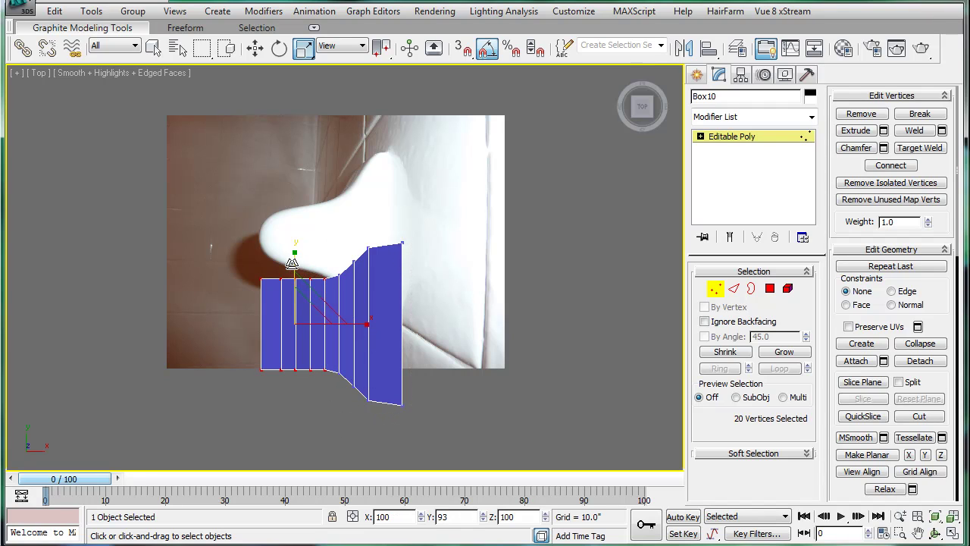
Step: Scale the last two vertex columns on Y to about 89%, and narrow the end column further to taper the tip
drag(417, 238, 350, 364)
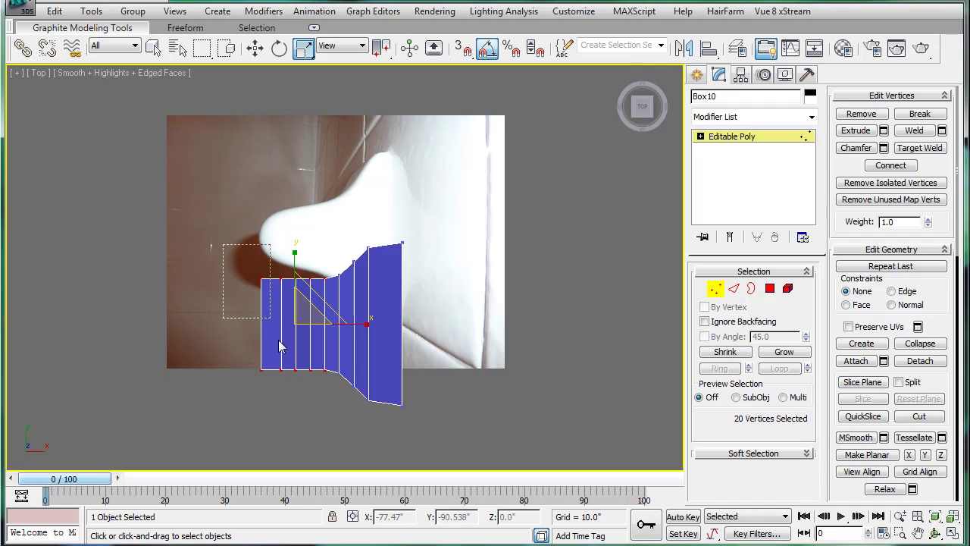
drag(284, 397, 285, 395)
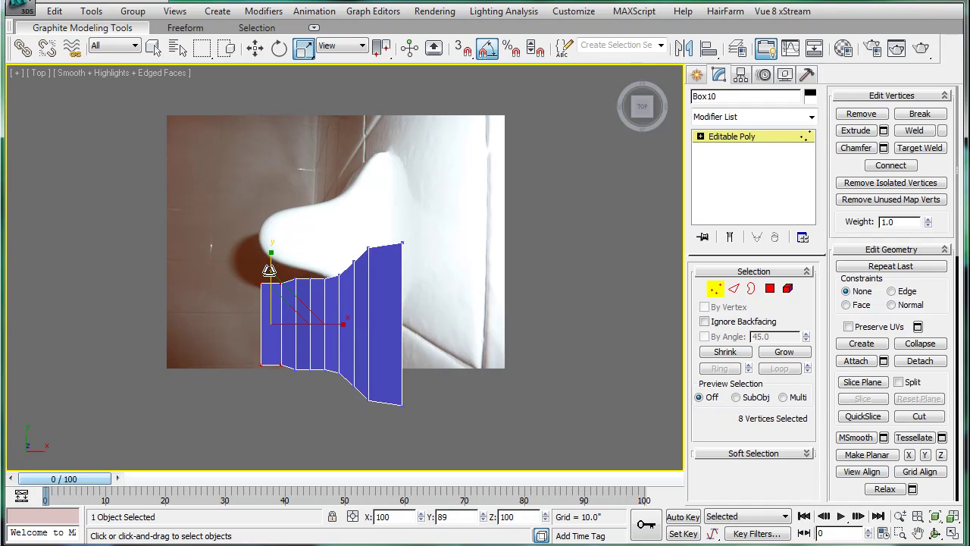
drag(269, 271, 269, 273)
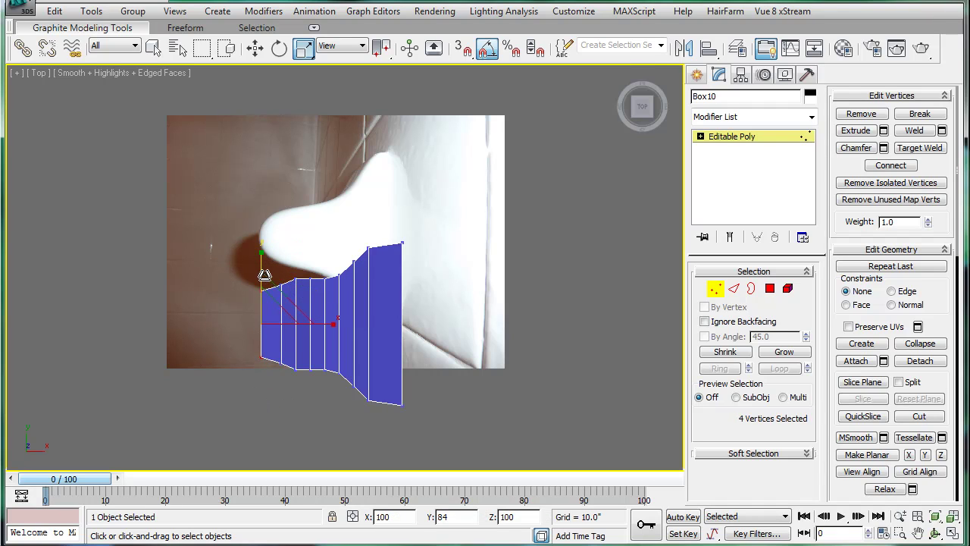
drag(267, 284, 268, 285)
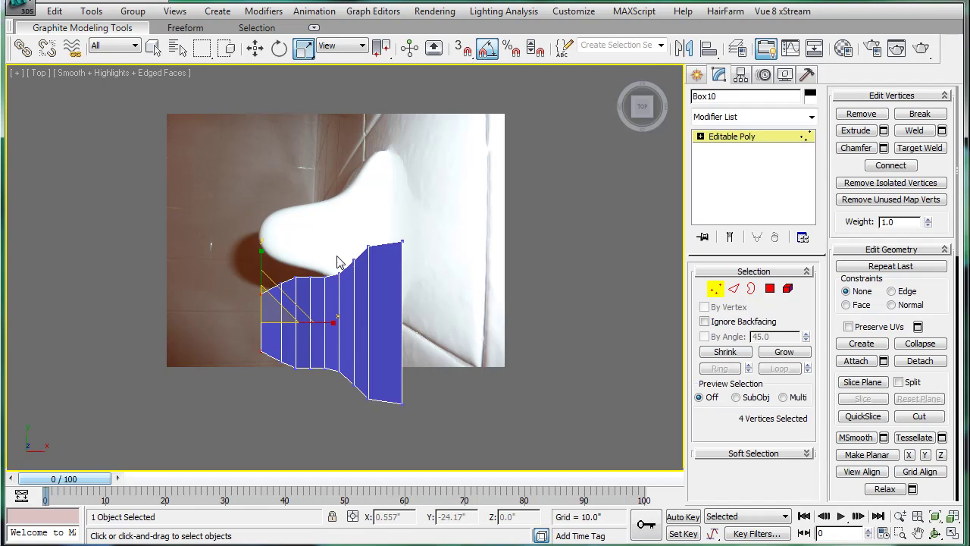
Step: In the Perspective view, select the lengthwise edge loops along all four corners of the fixture, above and below on both sides
key(p)
alt+middle_drag(365, 296, 435, 189)
click(733, 288)
click(464, 235)
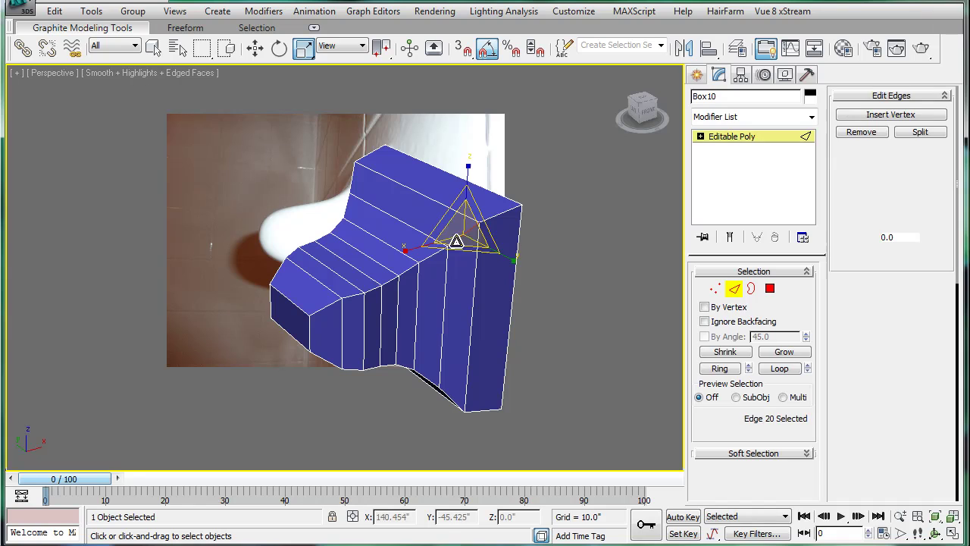
ctrl+click(351, 183)
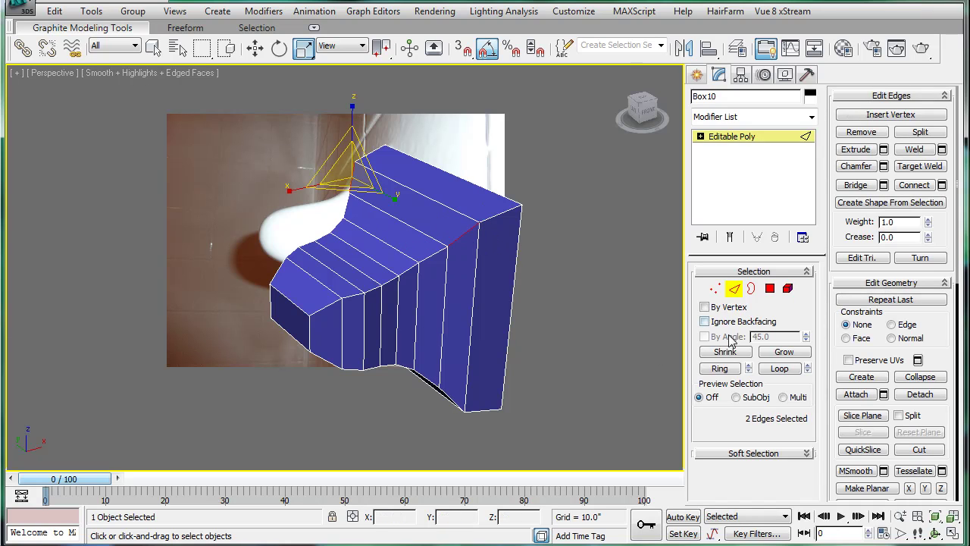
click(781, 369)
alt+middle_drag(554, 331, 491, 260)
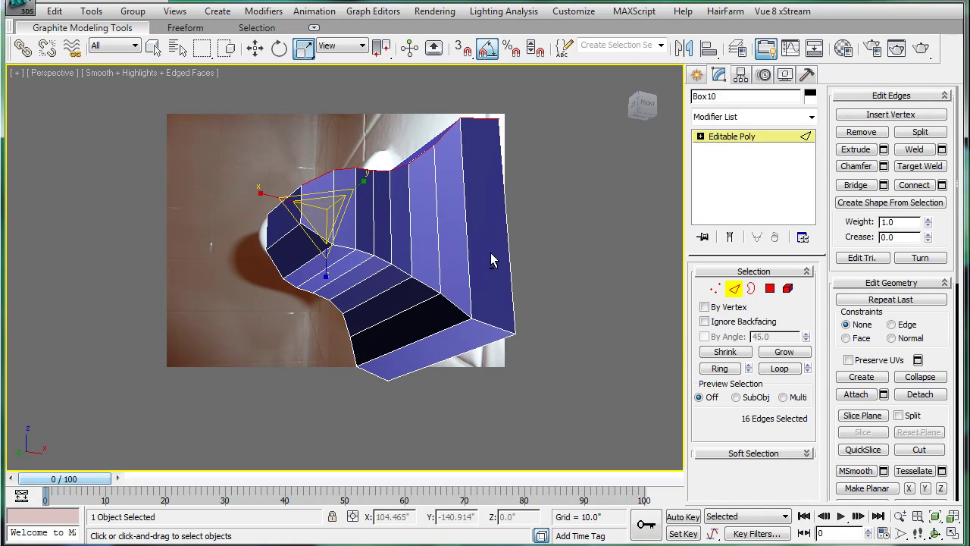
ctrl+click(425, 286)
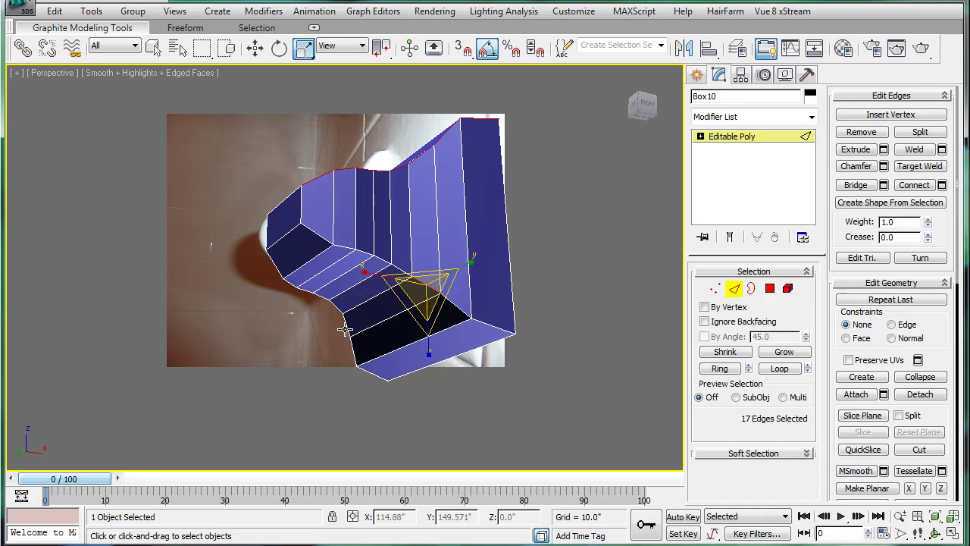
click(779, 369)
alt+middle_drag(507, 267, 570, 338)
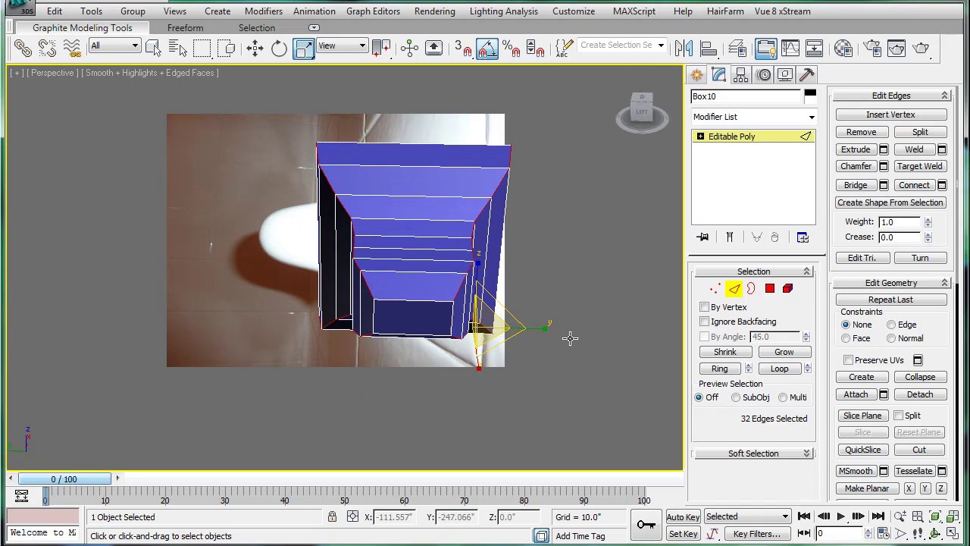
Step: Add the four edges around the fixture's front end face to the edge selection
ctrl+click(374, 313)
ctrl+click(403, 300)
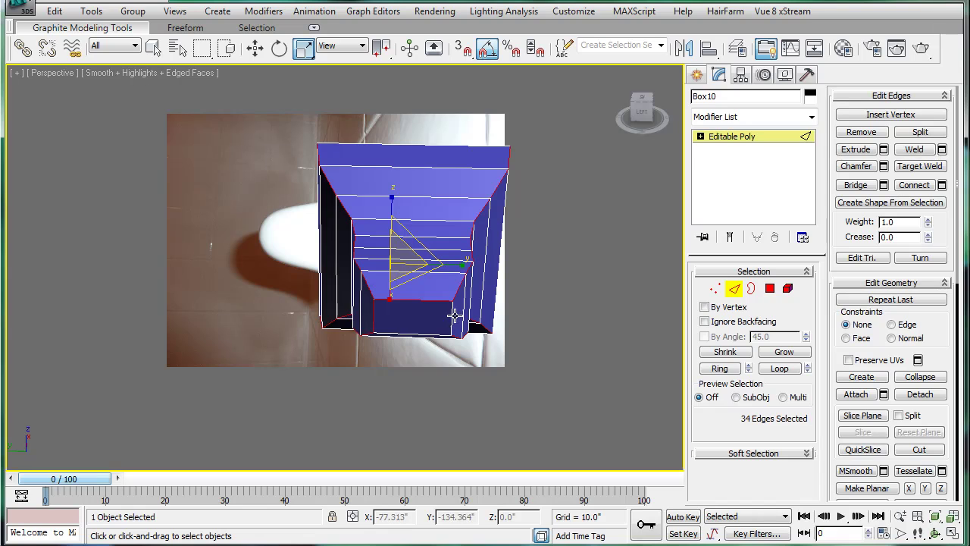
ctrl+click(454, 315)
key(ctrl+z)
key(ctrl+z)
ctrl+click(455, 322)
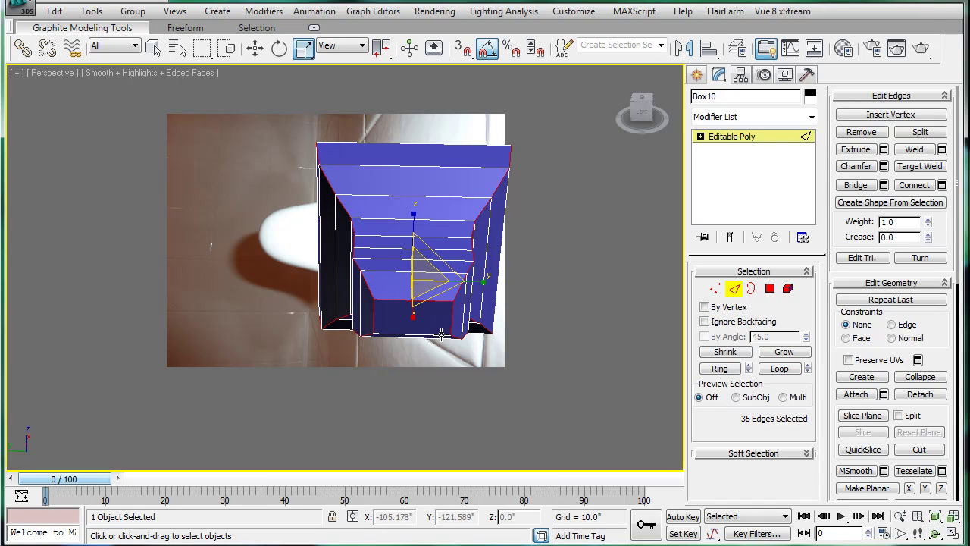
alt+middle_drag(494, 280, 648, 280)
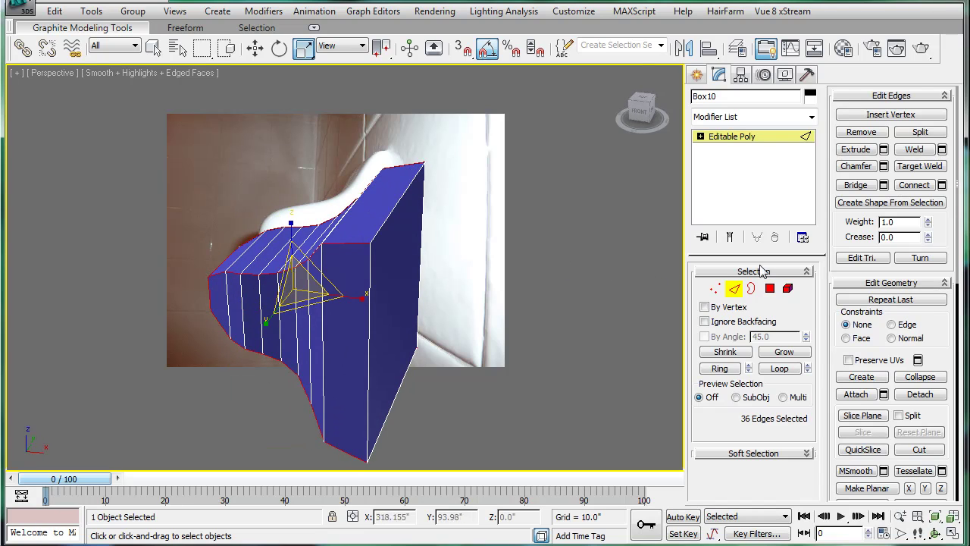
Step: Chamfer the selected corner and tip edges by about 10.18 inches with 1 segment
click(885, 167)
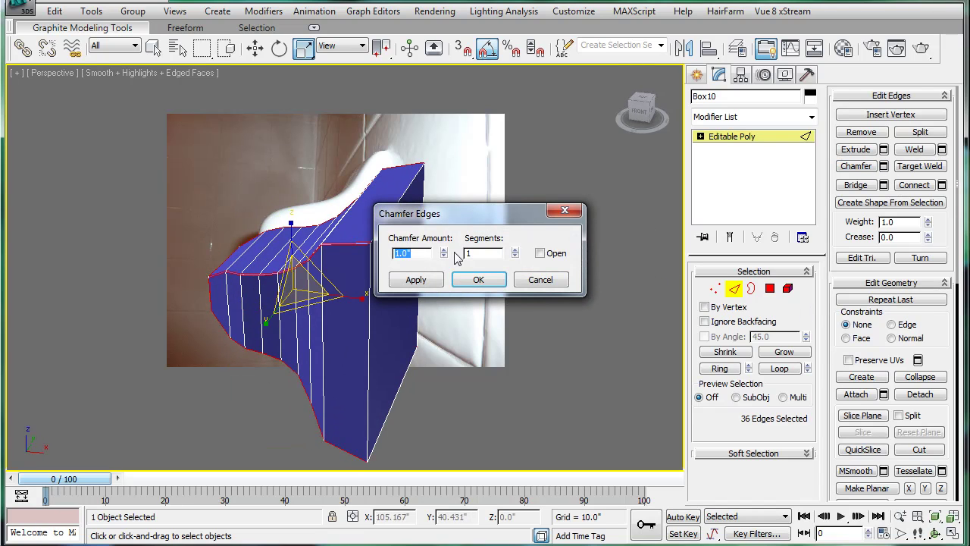
drag(444, 254, 366, 40)
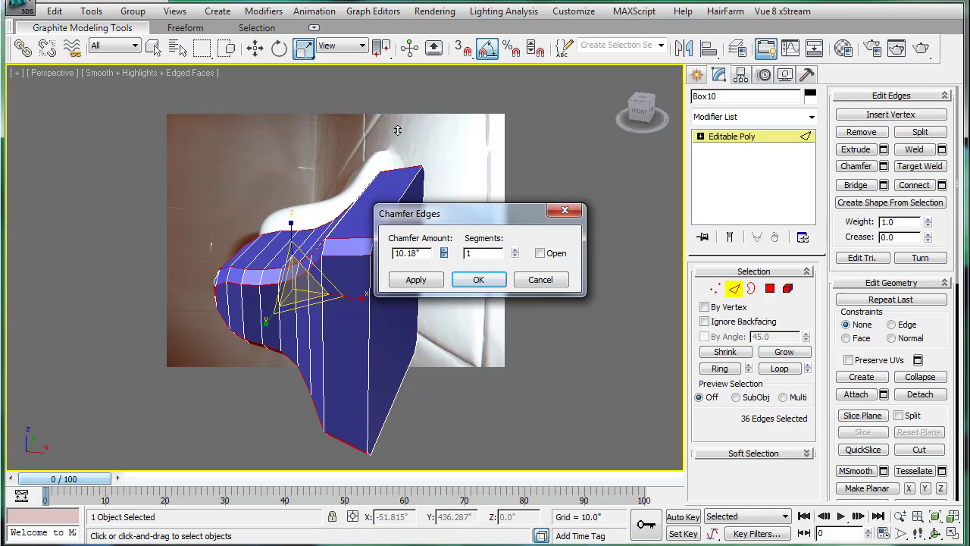
alt+middle_drag(397, 130, 369, 336)
click(476, 281)
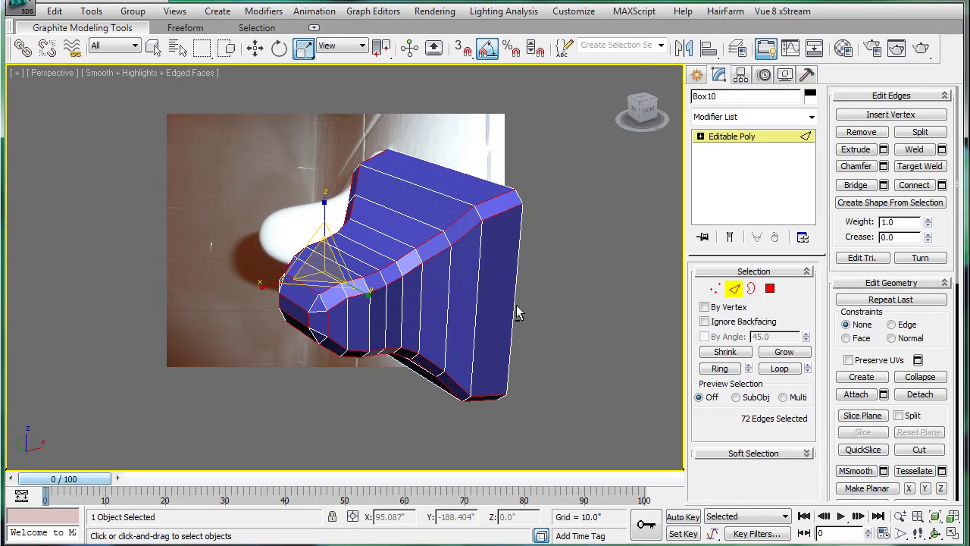
alt+middle_drag(476, 281, 464, 325)
Step: Select only the eight border edges of the flat wall-side face by converting its polygon selection and dropping the extra edges
click(449, 318)
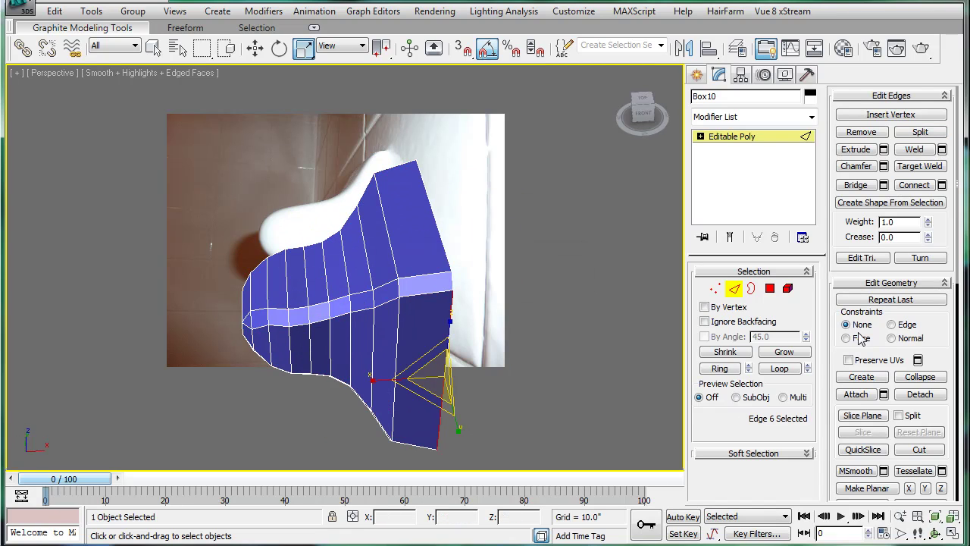
alt+middle_drag(465, 322, 484, 313)
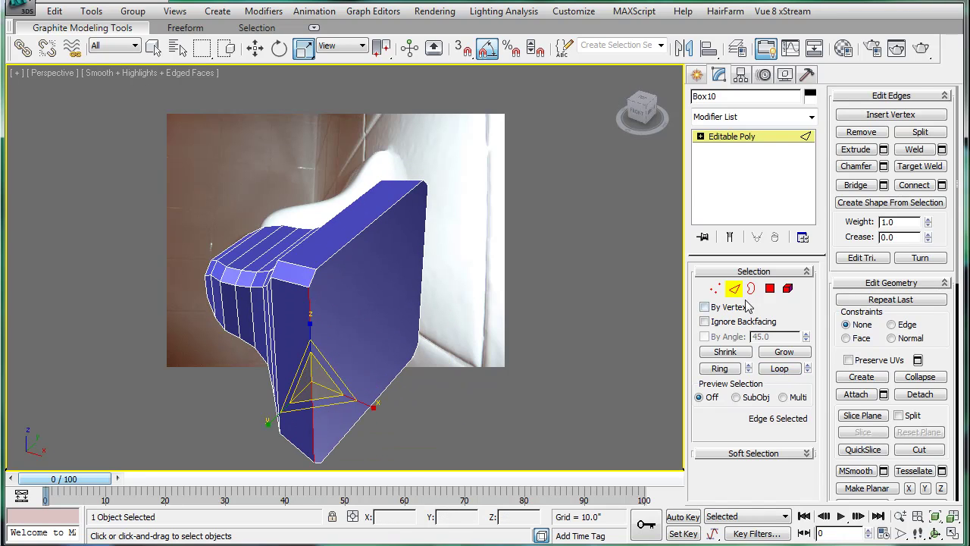
click(770, 288)
click(716, 290)
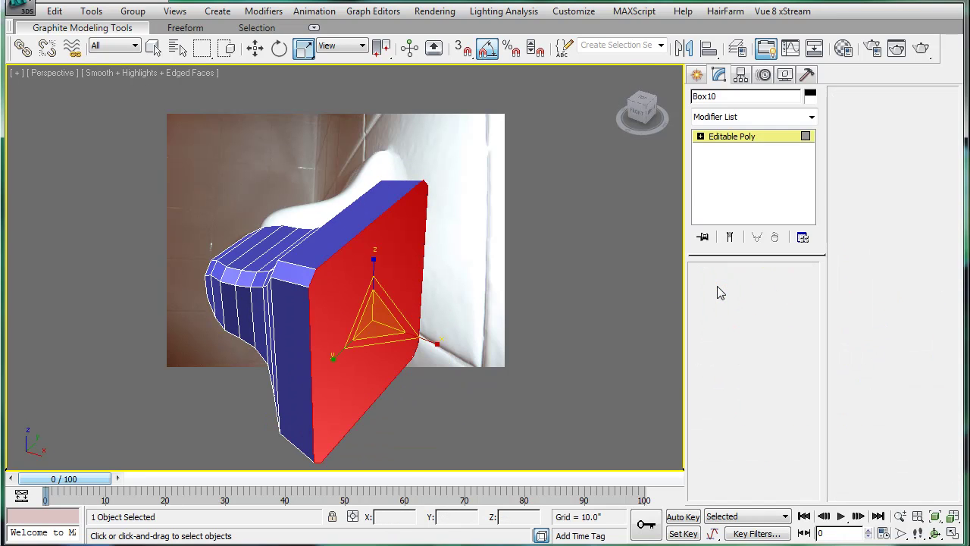
click(734, 289)
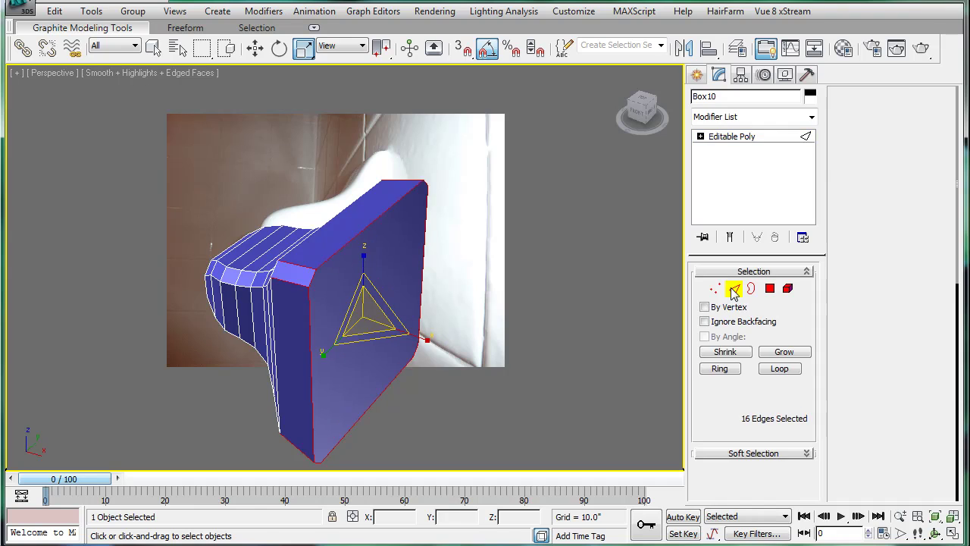
alt+middle_drag(533, 277, 578, 251)
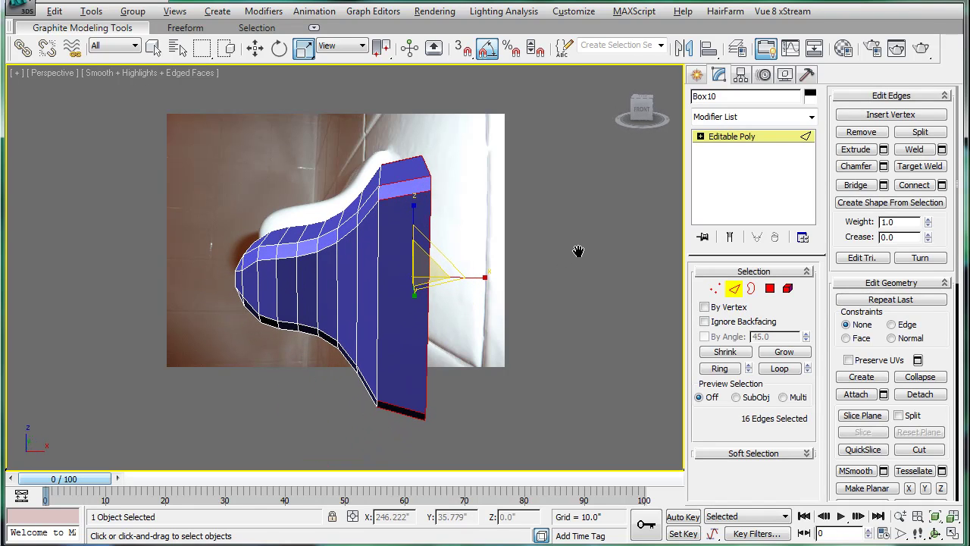
drag(389, 504, 390, 501)
alt+middle_drag(527, 294, 483, 302)
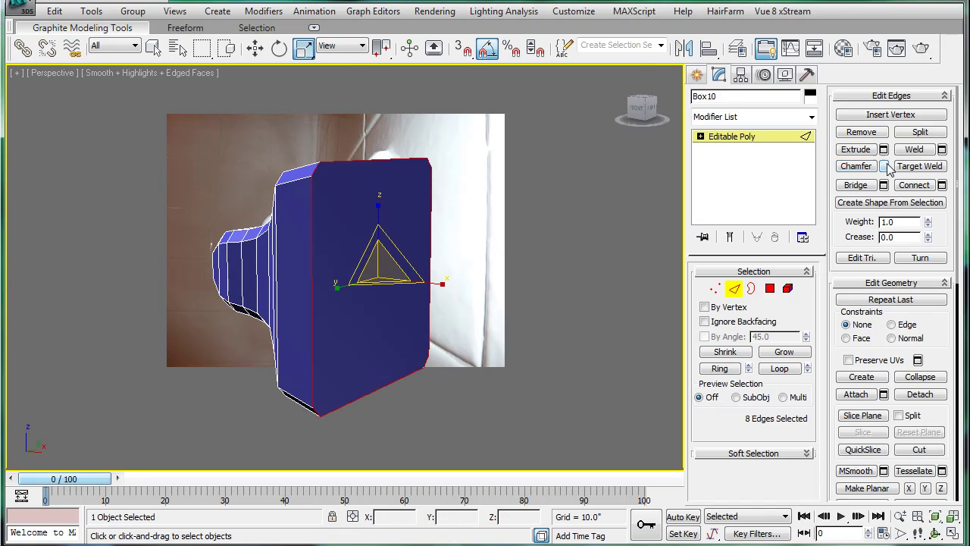
Step: Chamfer the wall-side border edges by about 0.916 inches with 1 segment, and leave edge editing
click(884, 166)
drag(444, 255, 441, 322)
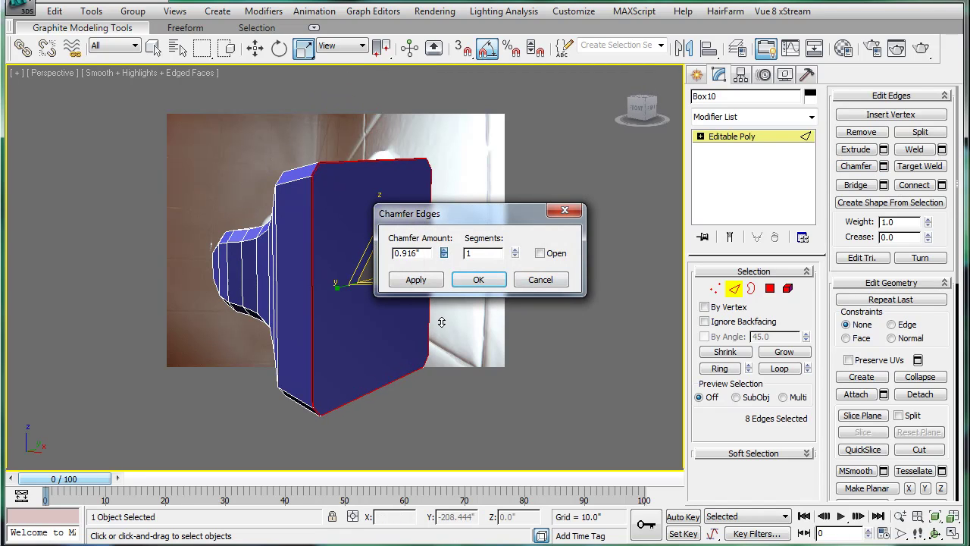
click(479, 280)
click(732, 136)
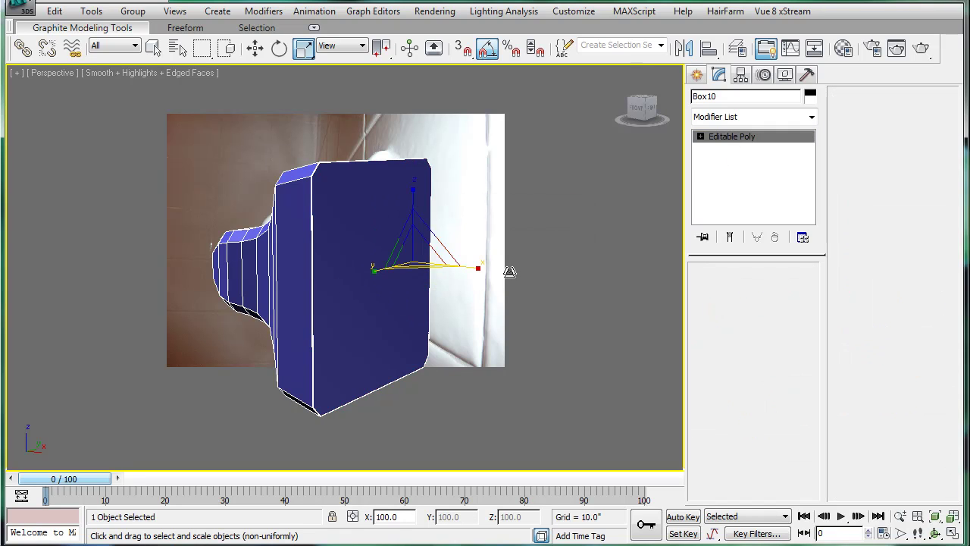
Step: Apply a MeshSmooth modifier to the whole fixture
alt+middle_drag(568, 293, 563, 265)
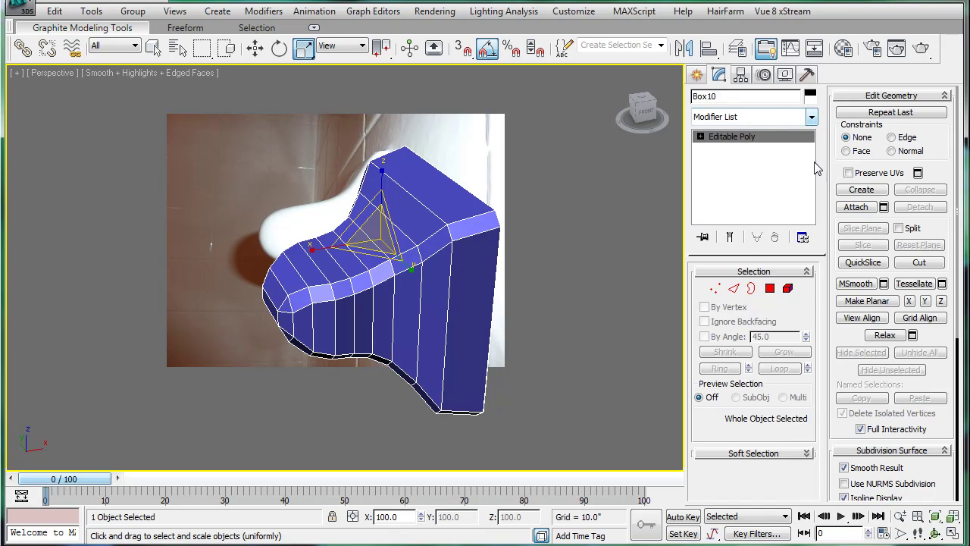
click(811, 118)
drag(814, 165, 808, 308)
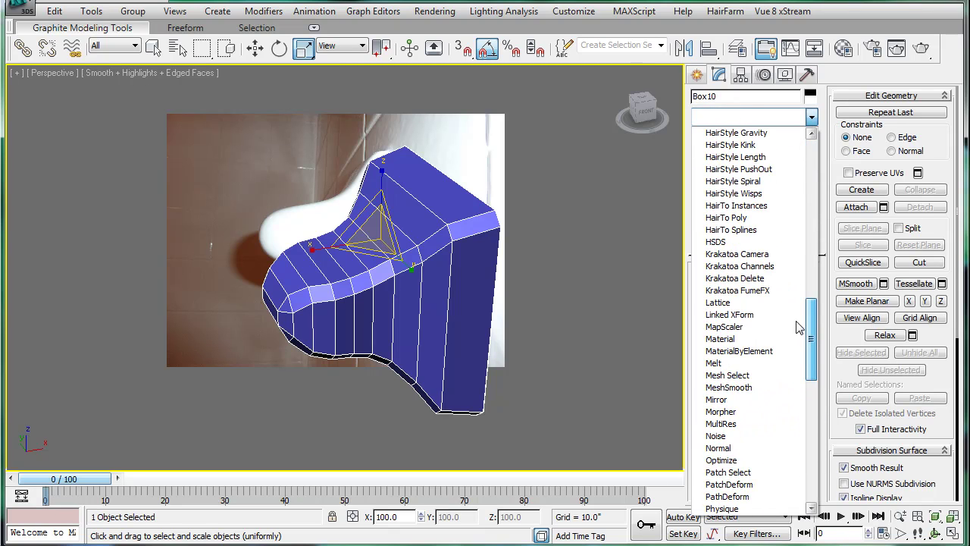
click(739, 387)
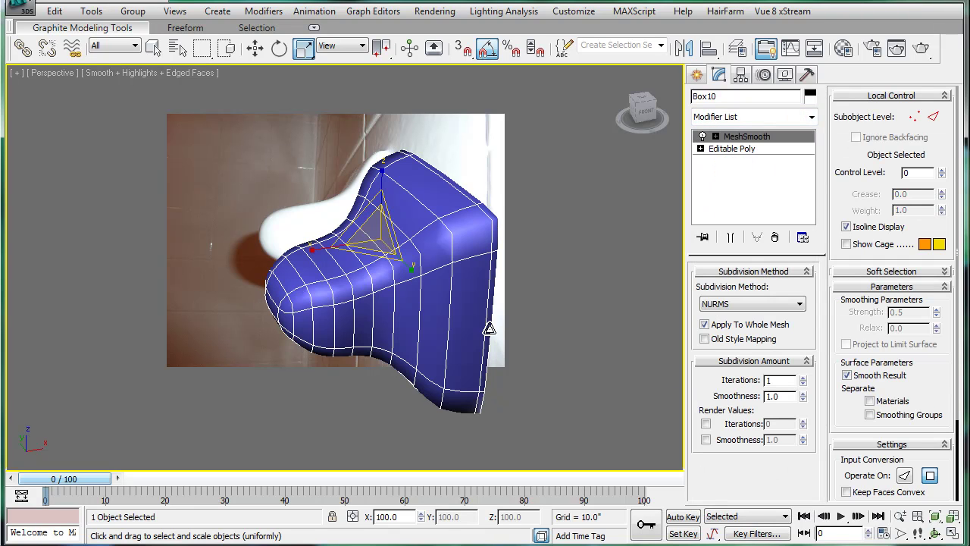
Step: Narrow the smoothed fixture along Y by scaling it to about 75%
alt+middle_drag(489, 328, 548, 331)
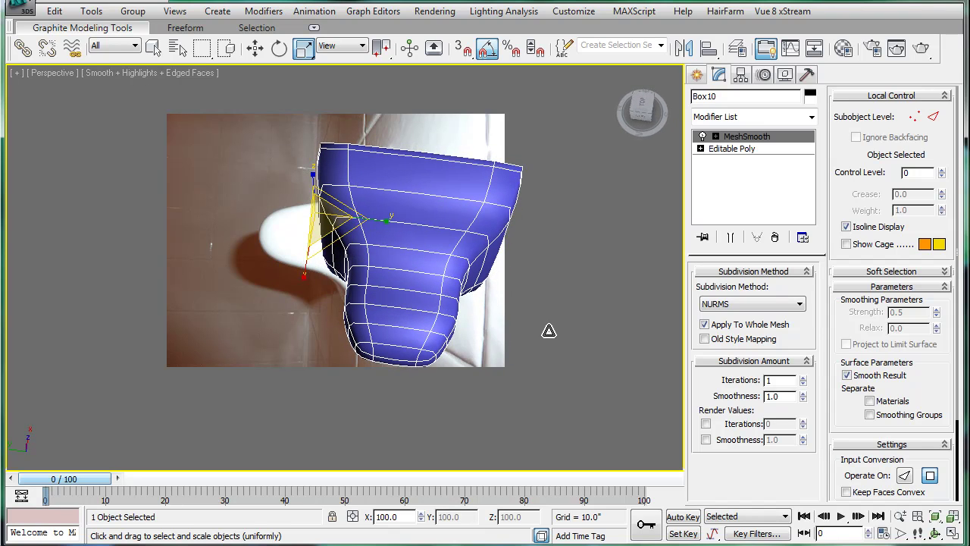
middle_drag(518, 267, 497, 281)
drag(367, 237, 344, 234)
alt+middle_drag(464, 274, 441, 247)
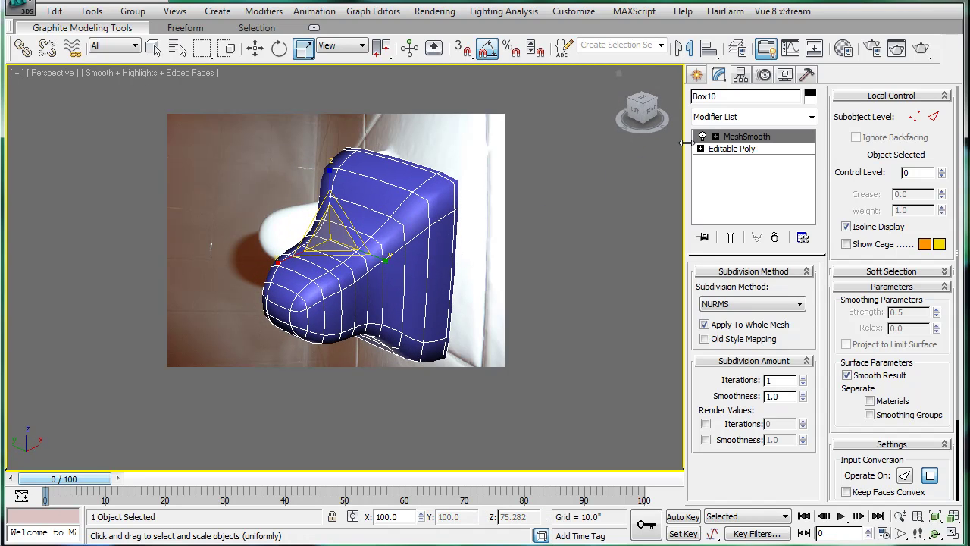
Step: In the Front view, create a box about 38 inches long, 36 inches wide and 49 inches high below the fixture's tip
click(698, 76)
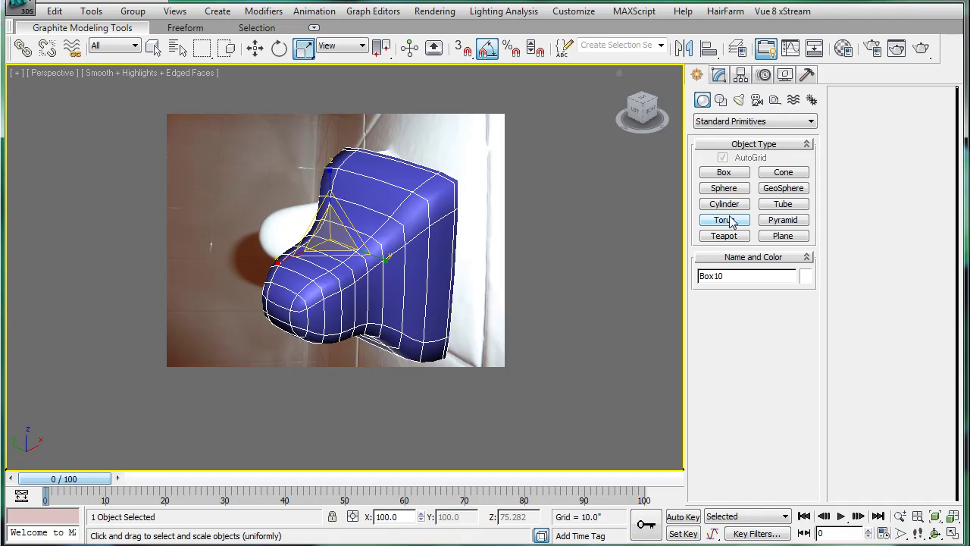
click(724, 173)
alt+middle_drag(386, 280, 333, 281)
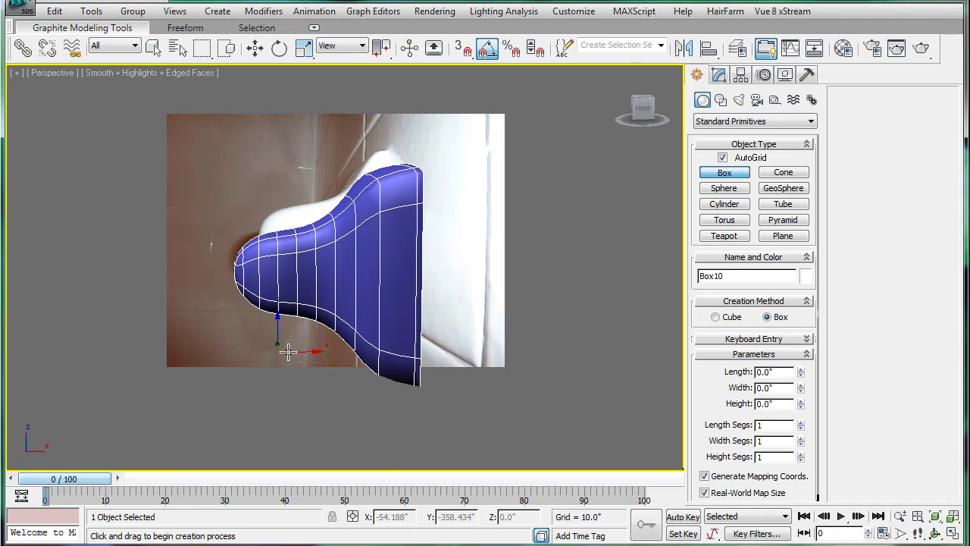
key(l)
scroll(370, 294, down, 2)
key(f)
middle_drag(348, 285, 346, 286)
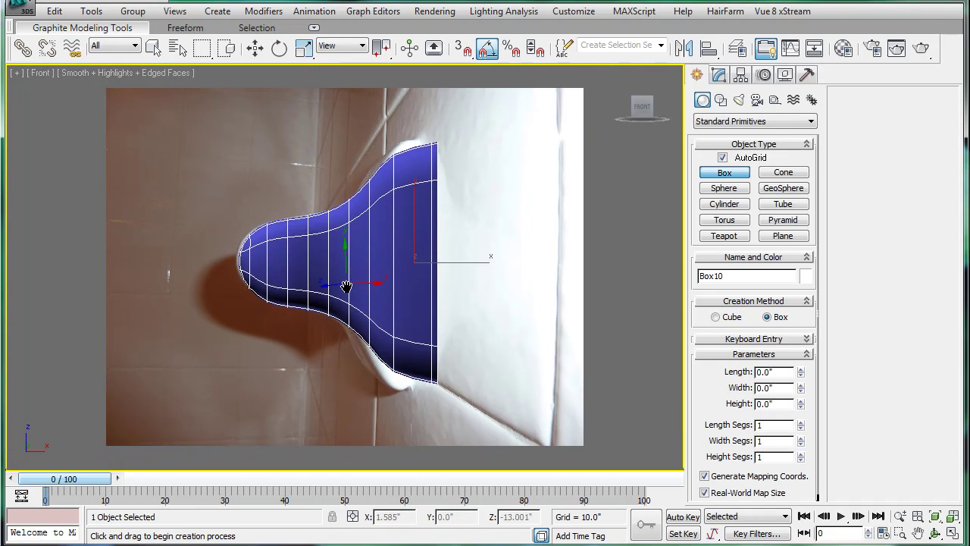
drag(273, 343, 312, 386)
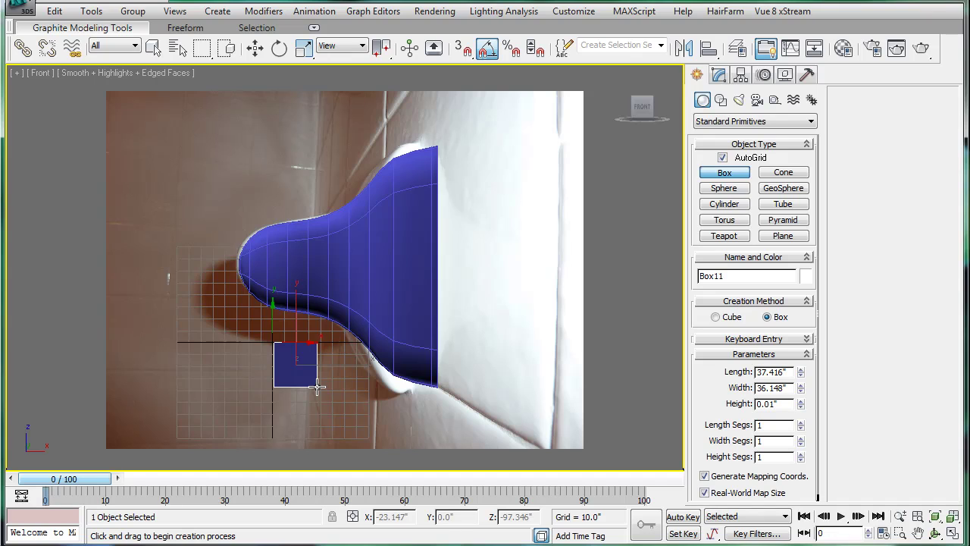
click(309, 330)
Step: Move the new box over the fixture's tip at about X -48.77, Z 3.02 inches, and shift it along Y to about -94.18 inches
key(w)
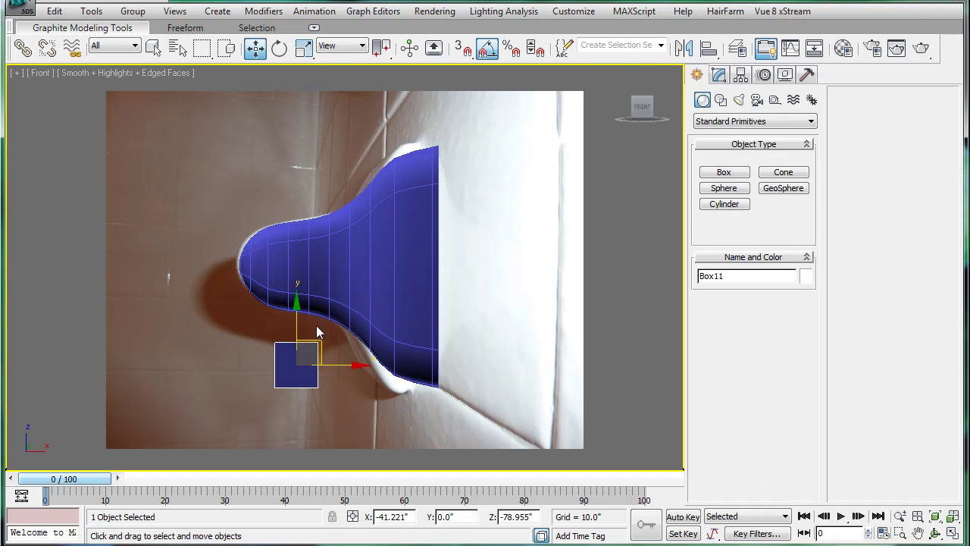
drag(316, 346, 305, 252)
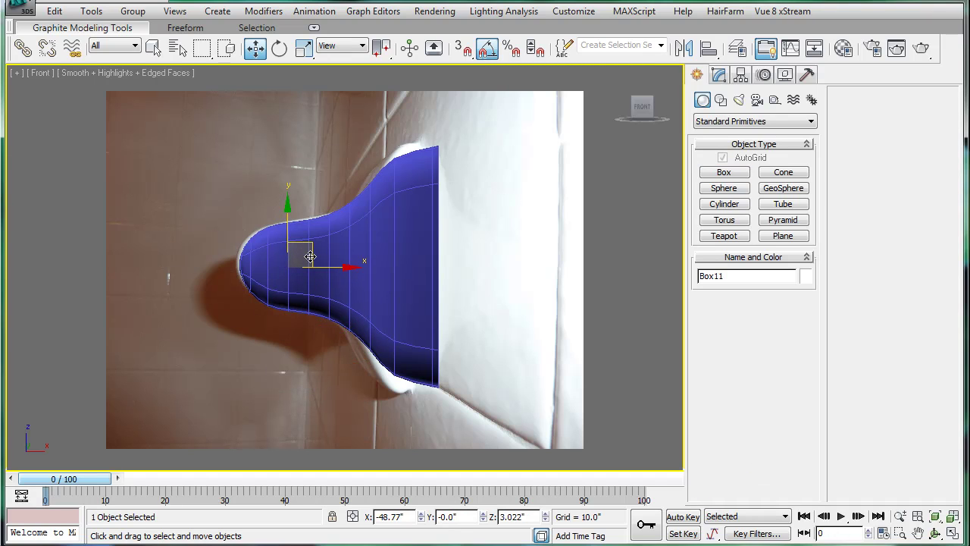
key(p)
alt+middle_drag(304, 254, 364, 307)
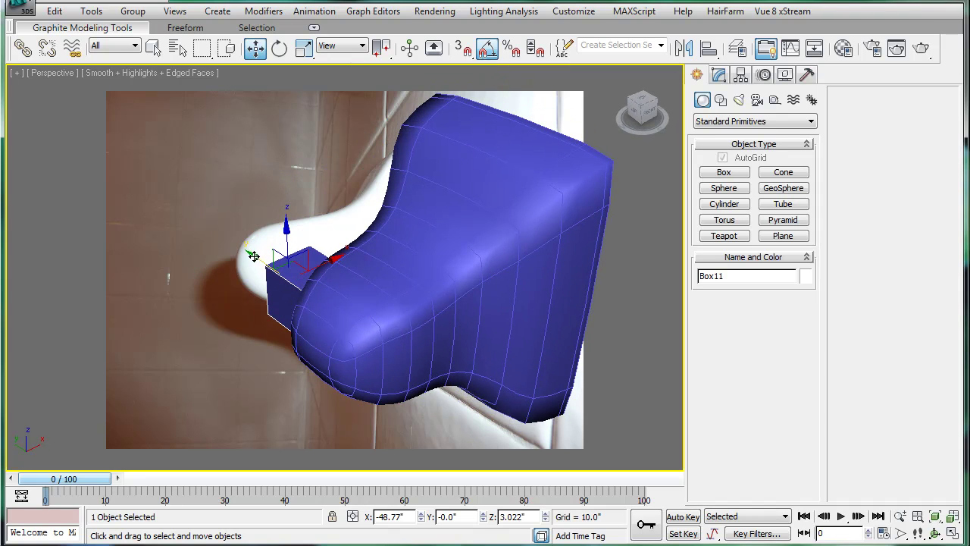
drag(253, 257, 366, 326)
Step: Set the small box's length and width to 30 inches each
click(723, 76)
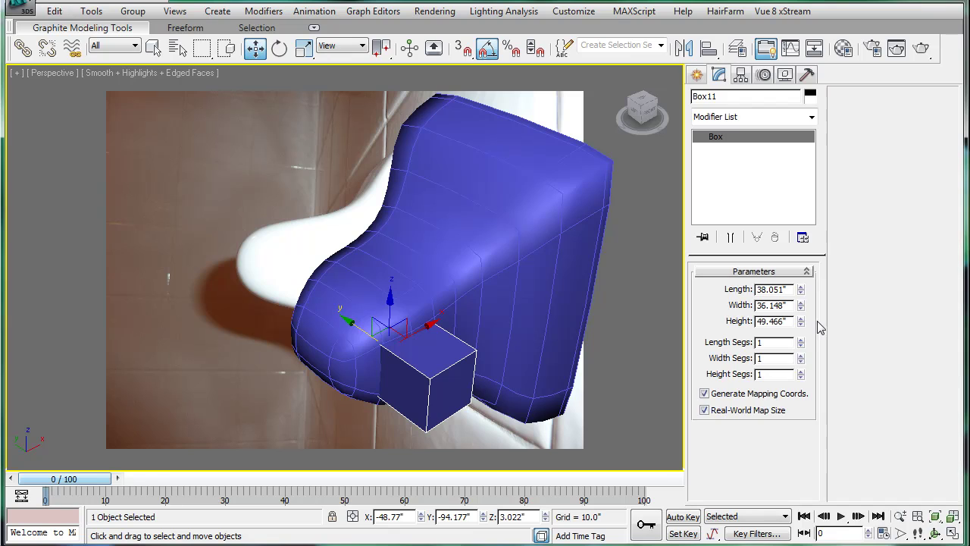
drag(800, 288, 800, 321)
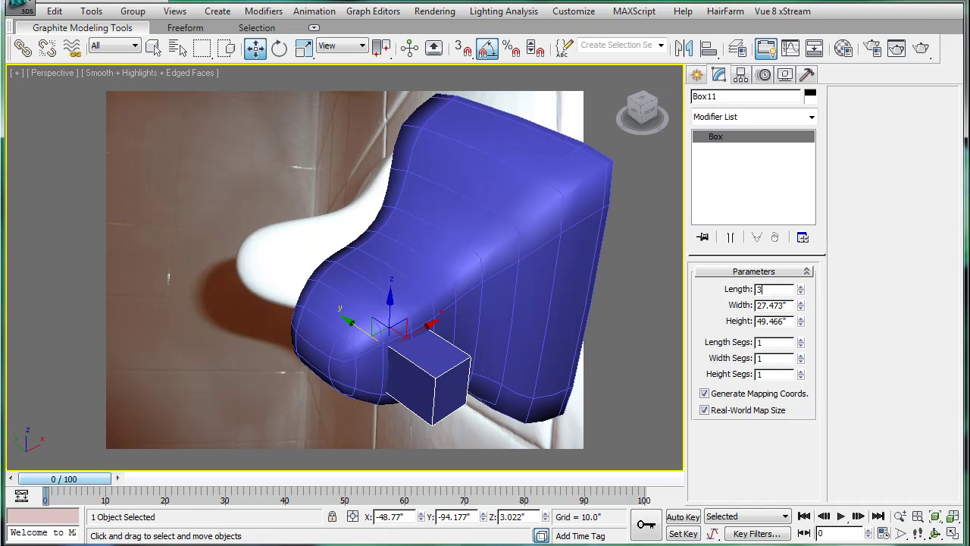
mouse_move(354, 306)
alt+middle_down()
mouse_move(379, 177)
mouse_move(401, 271)
mouse_move(352, 283)
mouse_move(358, 294)
alt+middle_up()
Step: Rotate the small box to -45 degrees on Y and convert it to an editable poly
key(e)
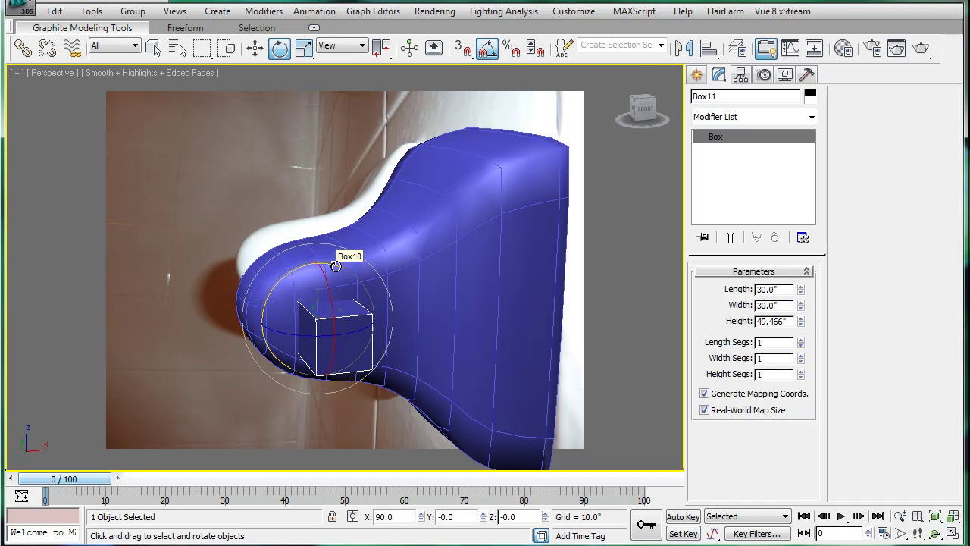
drag(336, 266, 306, 245)
alt+middle_drag(401, 260, 500, 286)
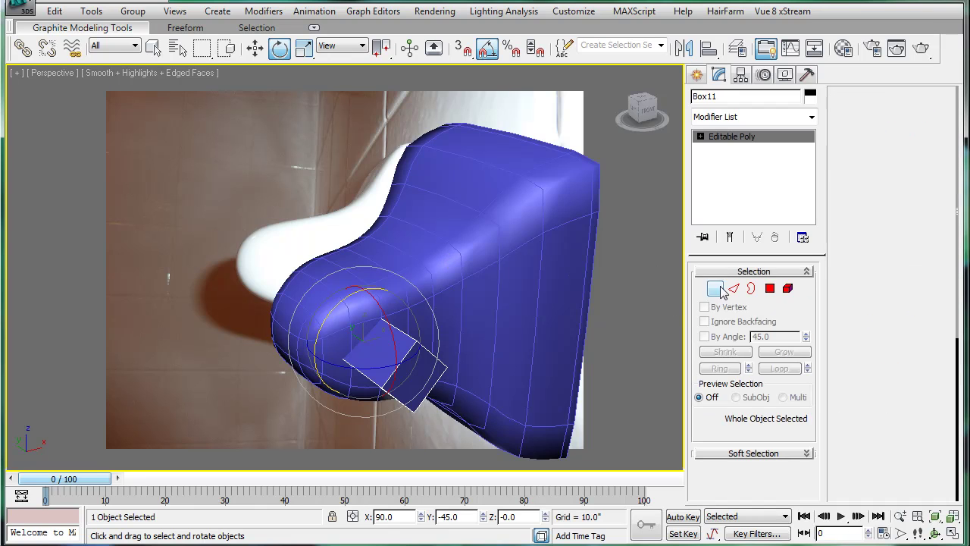
Step: Chamfer all edges of the small box by about 2.13 inches
click(733, 291)
key(2)
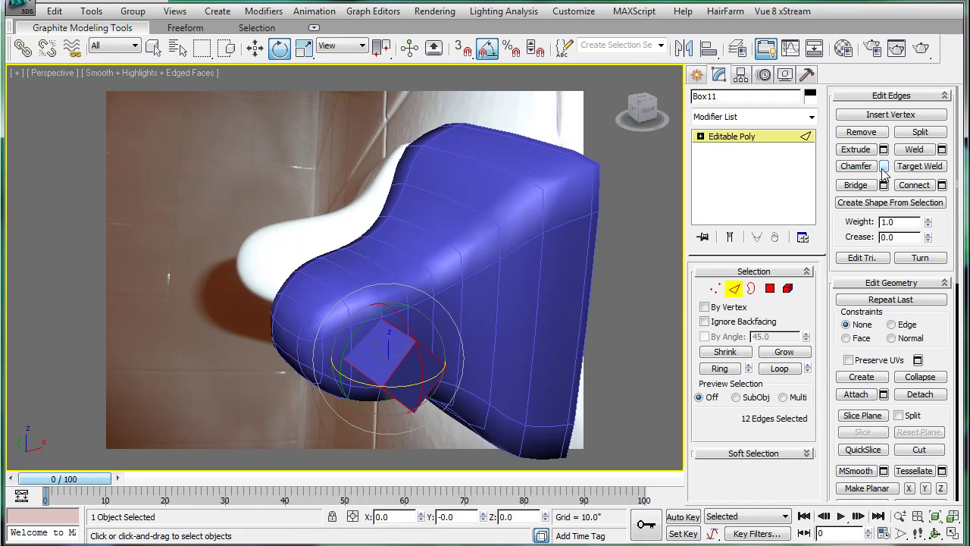
click(884, 166)
drag(444, 253, 416, 96)
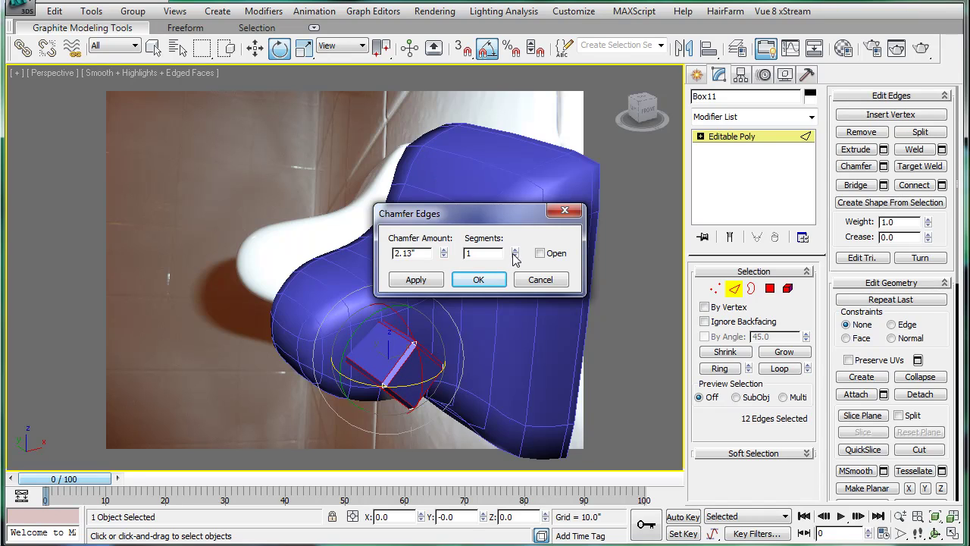
click(478, 279)
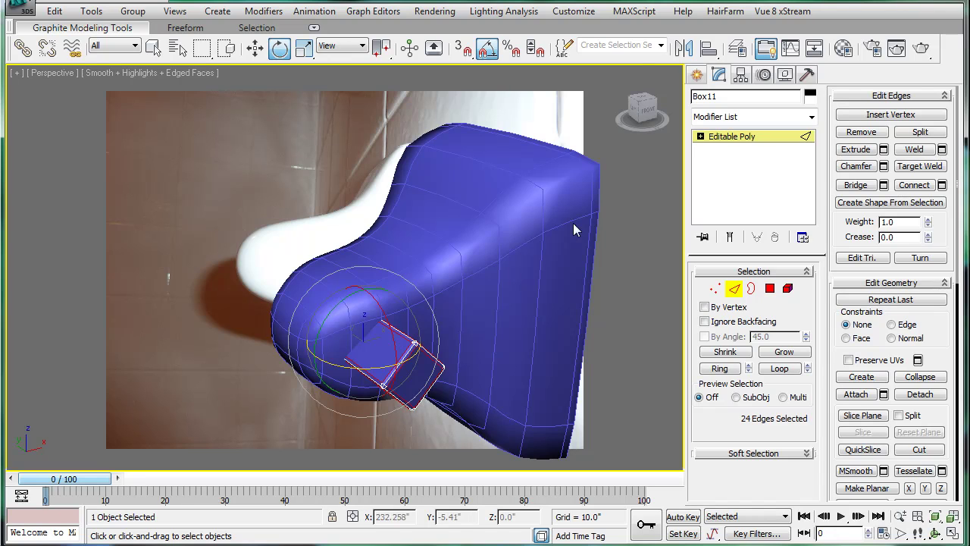
click(532, 223)
click(759, 142)
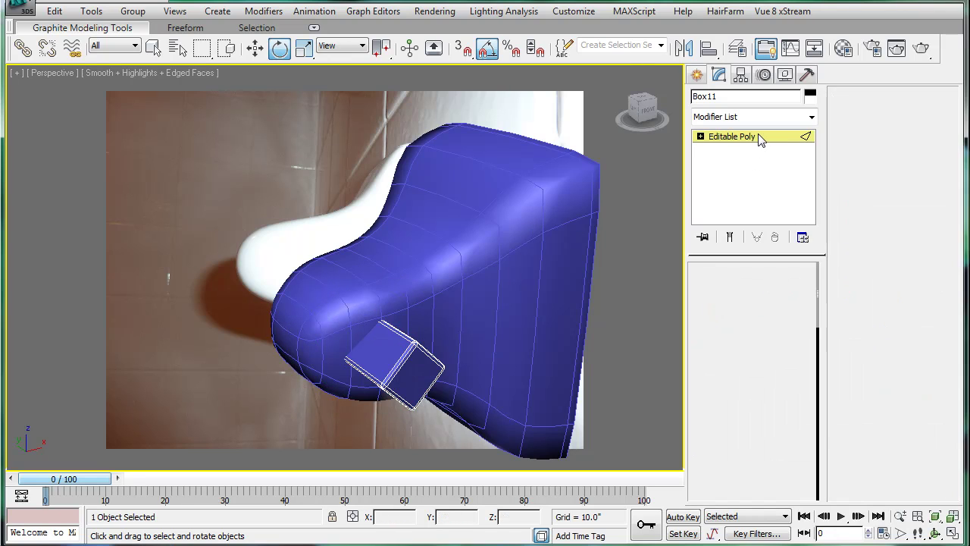
Step: Convert the smoothed fixture to an editable poly, baking its subdivision into the mesh
click(564, 211)
key(alt+e)
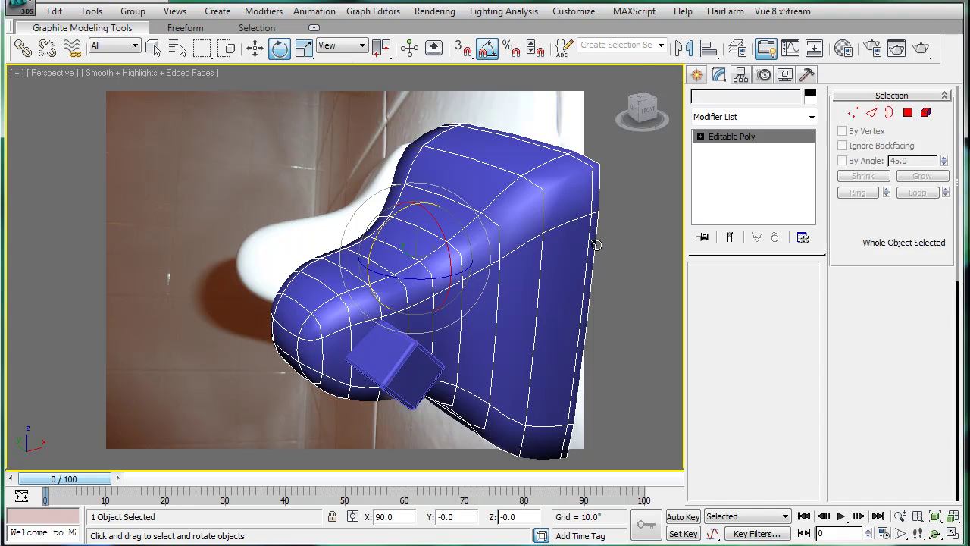
scroll(555, 234, up, 4)
Step: Move the small box along Y to about -77.2 inches so it is partly embedded in the fixture's tip
click(390, 420)
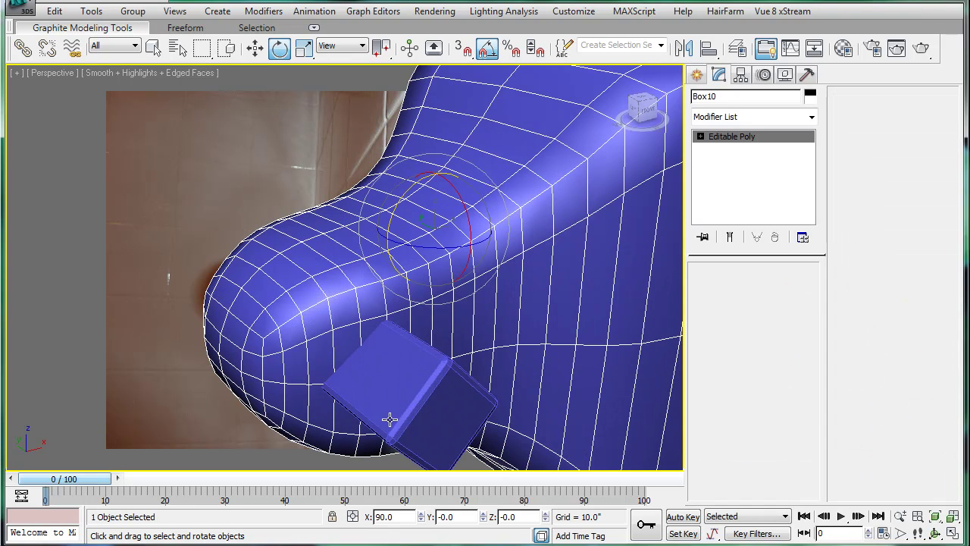
alt+middle_drag(390, 420, 469, 307)
key(w)
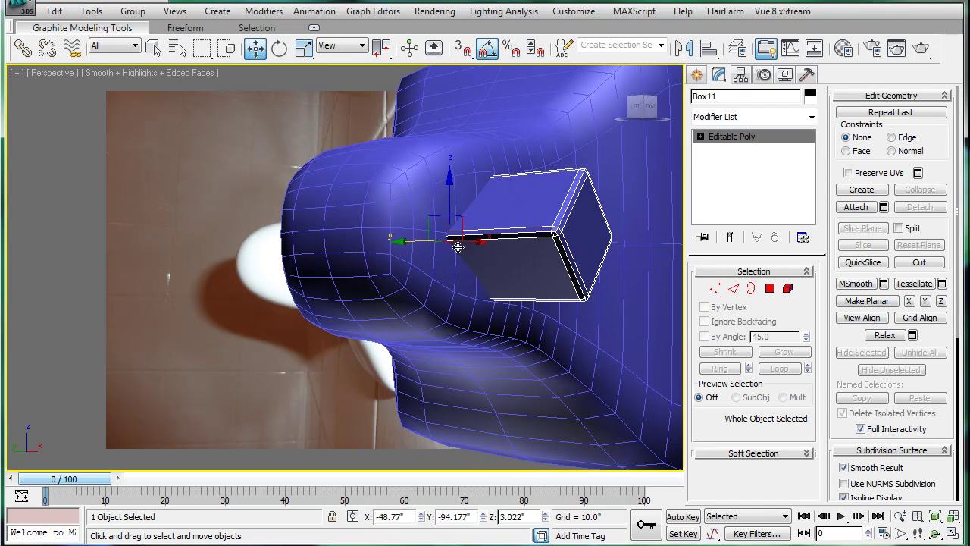
drag(415, 242, 494, 248)
key(t)
key(F3)
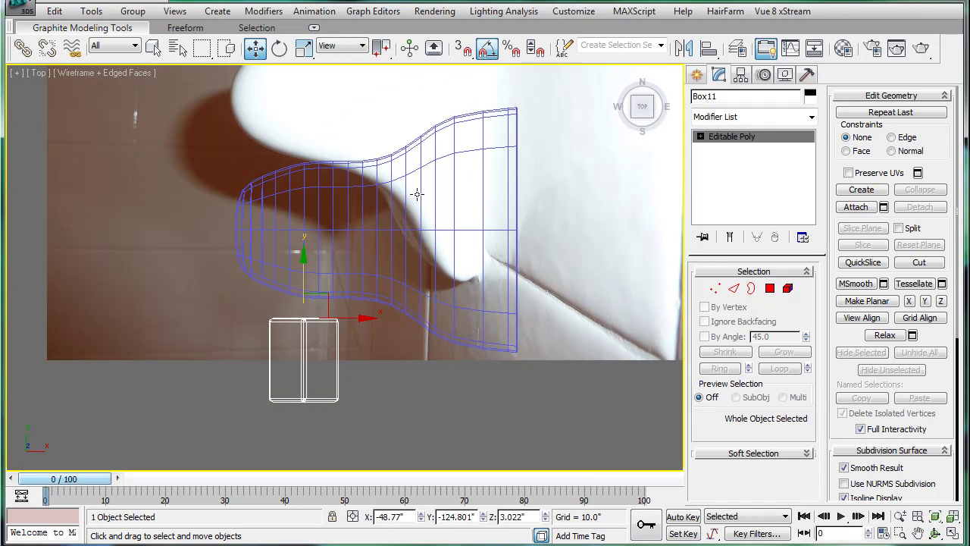
click(301, 253)
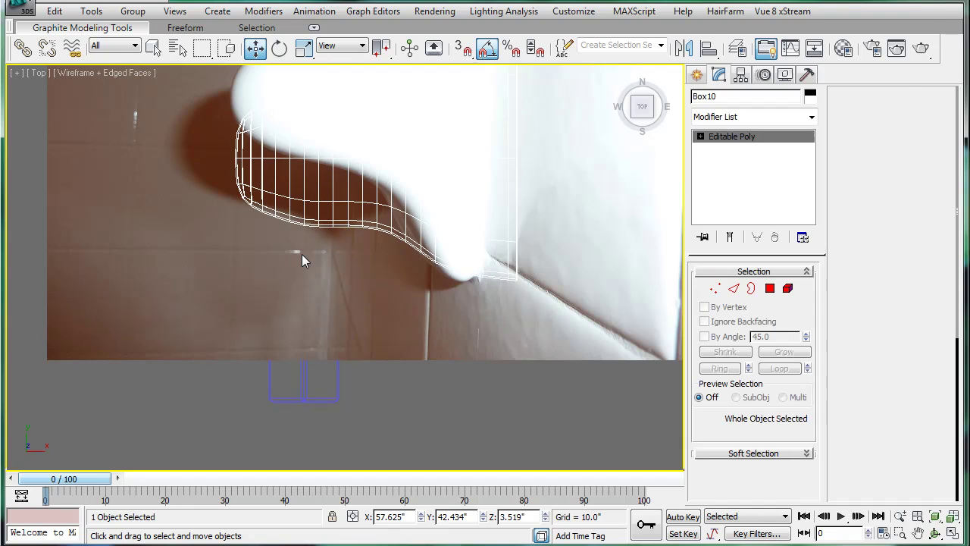
click(313, 294)
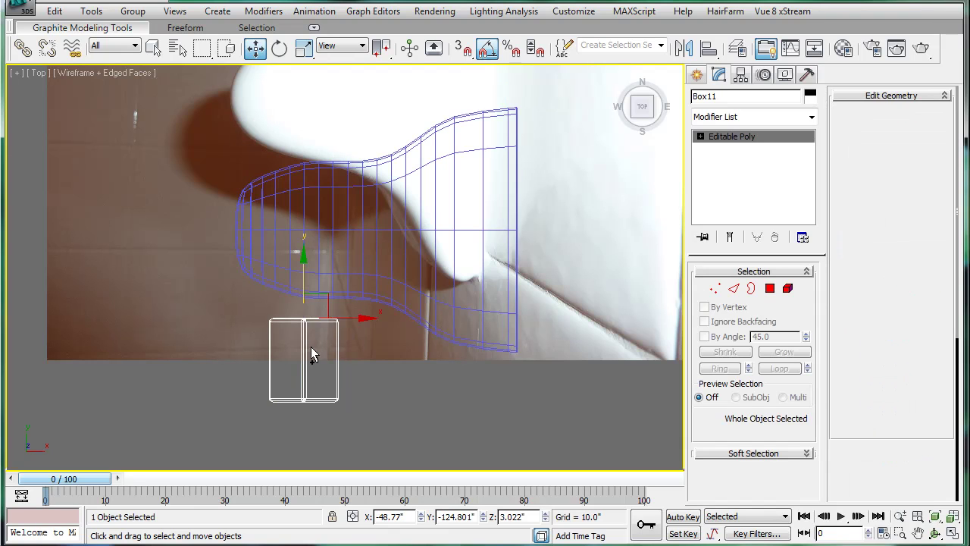
drag(300, 282, 301, 200)
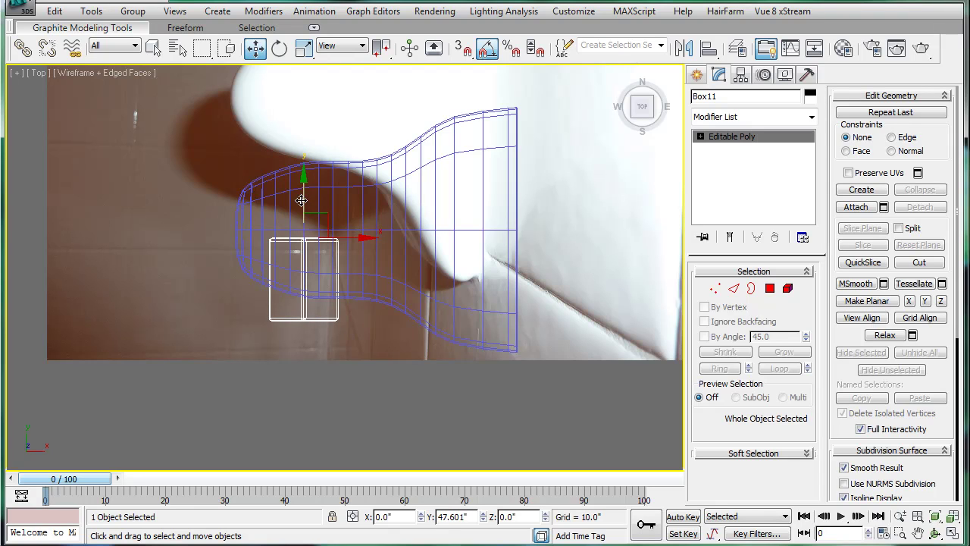
key(p)
mouse_move(415, 273)
alt+middle_down()
mouse_move(404, 275)
mouse_move(458, 181)
alt+middle_up()
key(F3)
Step: Save the scene and subtract the small box from the fixture with ProBoolean
click(530, 236)
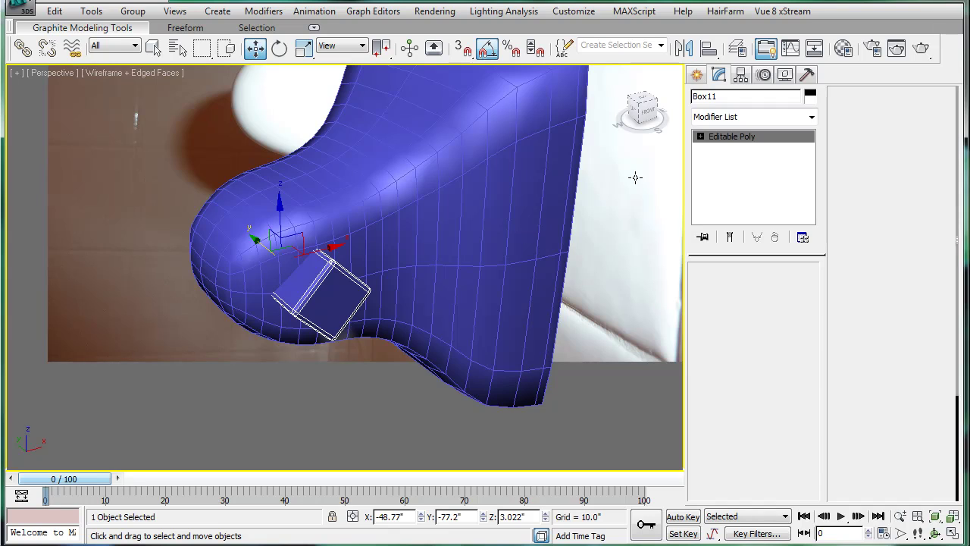
key(ctrl+s)
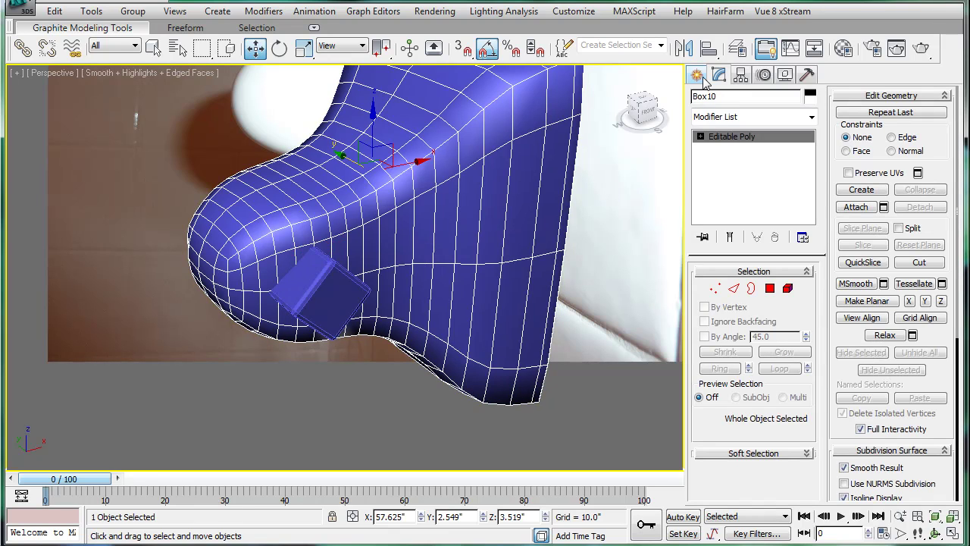
click(698, 75)
click(728, 123)
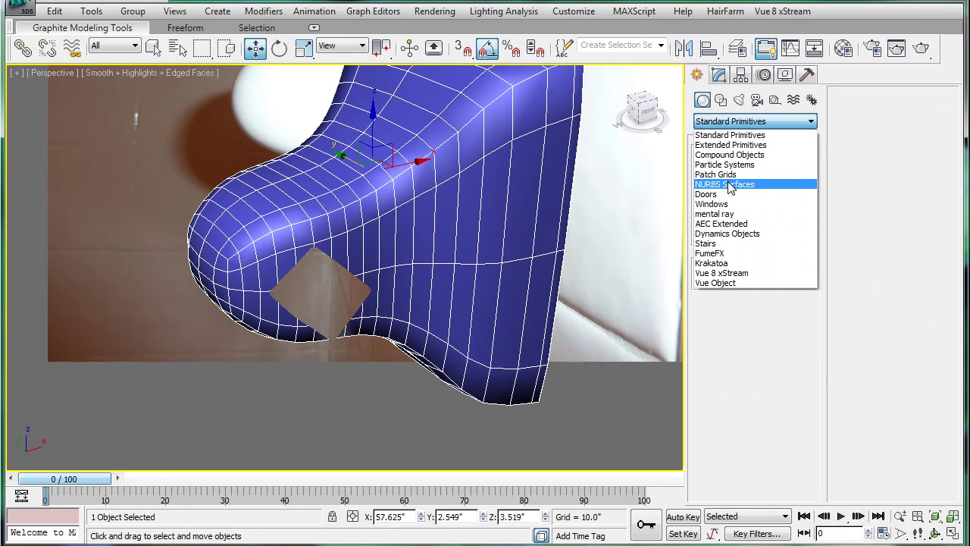
click(726, 162)
click(723, 253)
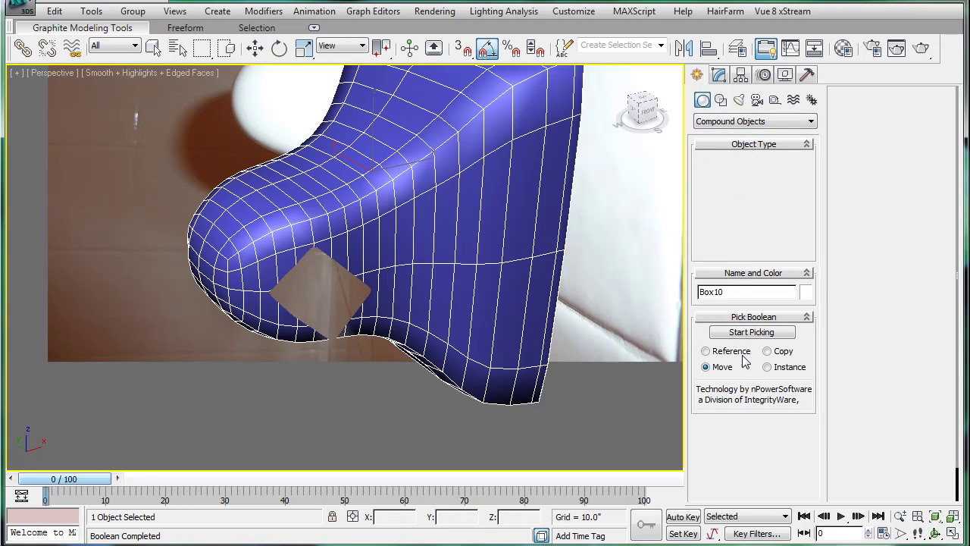
click(330, 293)
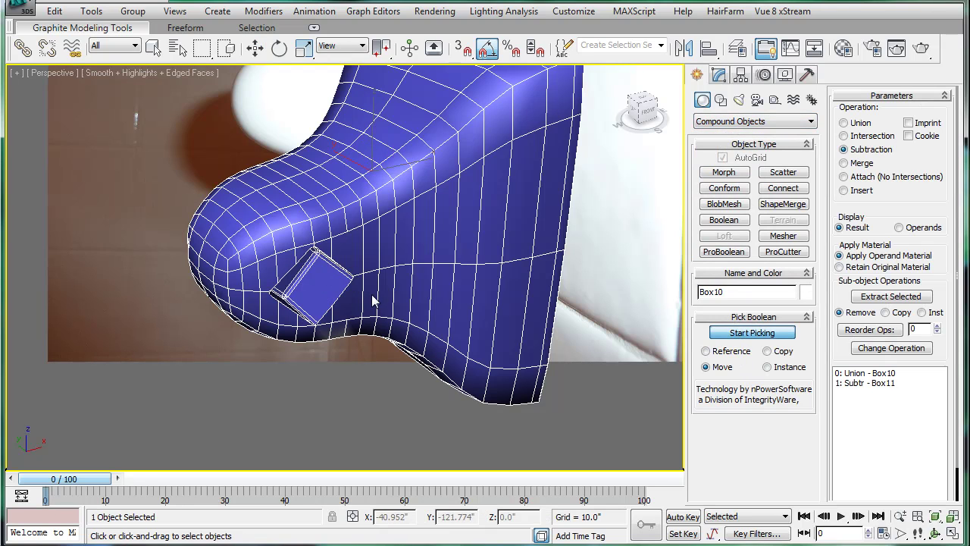
Step: Convert the fixture with the cut pocket to an editable poly
alt+middle_drag(372, 301, 371, 267)
scroll(395, 250, up, 5)
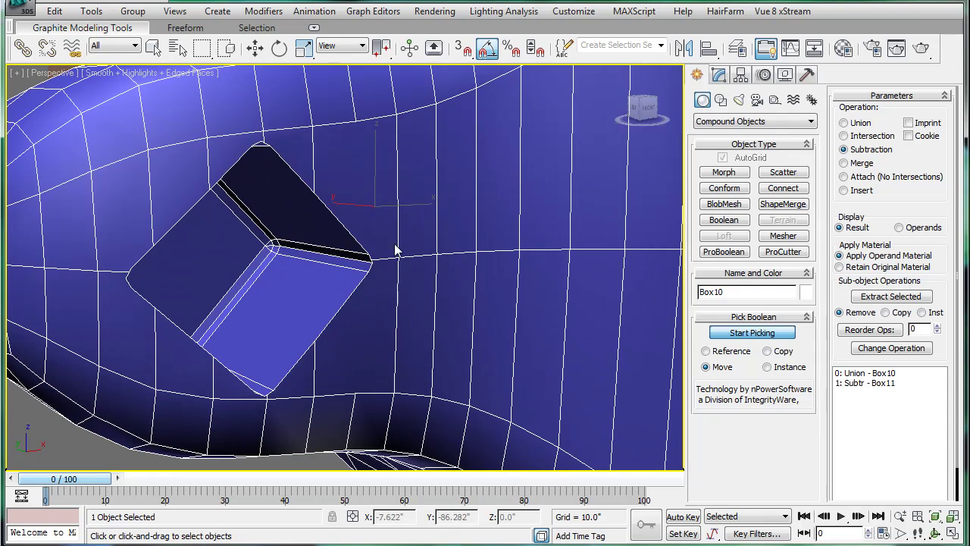
click(718, 74)
key(w)
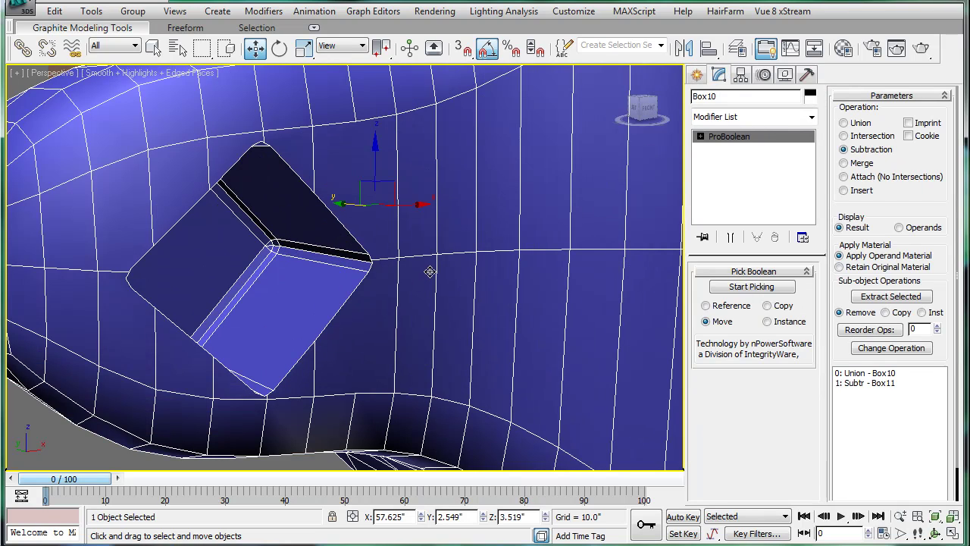
right_click(430, 271)
click(576, 424)
Step: Chamfer the edge loop around the pocket's opening by 0.35 inches with 2 segments
click(734, 289)
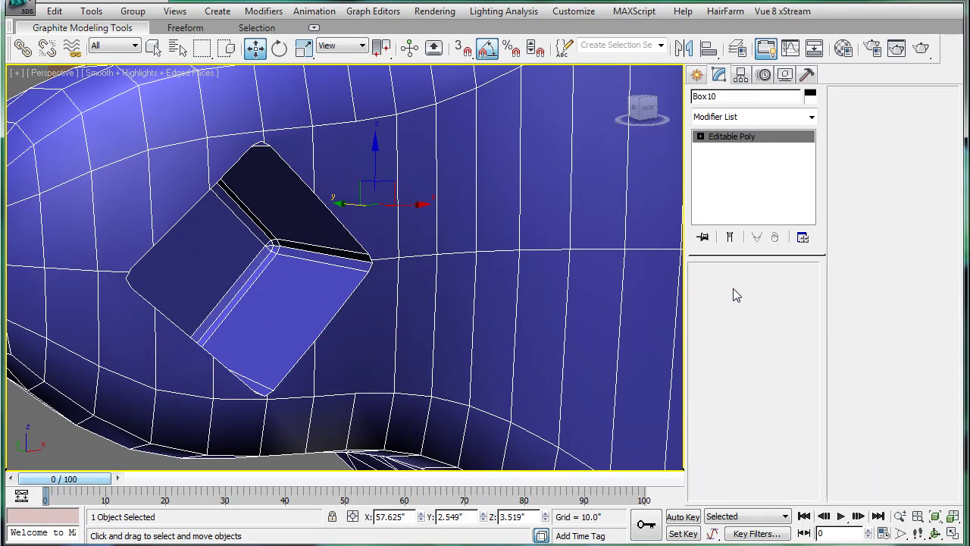
double_click(305, 176)
click(883, 166)
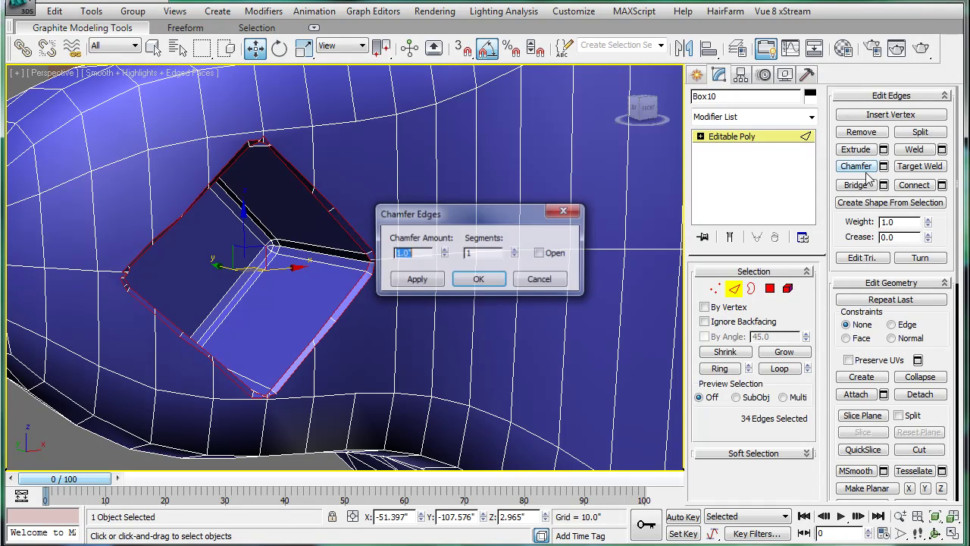
scroll(336, 300, up, 4)
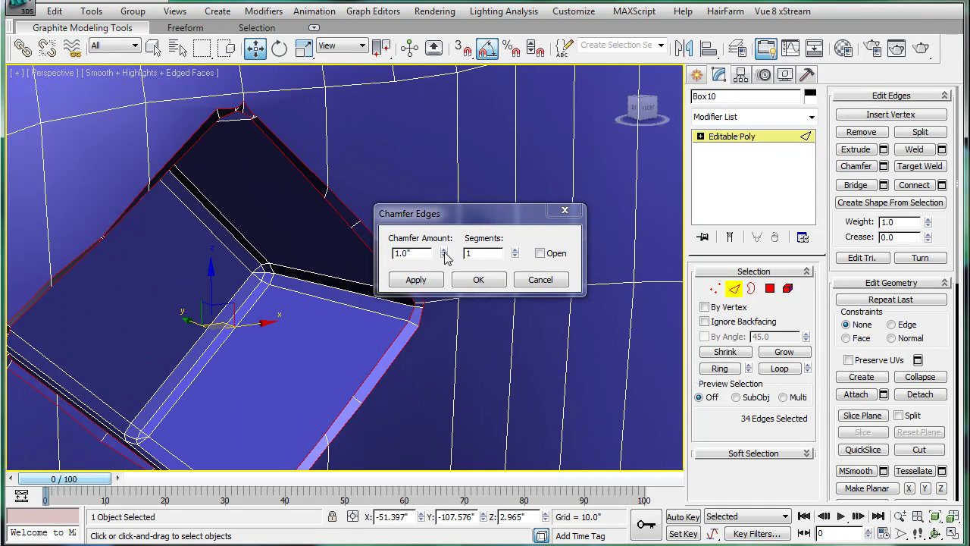
drag(444, 257, 450, 295)
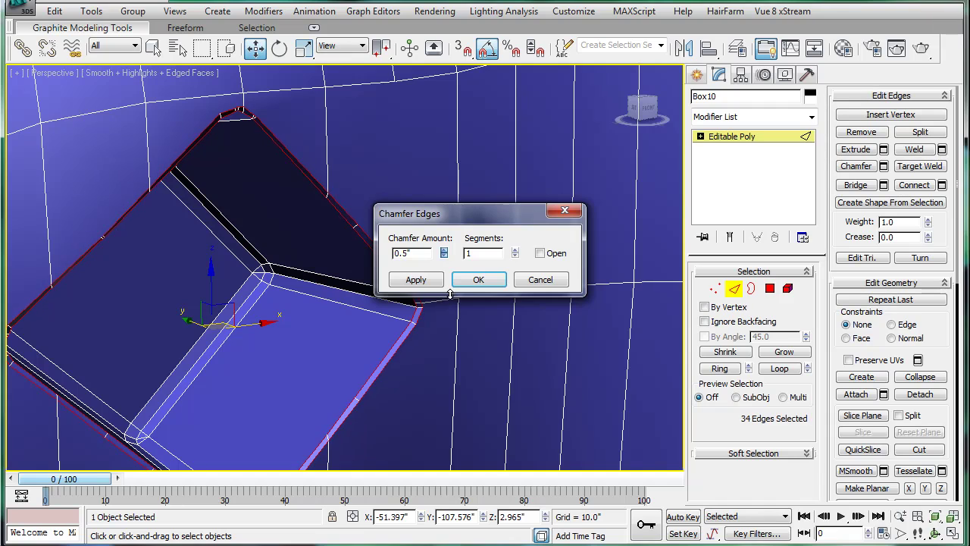
click(514, 250)
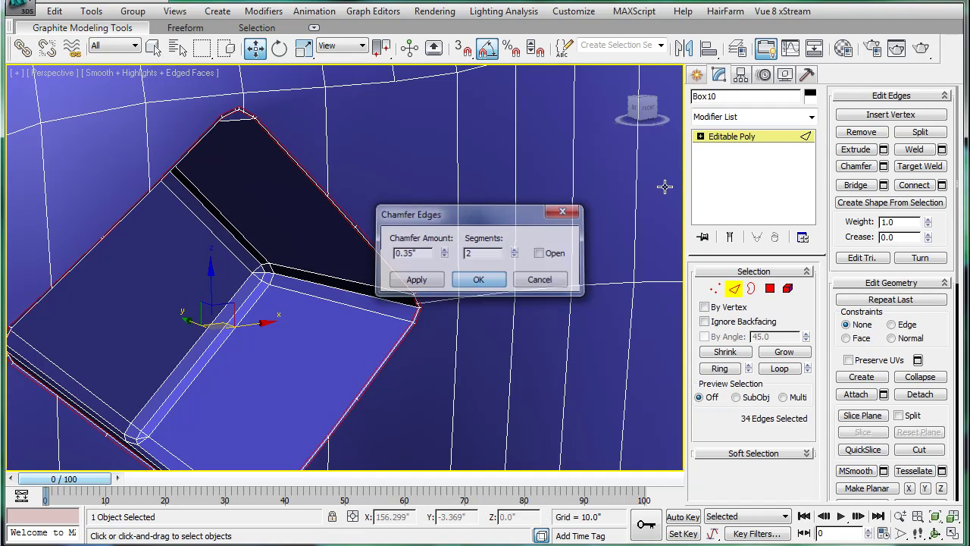
click(478, 279)
click(716, 137)
Step: Hide the edged faces and examine the shading of the chamfered pocket up close
scroll(307, 220, down, 5)
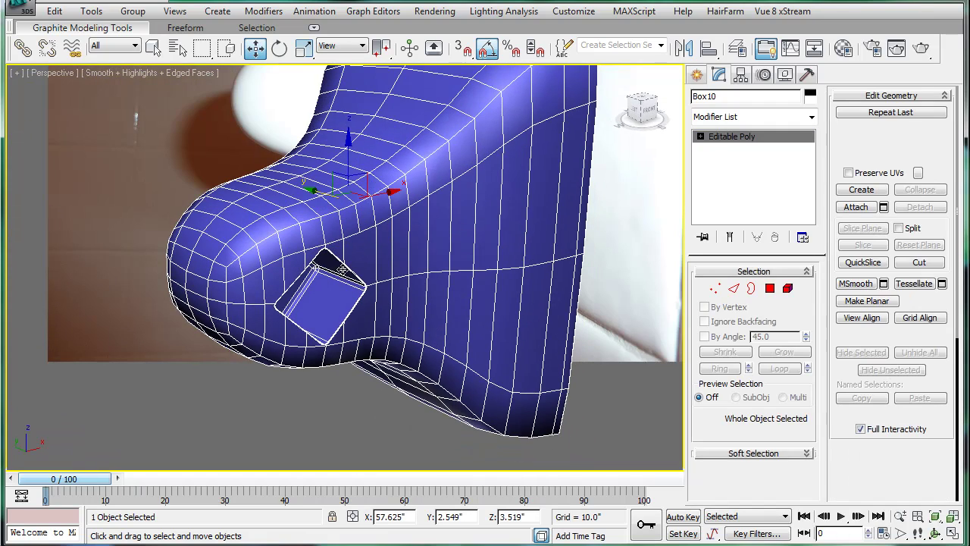
key(F4)
alt+middle_drag(325, 241, 414, 270)
scroll(414, 270, up, 10)
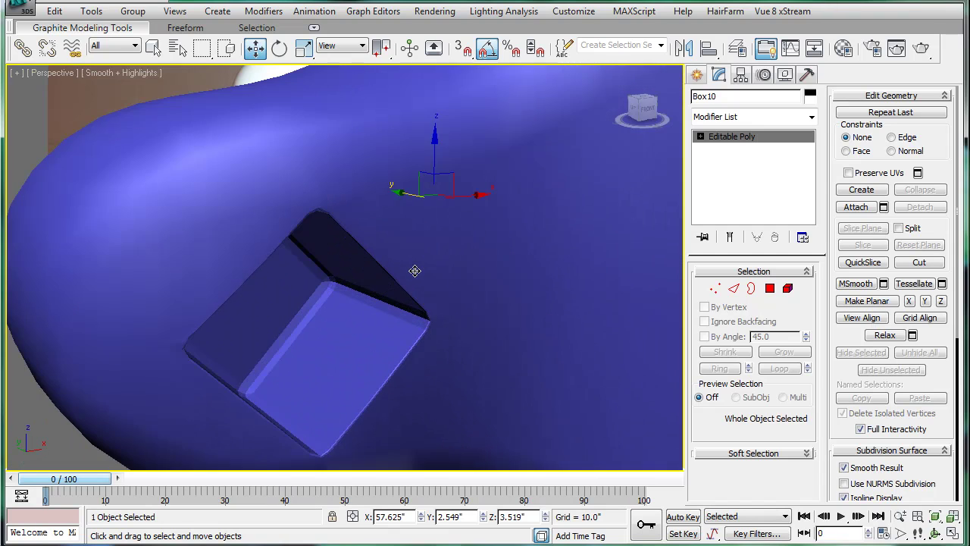
scroll(400, 236, down, 10)
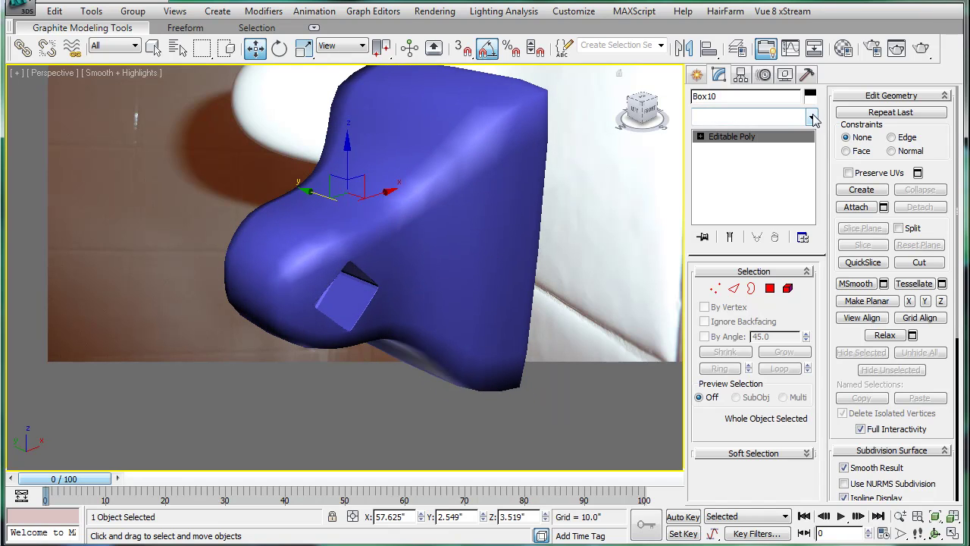
Step: Add a Smooth modifier to the fixture with Auto Smooth enabled at a threshold of 30
click(811, 116)
drag(810, 144, 811, 396)
click(719, 376)
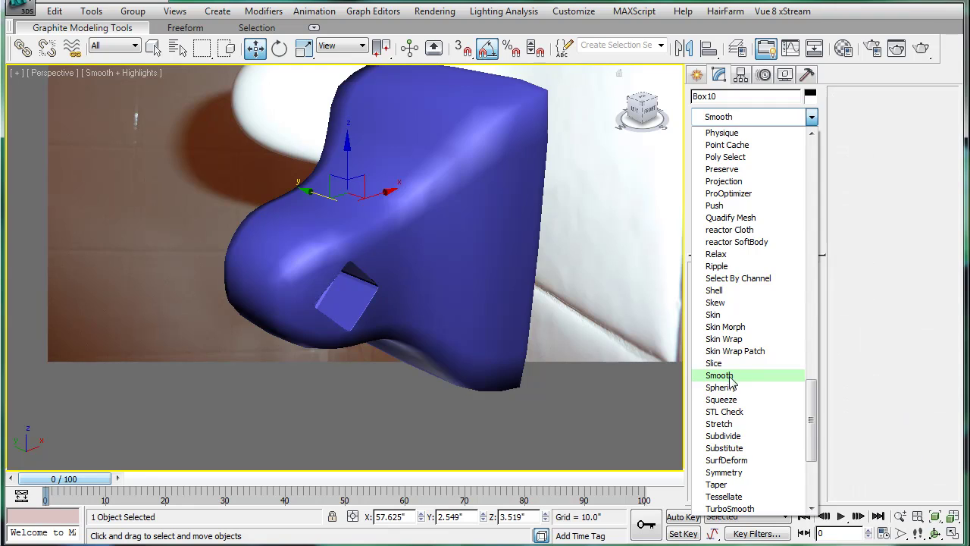
click(705, 291)
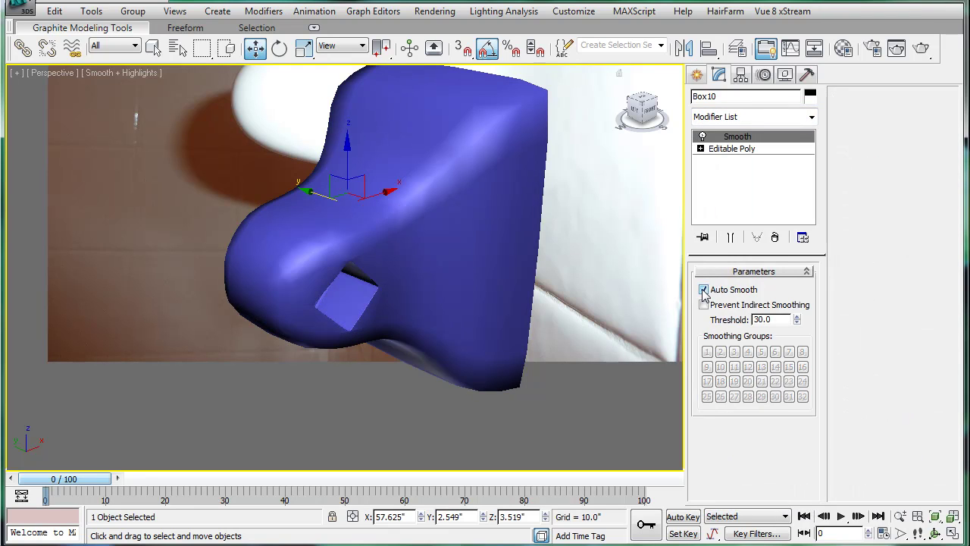
Step: Render the Perspective view to check the fixture's smoothing, and close the rendered frame
click(444, 458)
alt+middle_drag(444, 458, 446, 334)
key(shift+q)
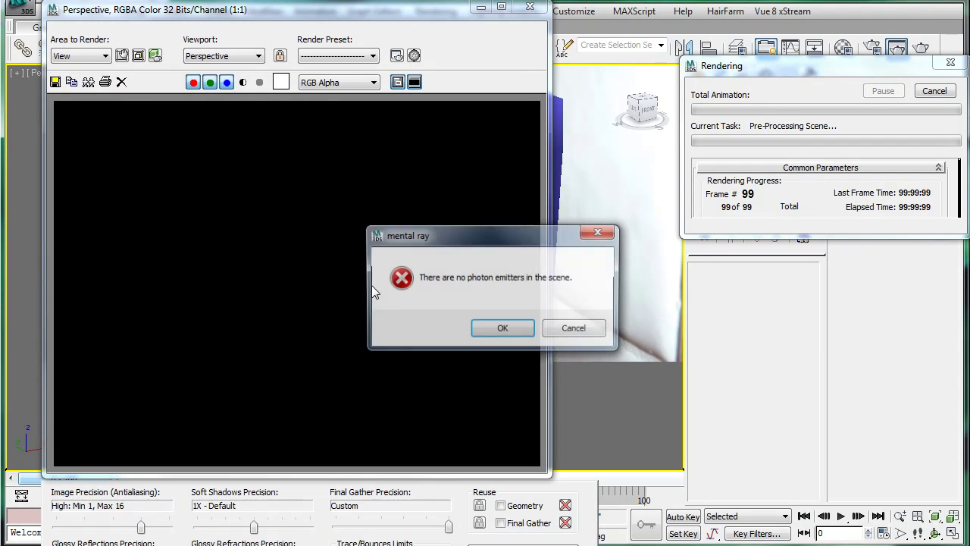
click(503, 329)
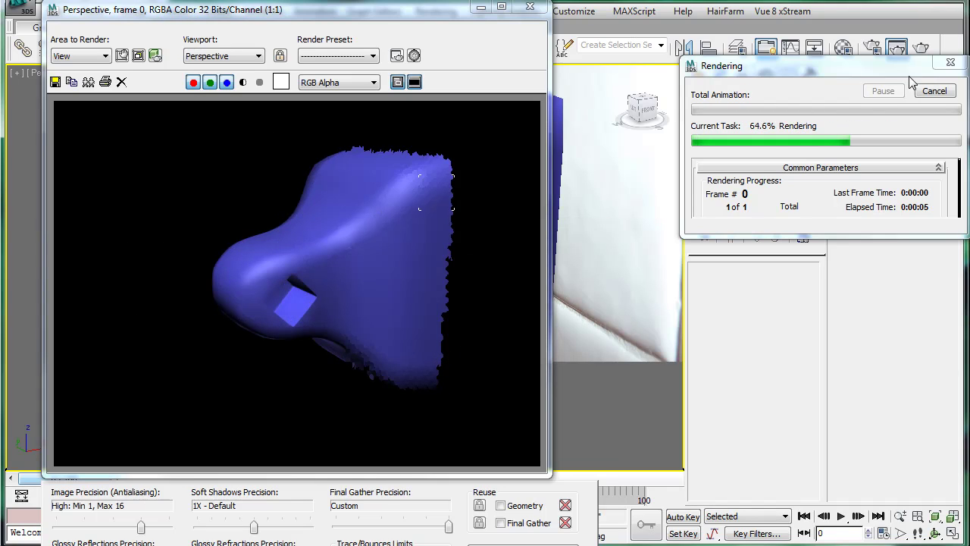
click(530, 6)
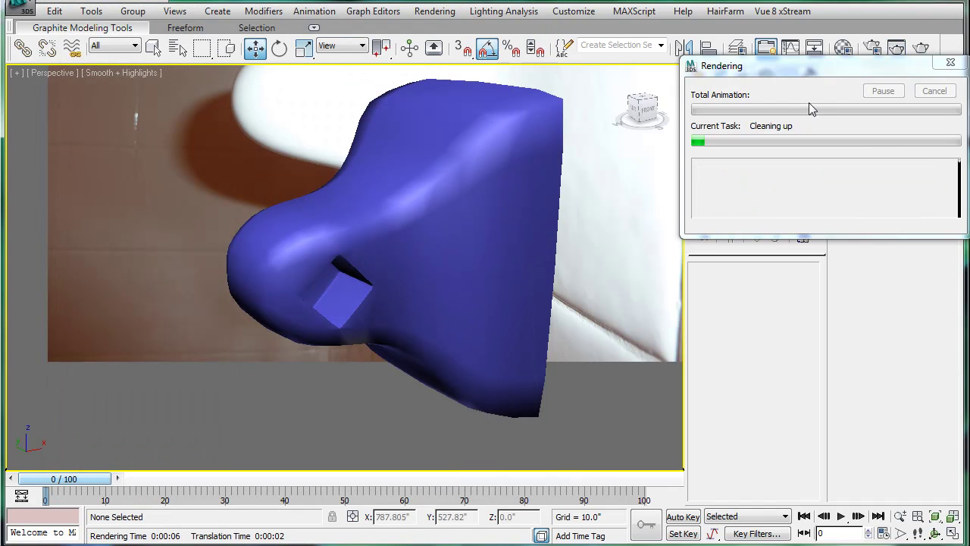
Step: In the Front view, create a box about 82.5 inches long, 8.1 inches wide and -6.7 inches high beside the fixture's wall side
key(shift+z)
key(shift+z)
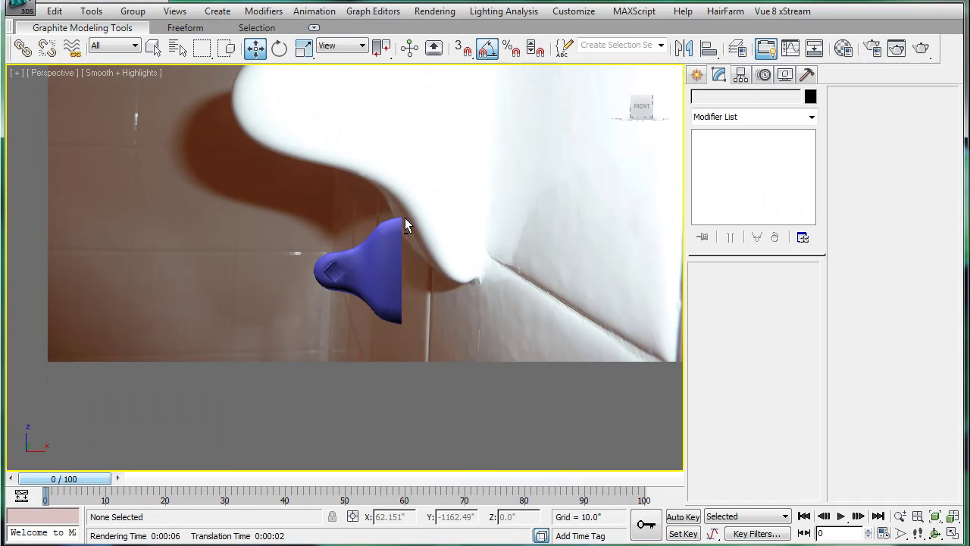
key(f)
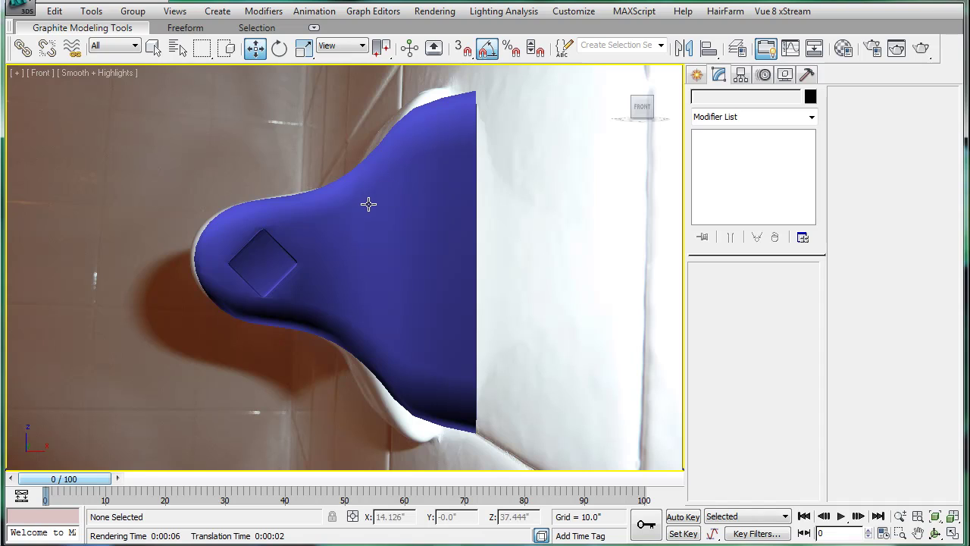
click(703, 75)
click(716, 121)
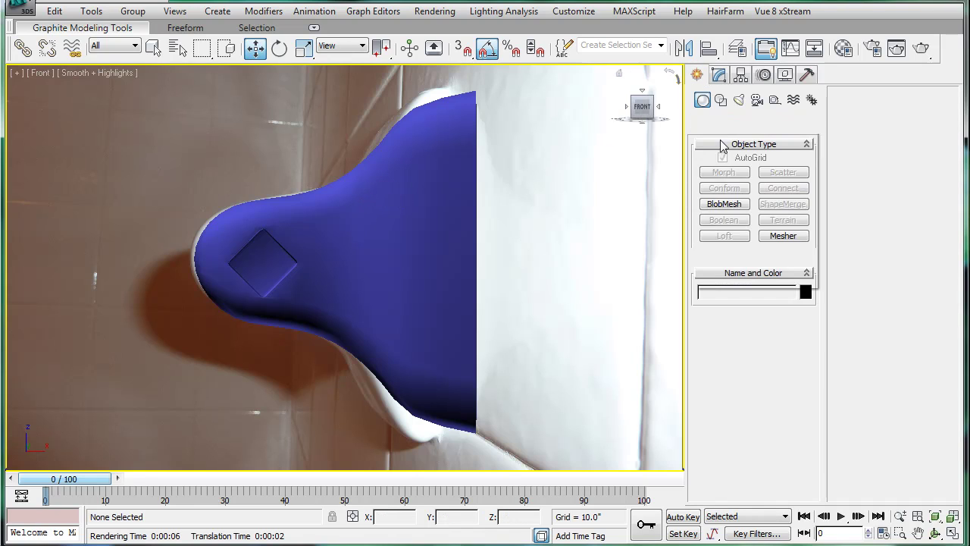
click(728, 134)
click(724, 172)
drag(538, 146, 551, 288)
click(552, 299)
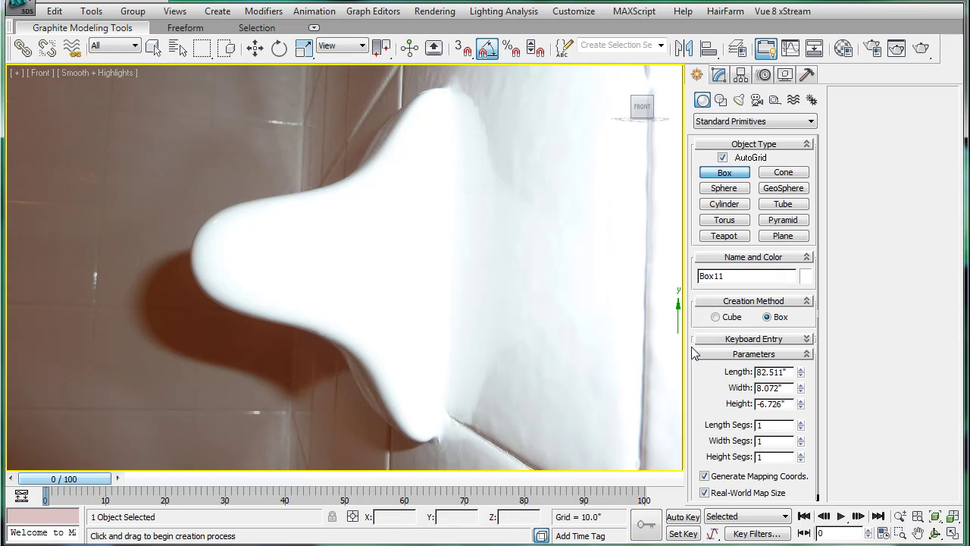
Step: Set the new box's length to 5 inches
drag(744, 379, 716, 377)
text(5)
key(Return)
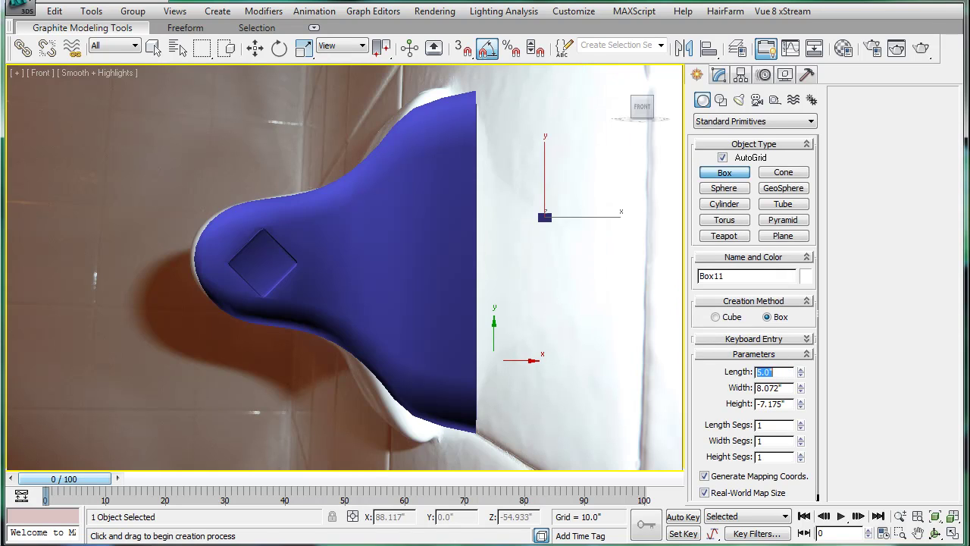
Step: Select the wall fixture in the Front view and scale it down uniformly until it is close to the box's size
key(w)
click(410, 238)
key(r)
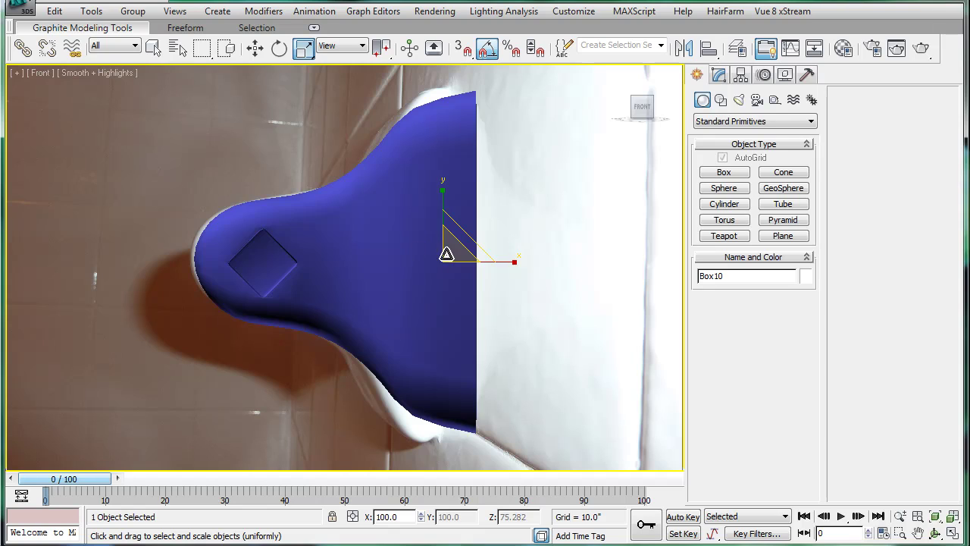
drag(444, 254, 470, 364)
drag(449, 258, 453, 358)
scroll(518, 248, up, 2)
middle_drag(534, 224, 458, 329)
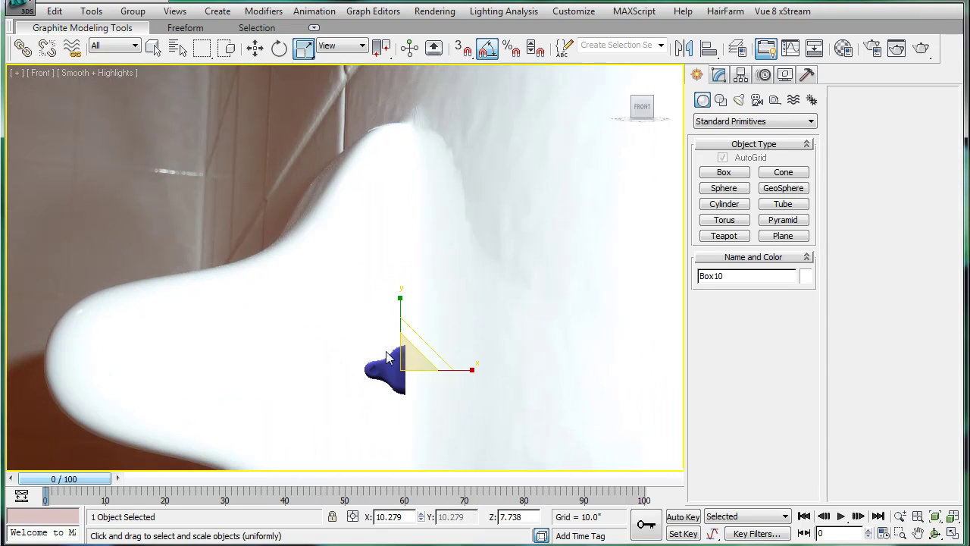
drag(408, 361, 403, 481)
Step: Move the fixture beside the box and fine-tune its uniform scale so its height matches the box's 5-inch length
key(w)
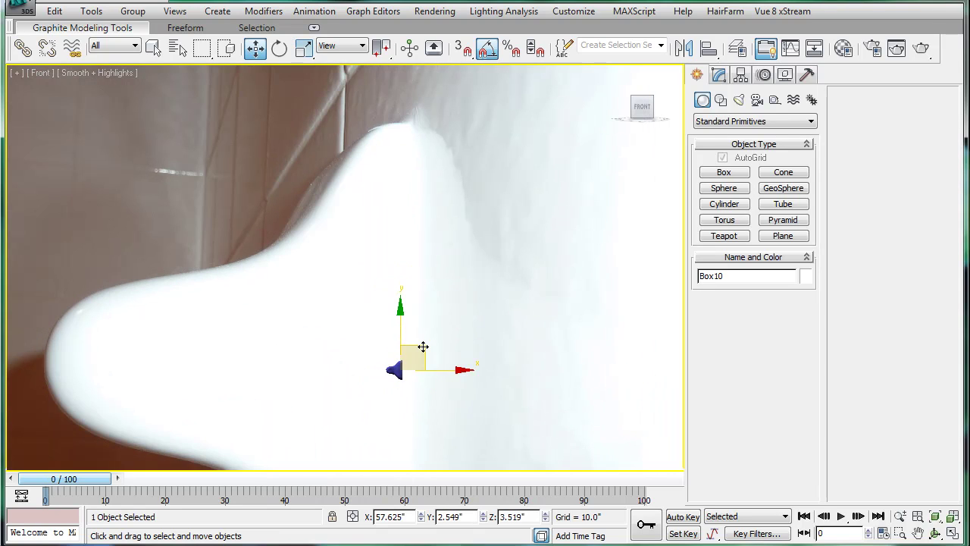
drag(423, 346, 535, 292)
scroll(543, 304, up, 3)
scroll(542, 309, down, 5)
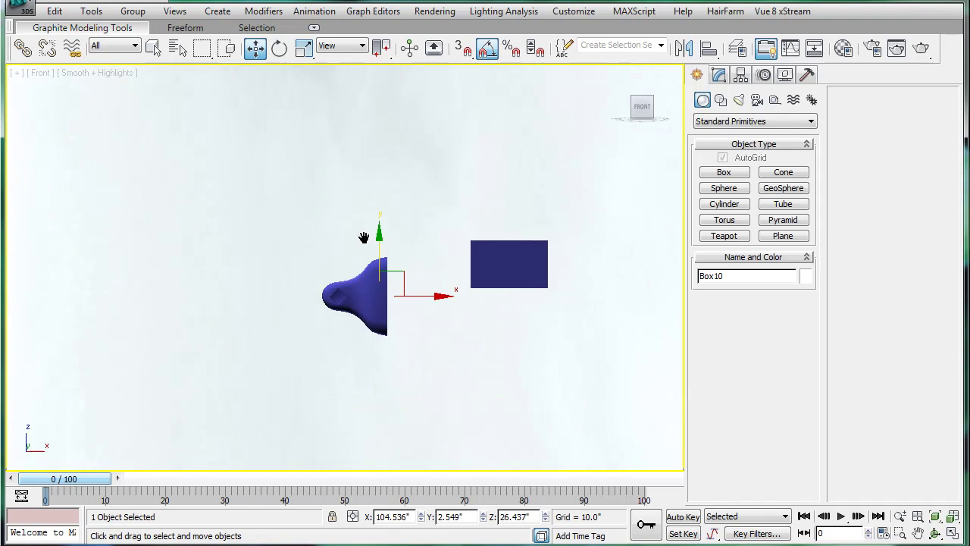
key(r)
drag(321, 277, 331, 306)
middle_drag(379, 311, 372, 334)
scroll(379, 323, up, 2)
key(w)
drag(310, 302, 408, 295)
key(r)
click(454, 338)
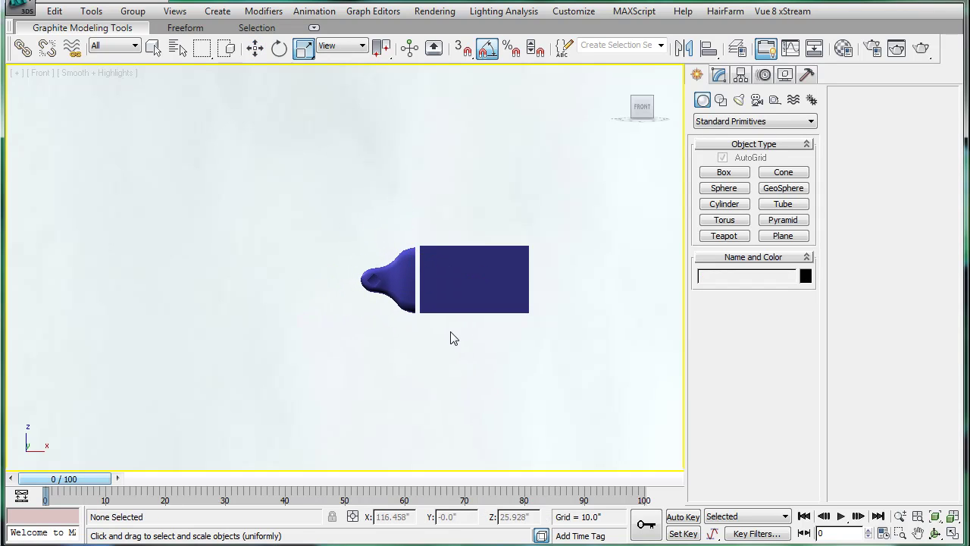
Step: In the Top view, set the box's height to 3 inches
key(t)
key(z)
scroll(397, 270, down, 4)
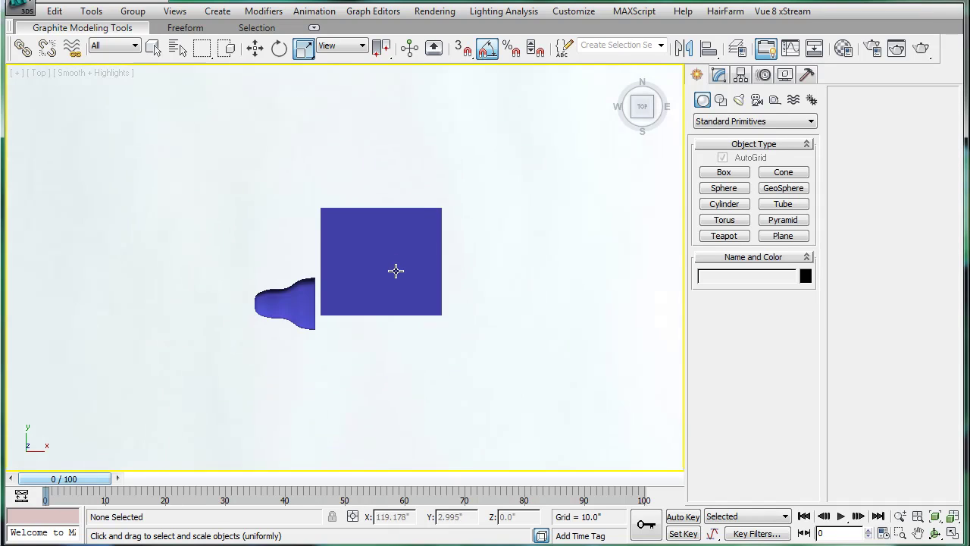
click(396, 270)
click(719, 75)
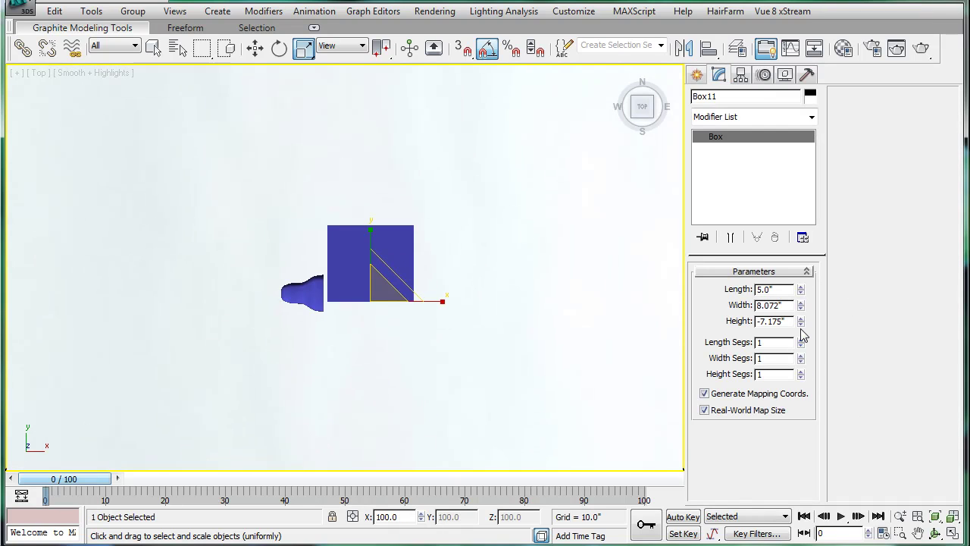
drag(802, 322, 802, 297)
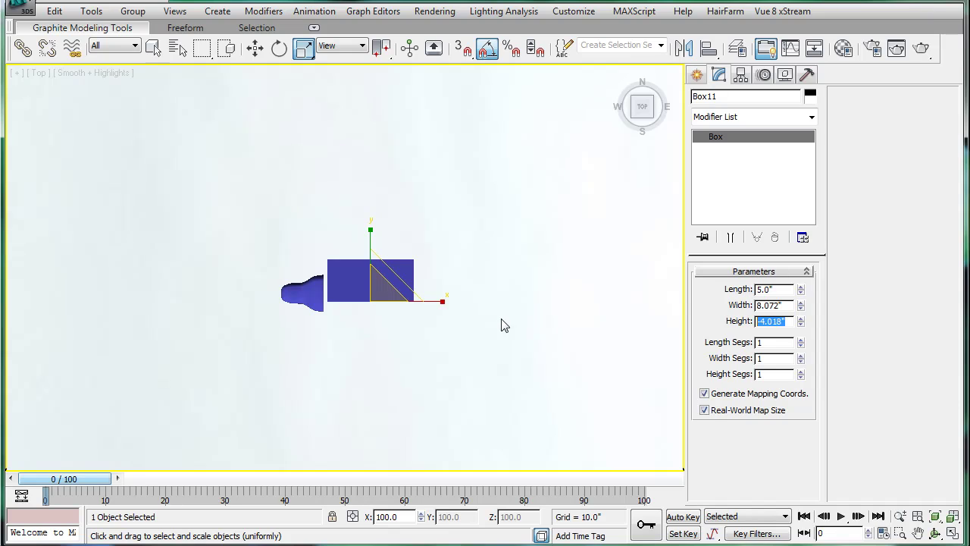
text(2)
key(Return)
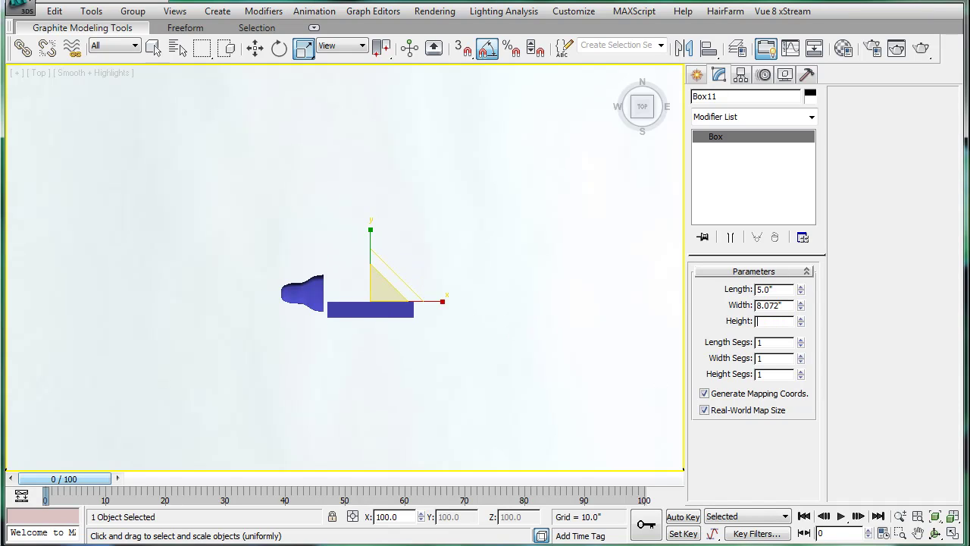
text(3)
key(Return)
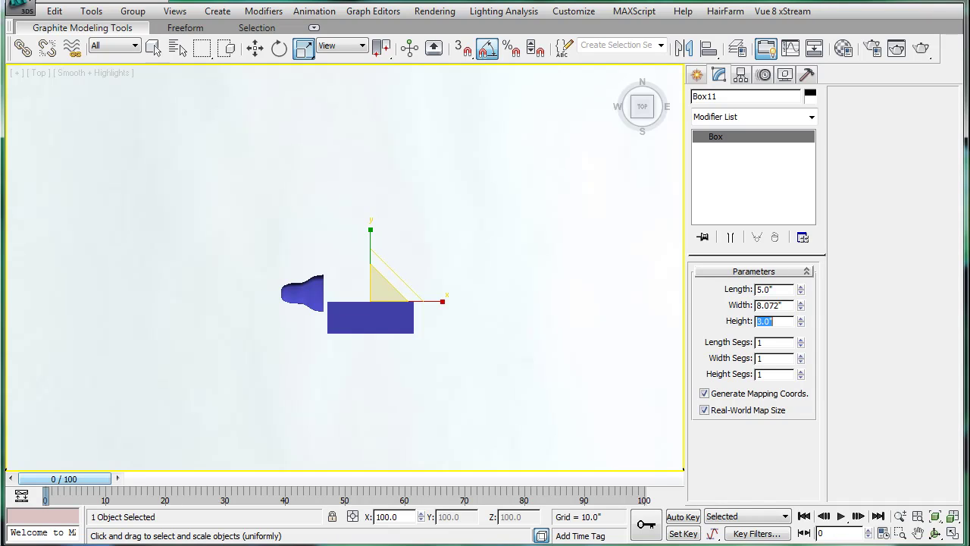
Step: Move the box along Y to about 2.25 inches to line up with the fixture, and scale the fixture in Y to match the box's depth
key(w)
scroll(344, 268, up, 5)
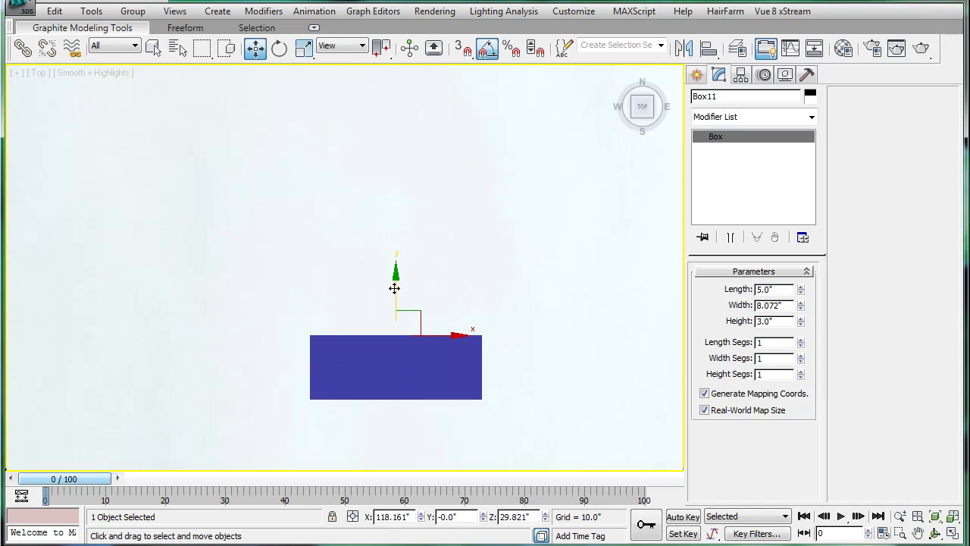
drag(395, 286, 399, 240)
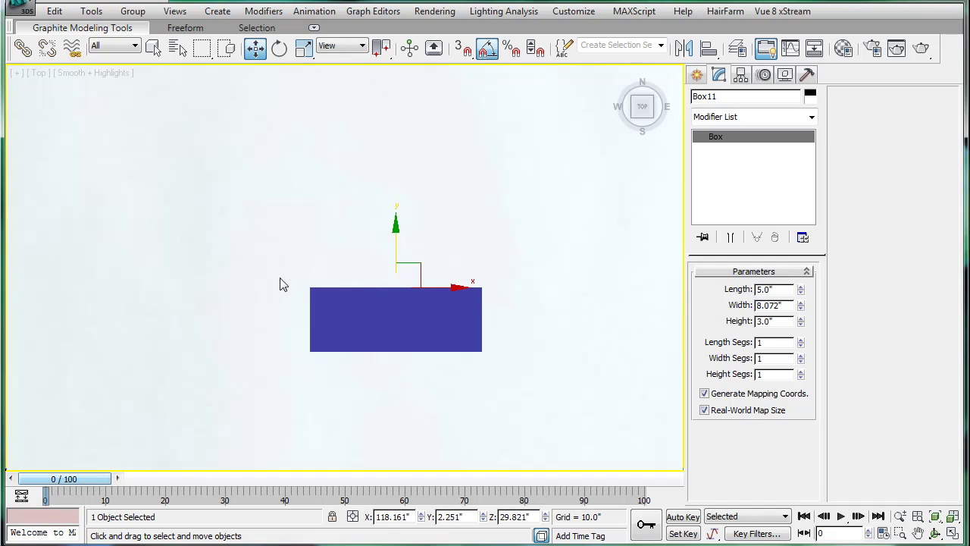
click(280, 284)
key(r)
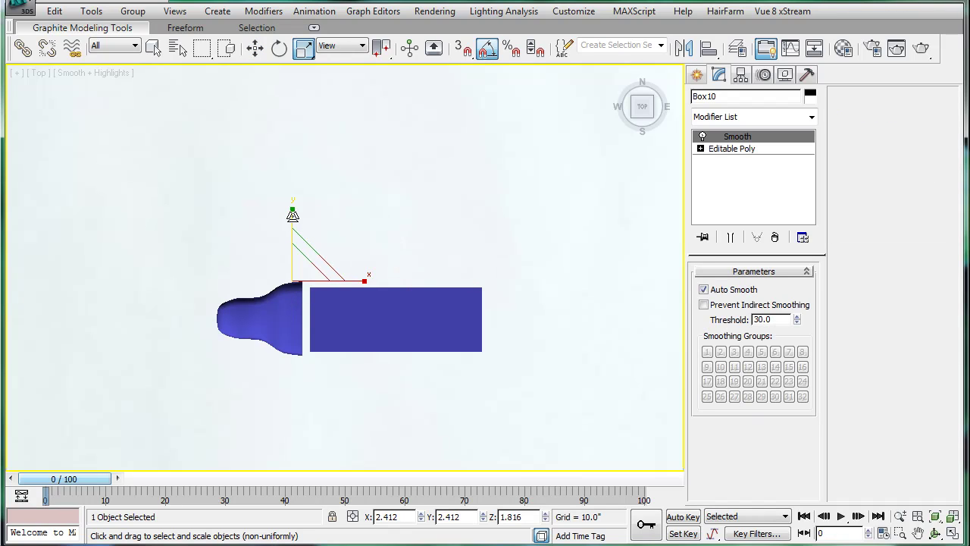
drag(292, 215, 294, 232)
key(w)
Step: Delete the reference box beside the fixture
click(393, 301)
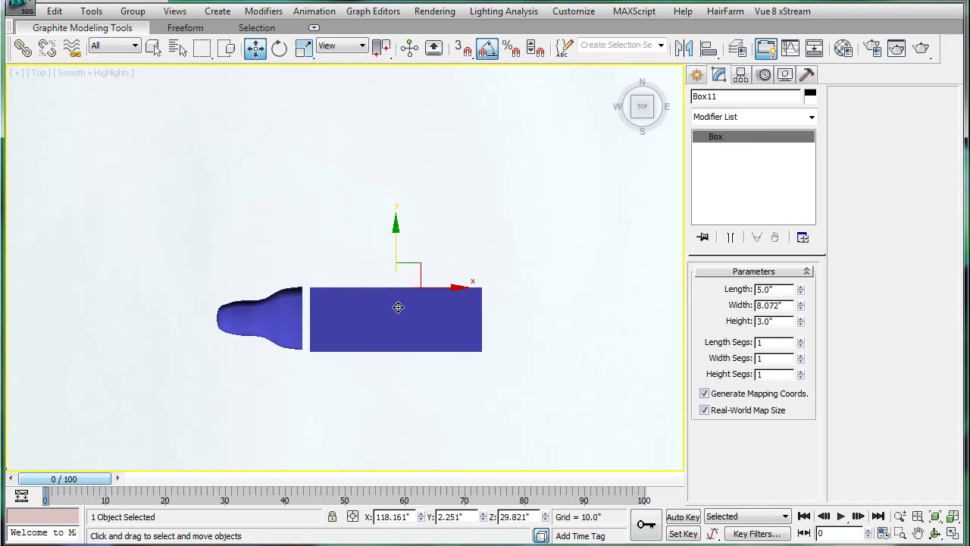
key(Delete)
scroll(391, 250, down, 5)
alt+middle_drag(399, 230, 407, 220)
key(z)
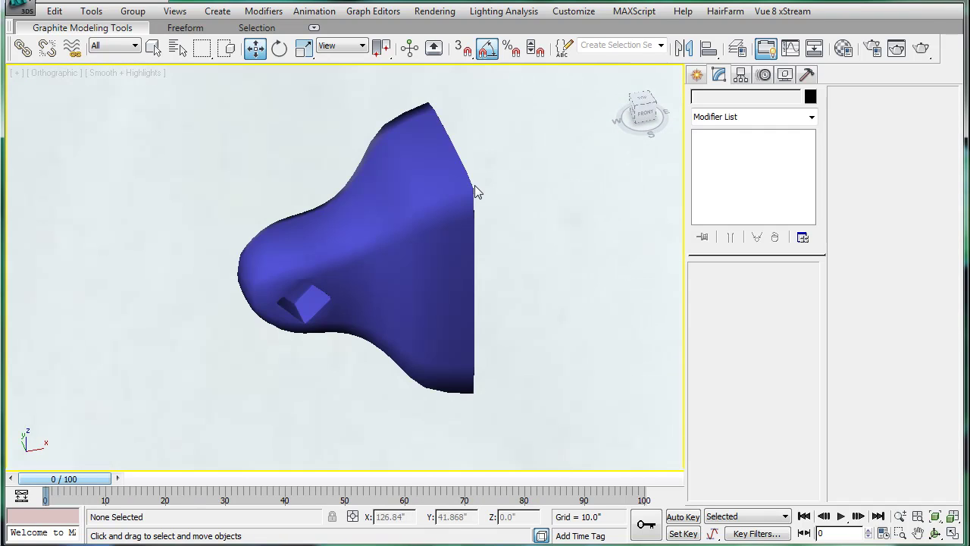
Step: Set the fixture's object color to black and assign a grey material to it
click(429, 204)
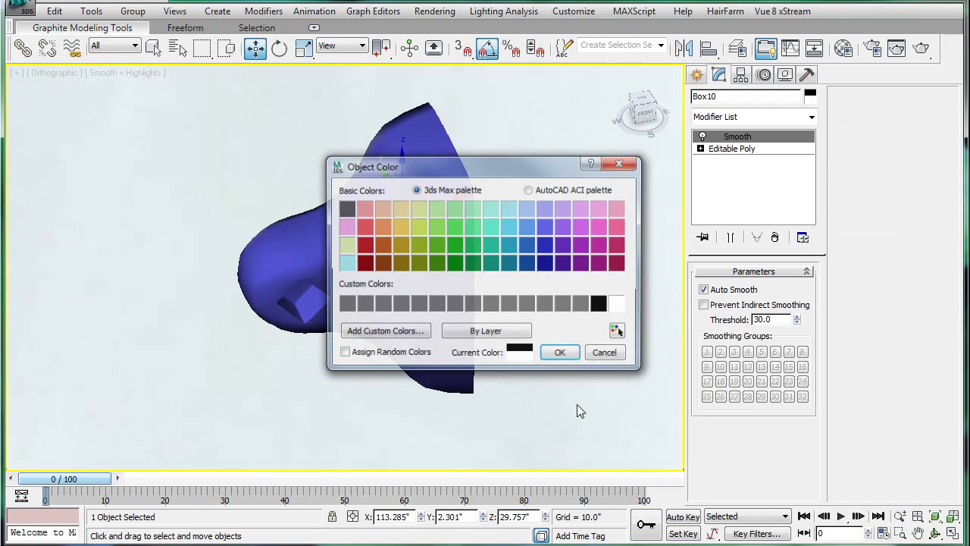
click(594, 302)
click(554, 352)
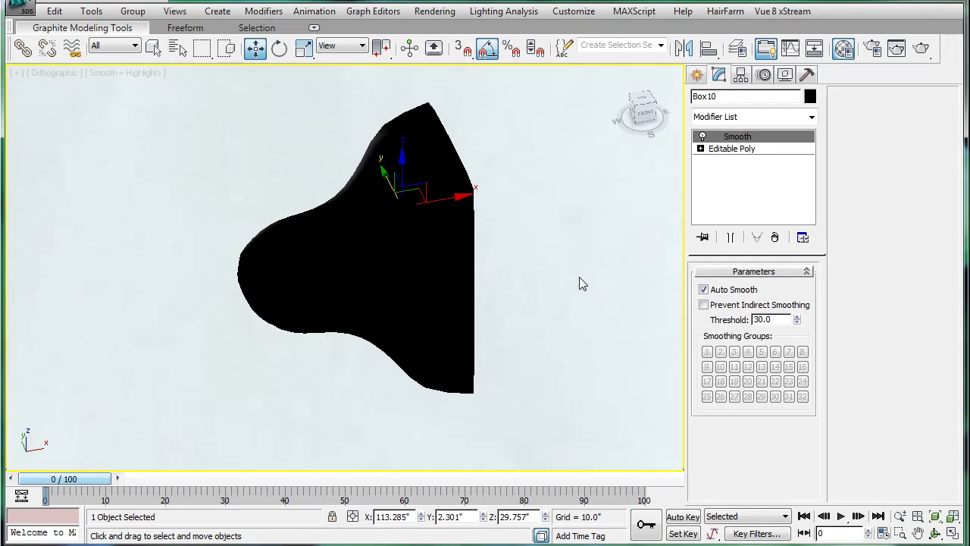
drag(0, 206, 109, 28)
drag(86, 157, 369, 231)
click(241, 28)
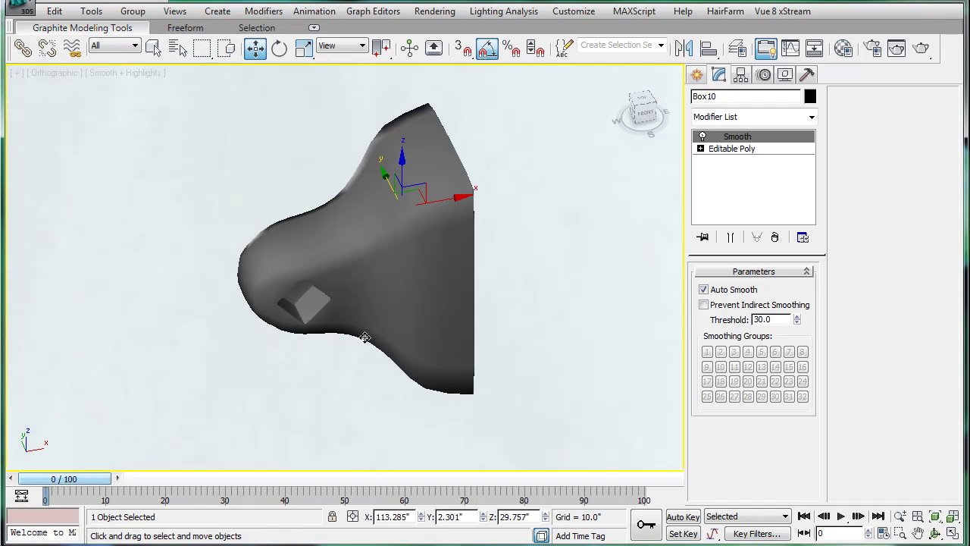
Step: Unhide all objects in the scene and return to the four-viewport layout
right_click(160, 187)
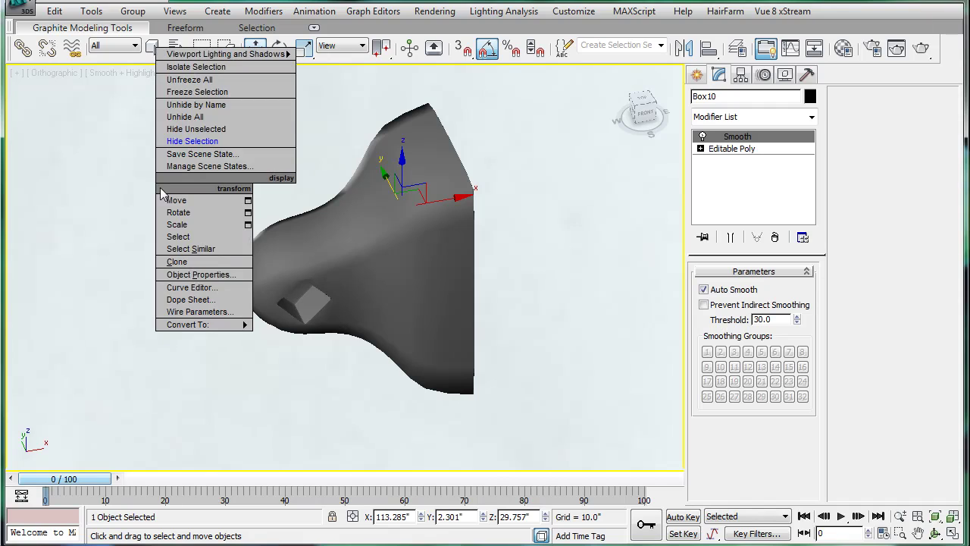
click(198, 121)
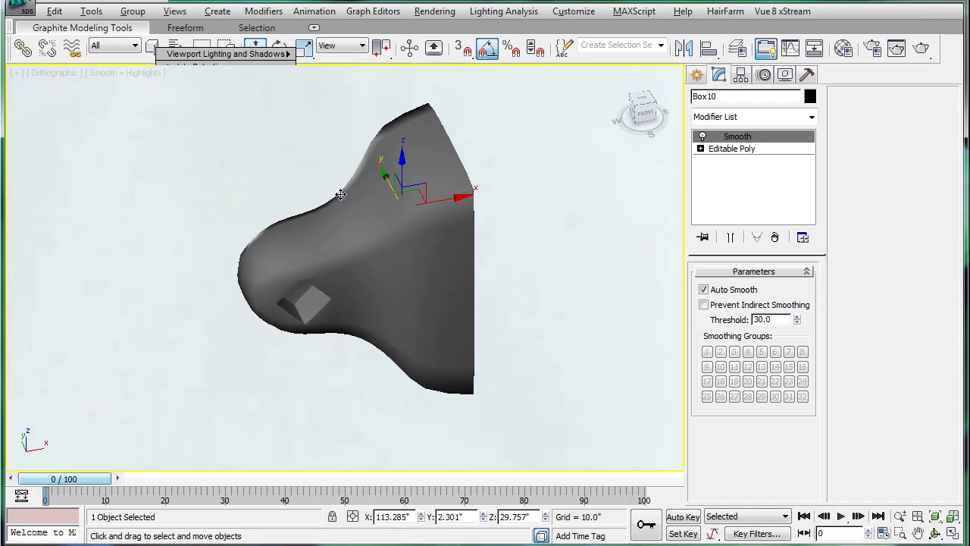
key(alt+w)
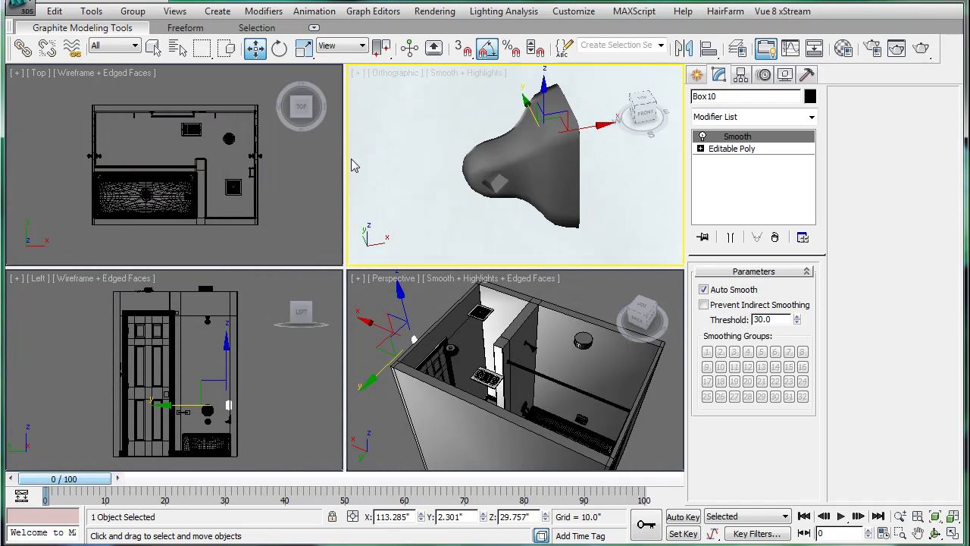
Step: In the Top view, move the fixture into the bathtub area and rotate it 180 degrees so its nose faces away from the wall
middle_click(272, 170)
scroll(271, 169, down, 3)
drag(264, 184, 168, 162)
scroll(168, 163, up, 8)
middle_drag(123, 175, 188, 185)
scroll(114, 169, up, 3)
key(e)
drag(211, 144, 142, 50)
scroll(190, 163, down, 4)
Step: Move the fixture against the wall at the tub's end, near the corner, to about X -40.7 and Y 5.9 inches
key(w)
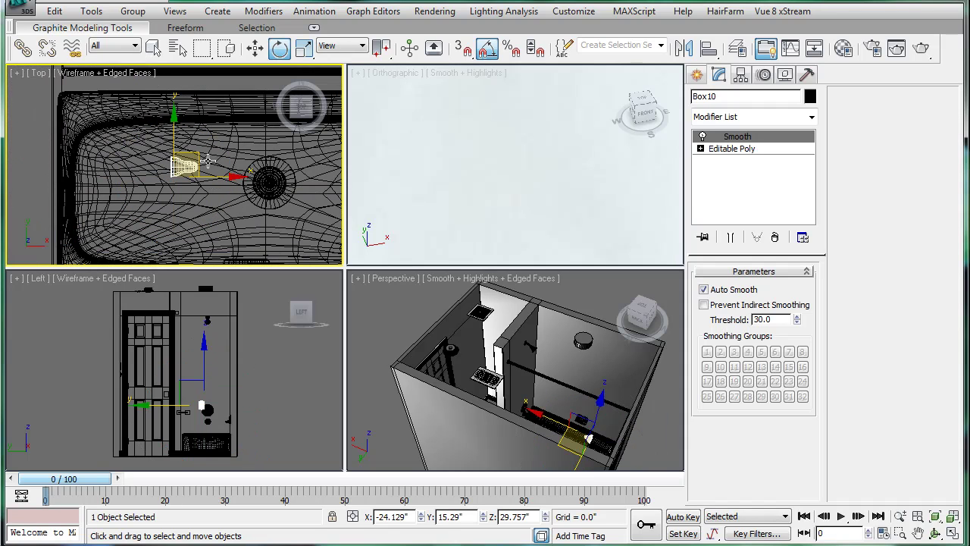
drag(198, 156, 111, 196)
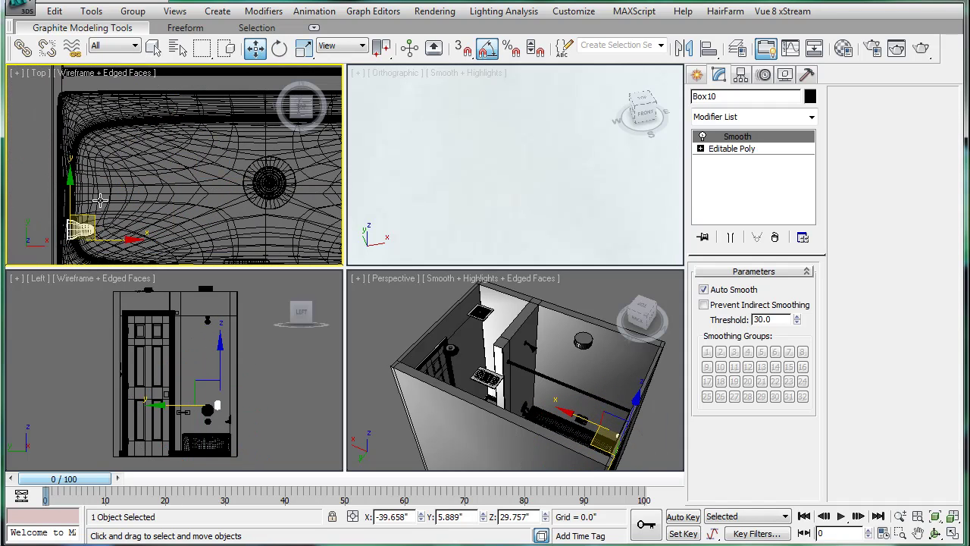
scroll(193, 128, up, 3)
scroll(192, 127, up, 2)
middle_drag(169, 116, 228, 203)
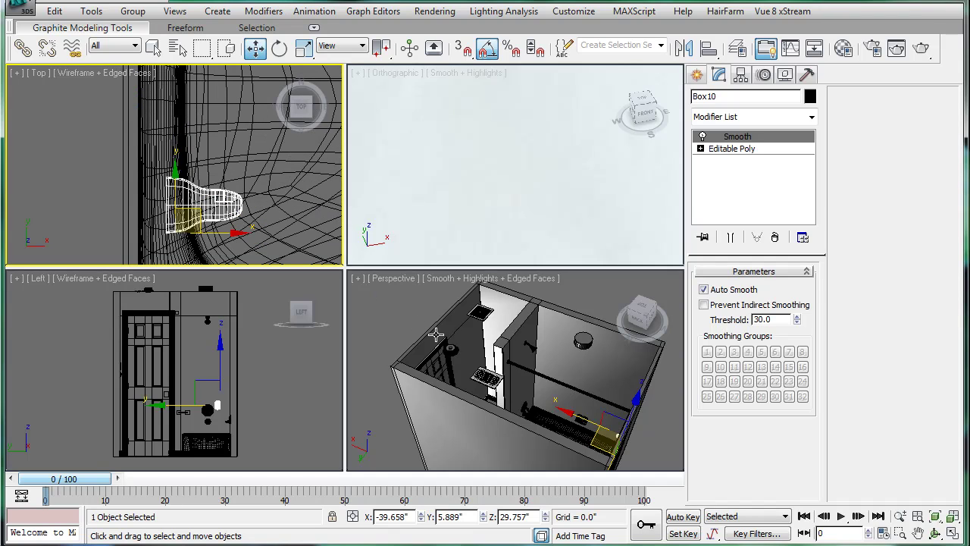
alt+middle_drag(437, 334, 425, 400)
scroll(530, 361, up, 3)
scroll(484, 305, up, 3)
scroll(425, 400, up, 2)
mouse_move(402, 392)
mouse_down()
mouse_move(415, 379)
mouse_move(430, 384)
mouse_move(401, 375)
mouse_up()
Step: Clone the fixture along the wall in the Top view, placing the copy at about Y 19.6 inches
right_click(229, 152)
scroll(229, 151, down, 3)
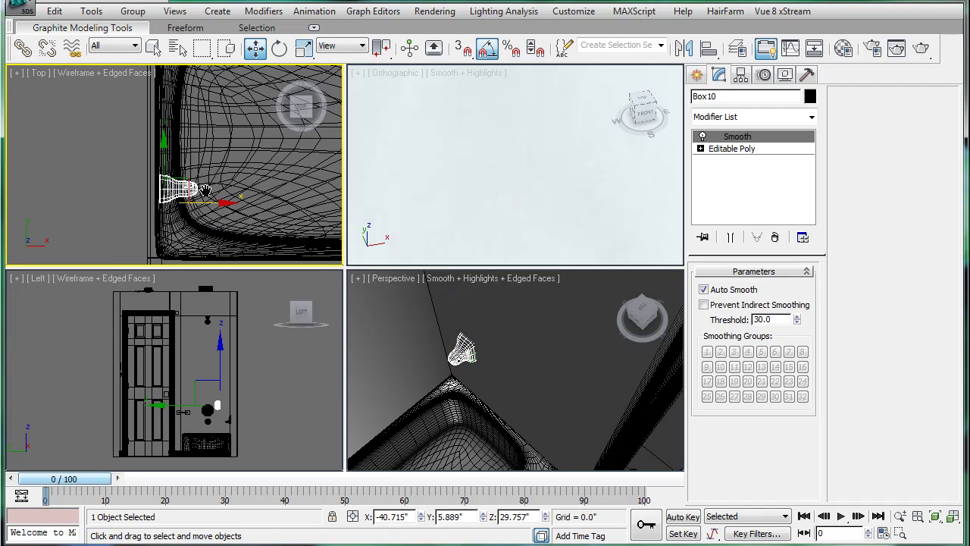
middle_drag(205, 189, 193, 242)
shift+drag(155, 210, 155, 81)
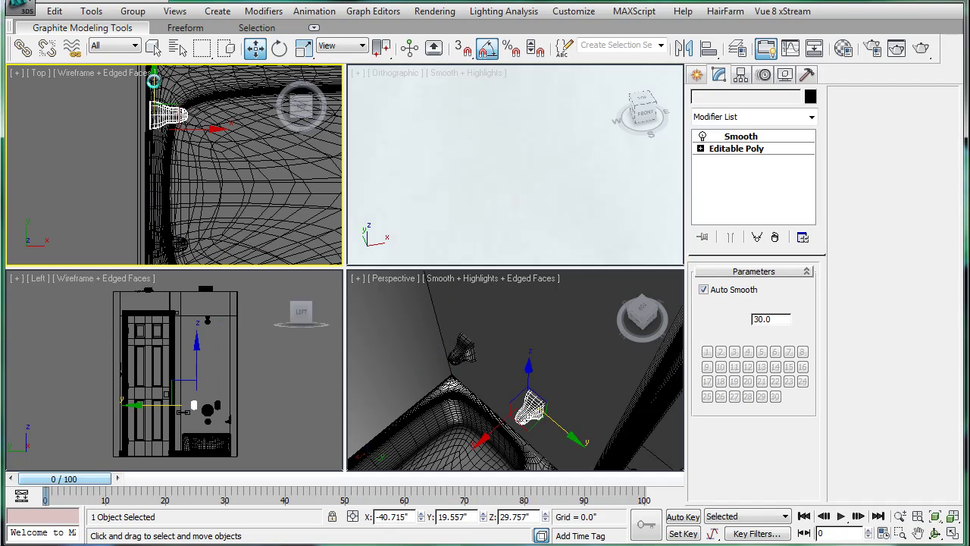
click(485, 336)
right_click(510, 383)
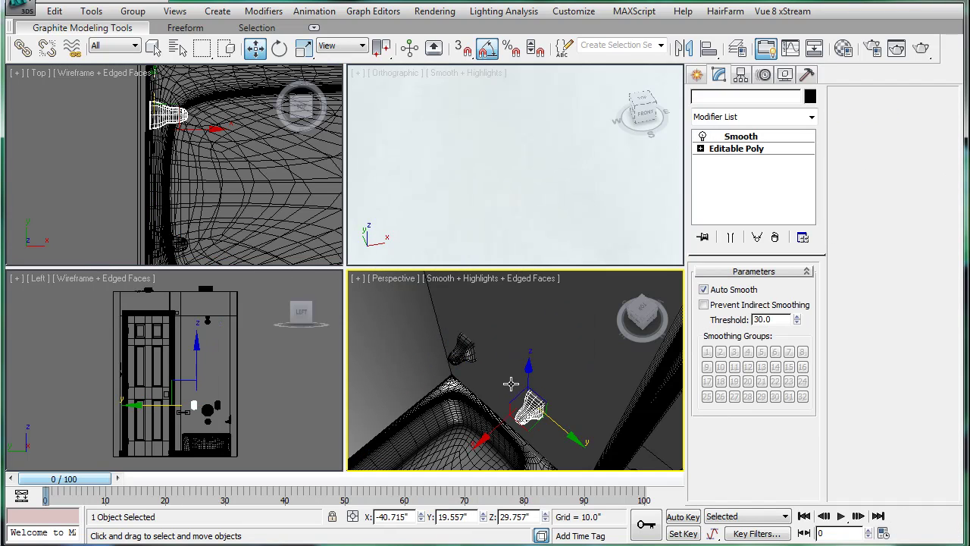
Step: Examine both fixtures and the direction of their square pockets up close in the maximized Perspective view
key(alt+w)
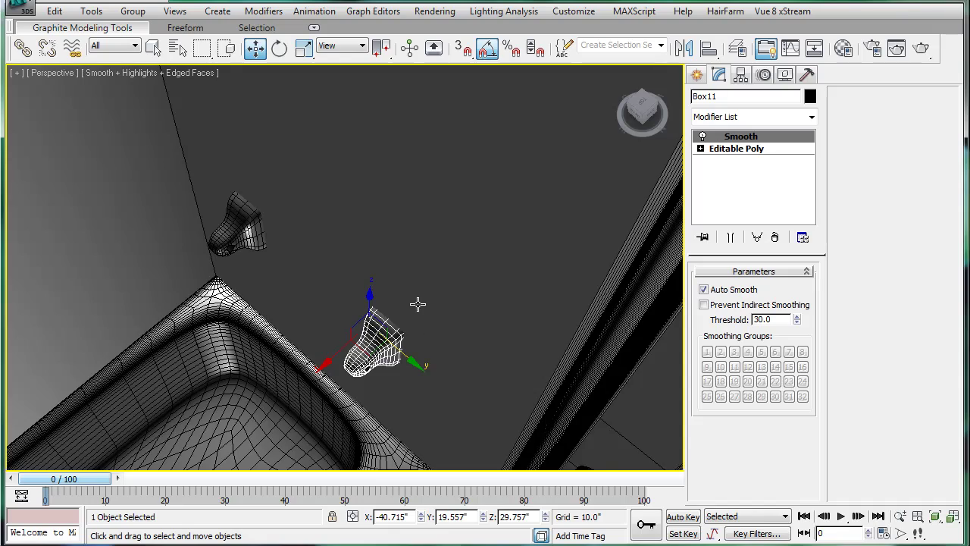
alt+middle_drag(418, 303, 446, 184)
middle_drag(407, 282, 428, 201)
key(z)
scroll(424, 205, down, 3)
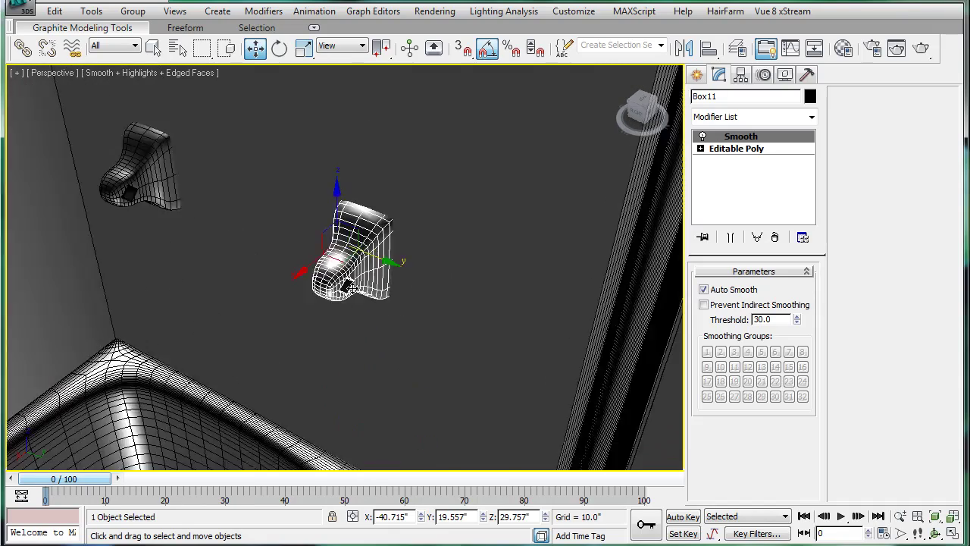
alt+middle_drag(301, 243, 312, 216)
middle_drag(312, 212, 368, 260)
scroll(371, 262, up, 2)
middle_drag(455, 301, 382, 256)
key(e)
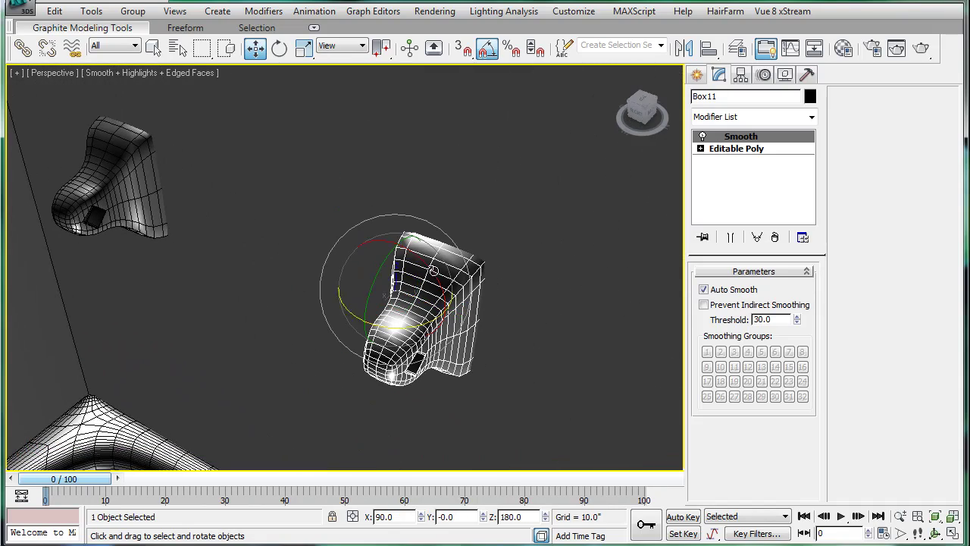
mouse_move(429, 265)
mouse_down()
mouse_move(515, 370)
mouse_move(508, 368)
mouse_up()
key(ctrl+z)
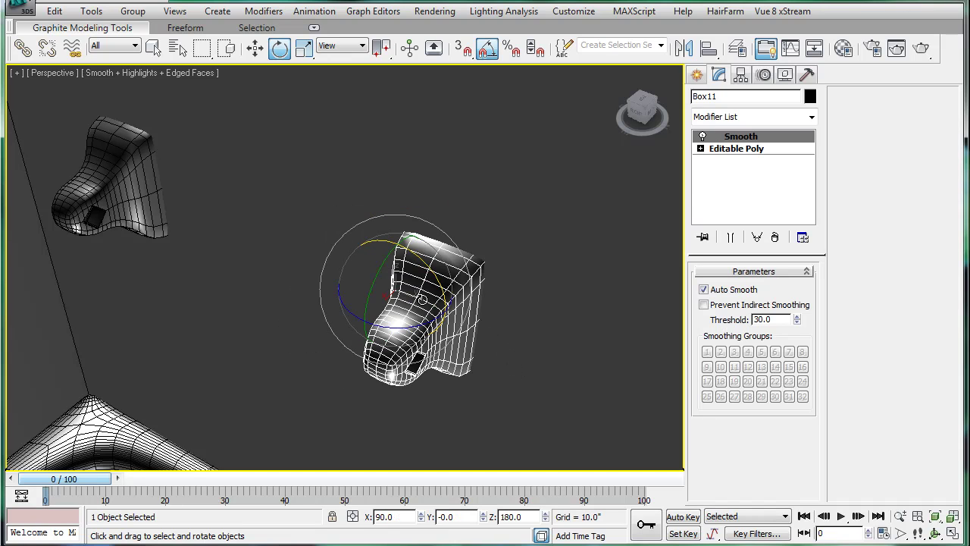
Step: Mirror the copied fixture about the Y axis without cloning, and move it along the wall to about Y 22.8 inches
click(684, 48)
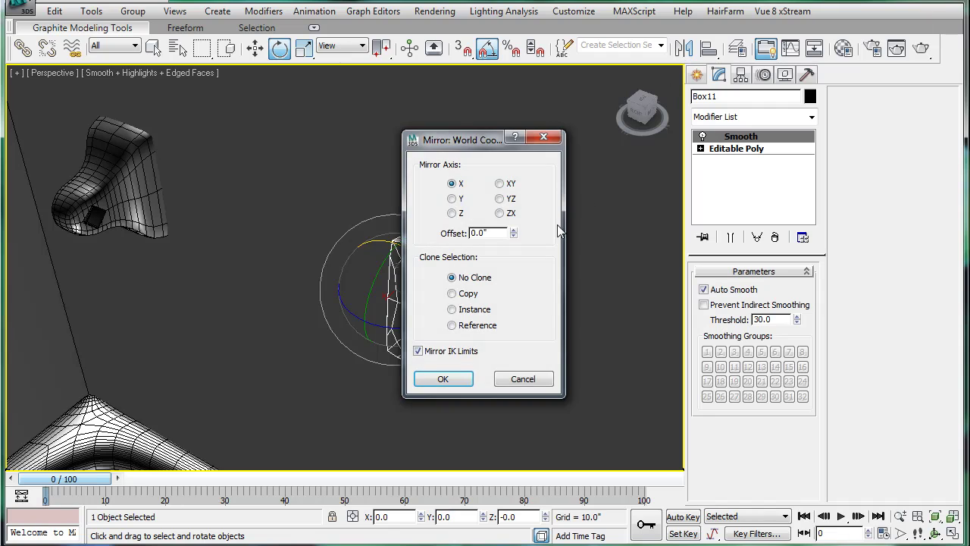
click(452, 199)
drag(454, 139, 522, 162)
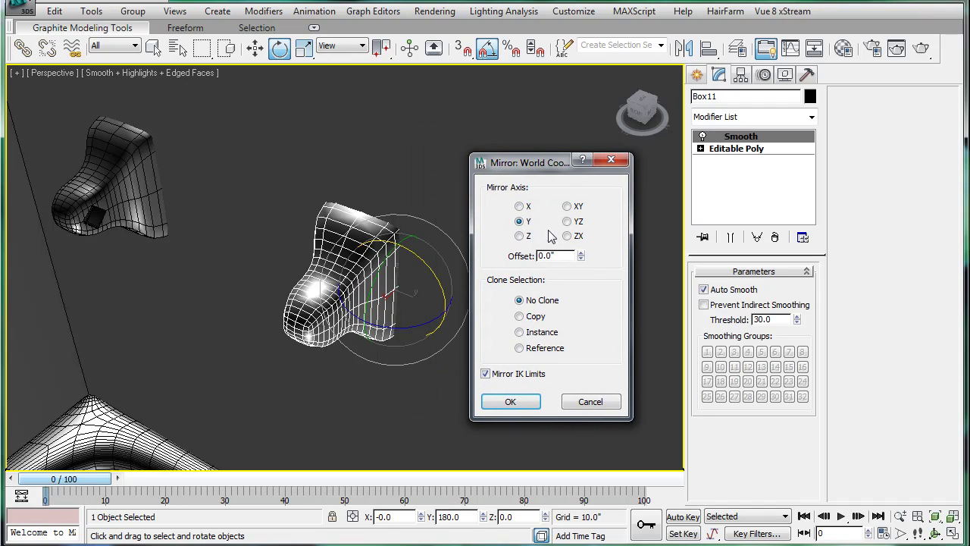
click(510, 402)
key(w)
drag(430, 302, 517, 323)
click(696, 75)
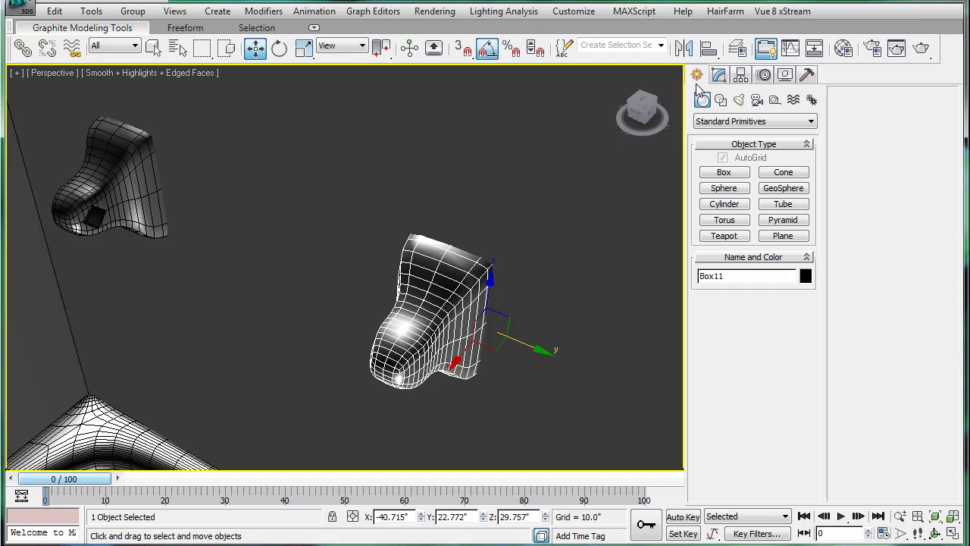
Step: Create a box on the wall between the two fixtures, about 0.54 inches long, 0.48 inches wide and 1.14 inches high
click(724, 173)
drag(313, 185, 321, 197)
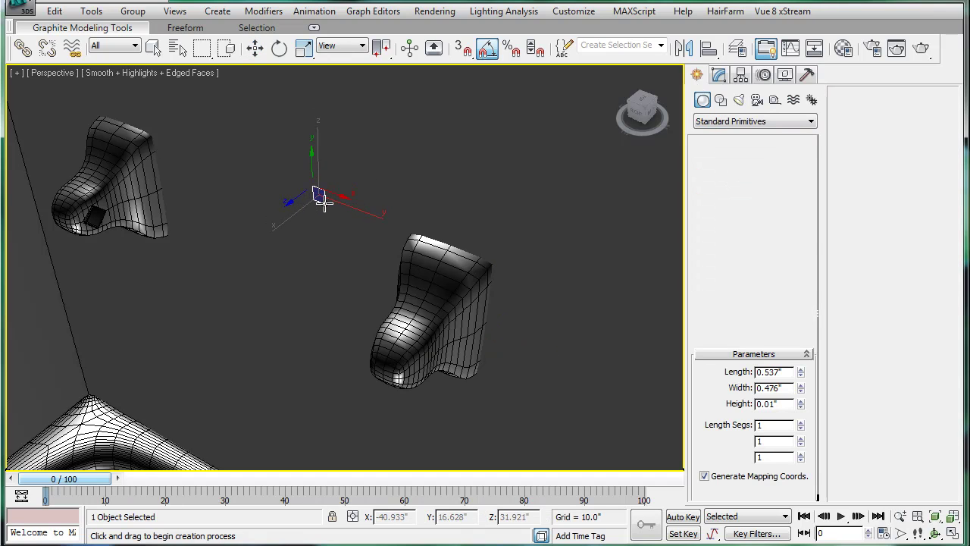
click(313, 210)
click(313, 194)
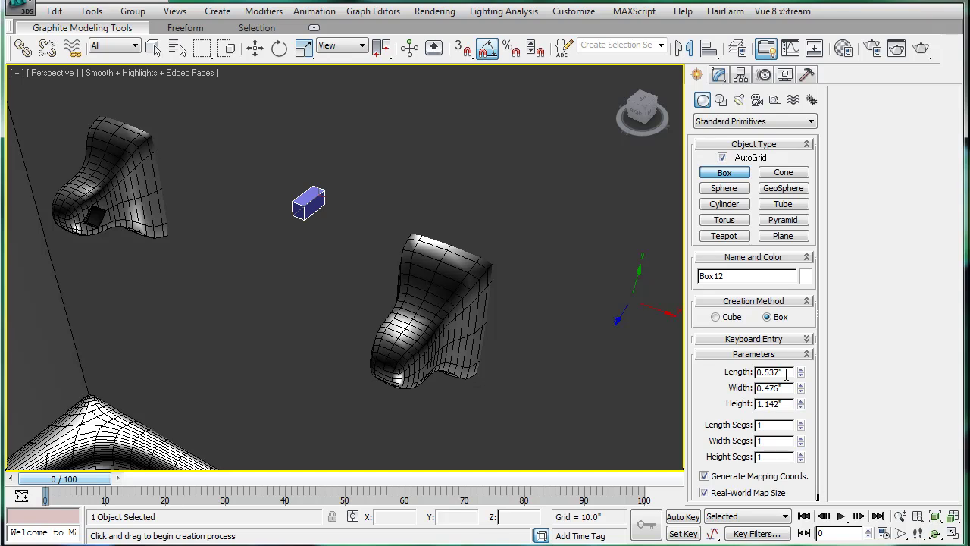
Step: Rotate the box so it runs lengthwise along the wall and its square end stands diagonally like the fixture's pocket
key(e)
drag(343, 226, 403, 226)
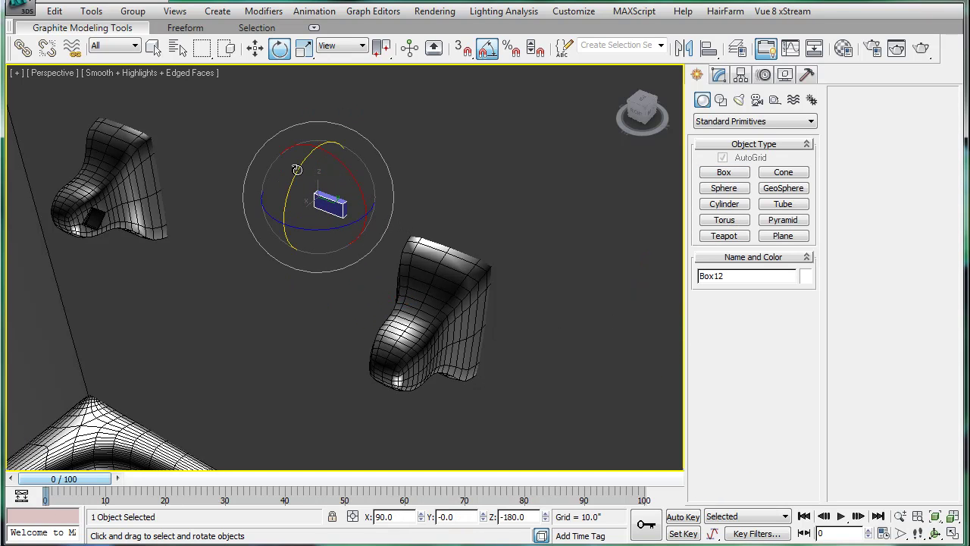
drag(297, 169, 288, 200)
Step: Move the box next to the fixture near the corner, to about X -38.1, Y 7.7 and Z 30.3 inches
middle_drag(284, 200, 288, 217)
key(w)
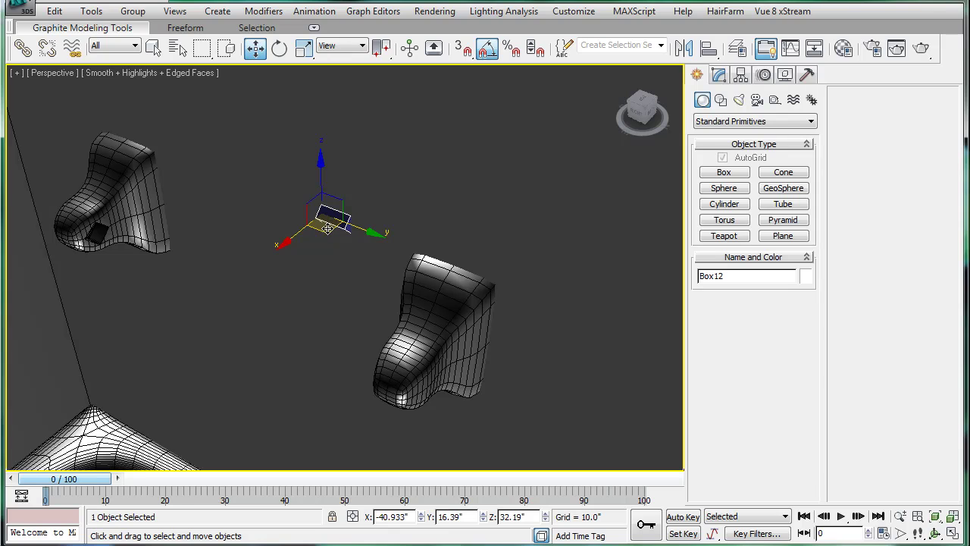
drag(328, 227, 83, 212)
drag(68, 166, 99, 224)
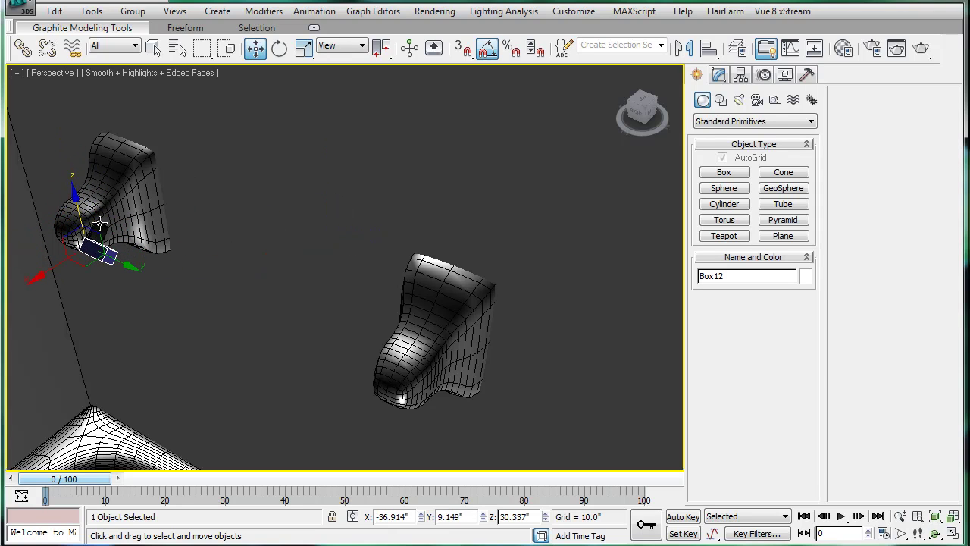
drag(65, 261, 116, 235)
Step: Lower the box into line with the fixture's square pocket, at about X -38.18 and Z 29.76 inches
middle_drag(140, 238, 274, 200)
scroll(314, 260, up, 5)
key(z)
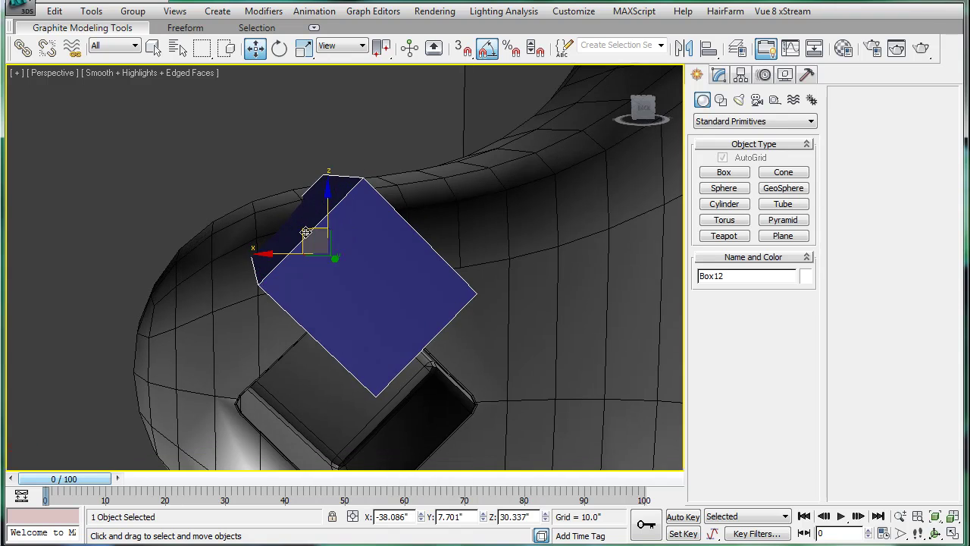
drag(306, 233, 326, 357)
Step: Centre the box within the square pocket in the wireframe Front view, at about X -38.15 and Z 29.74 inches
alt+middle_drag(326, 357, 316, 326)
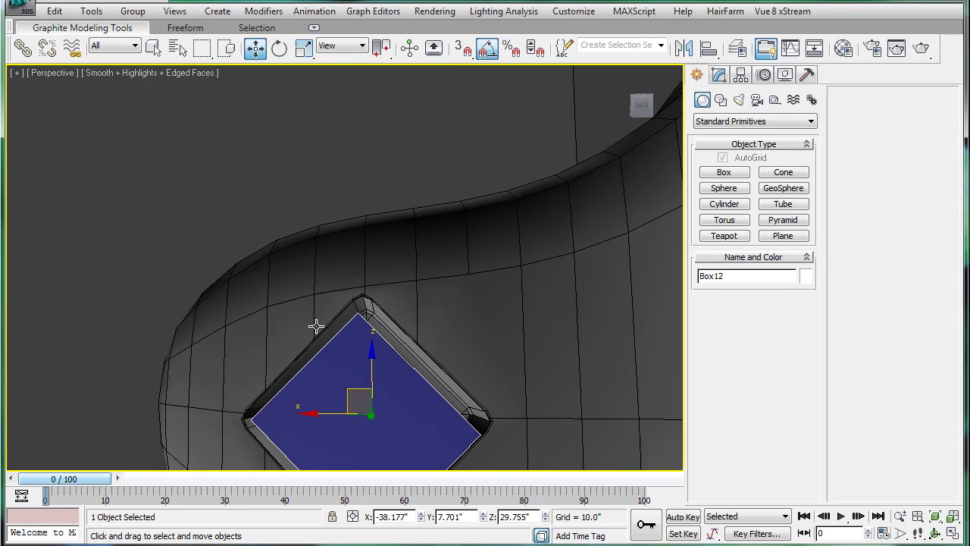
key(f)
key(F3)
scroll(401, 279, up, 5)
middle_drag(323, 232, 339, 303)
scroll(341, 302, up, 5)
middle_drag(418, 272, 275, 244)
scroll(386, 293, up, 2)
scroll(379, 287, up, 4)
scroll(275, 244, up, 5)
drag(333, 236, 337, 243)
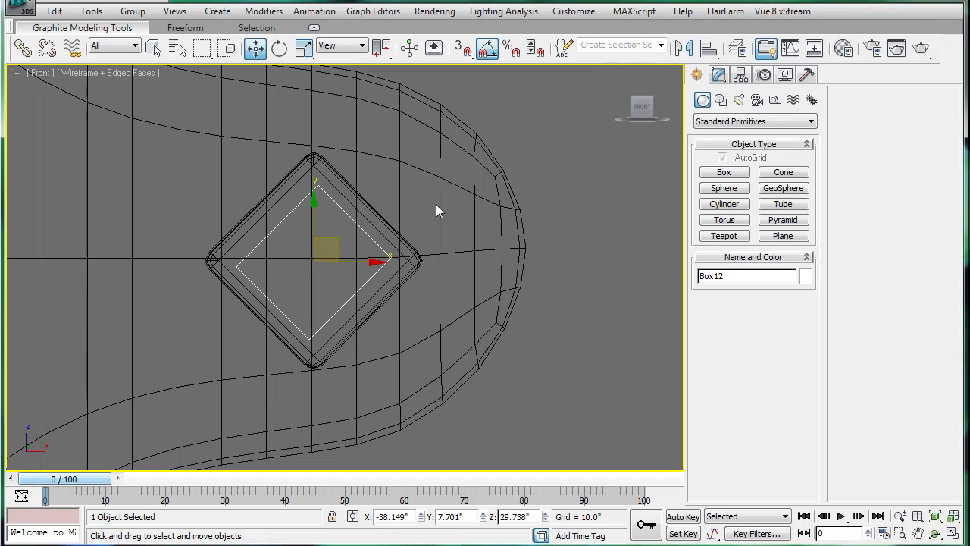
Step: Set the box's width to 0.606 and length to 0.617 inches, and nudge it up to Z 29.746 to centre it in the pocket
click(719, 75)
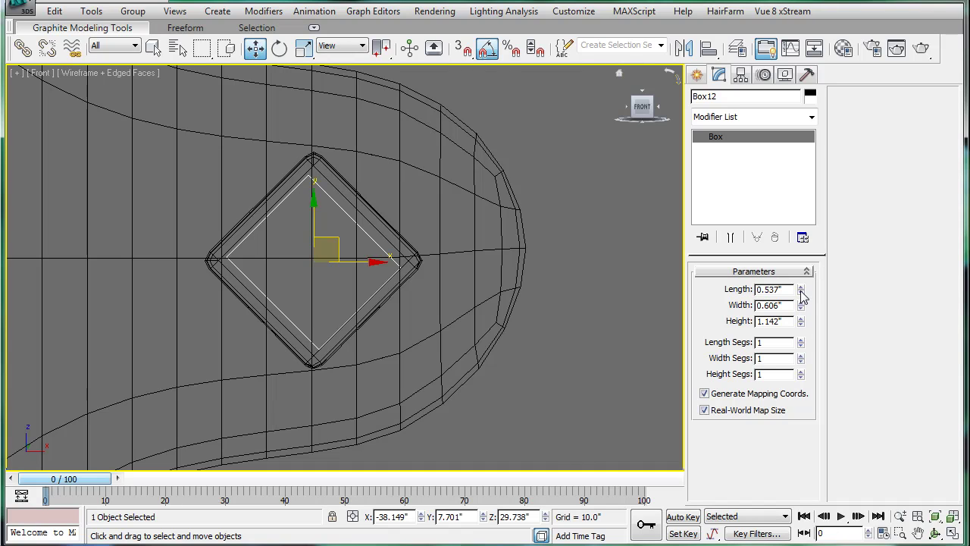
drag(800, 289, 801, 285)
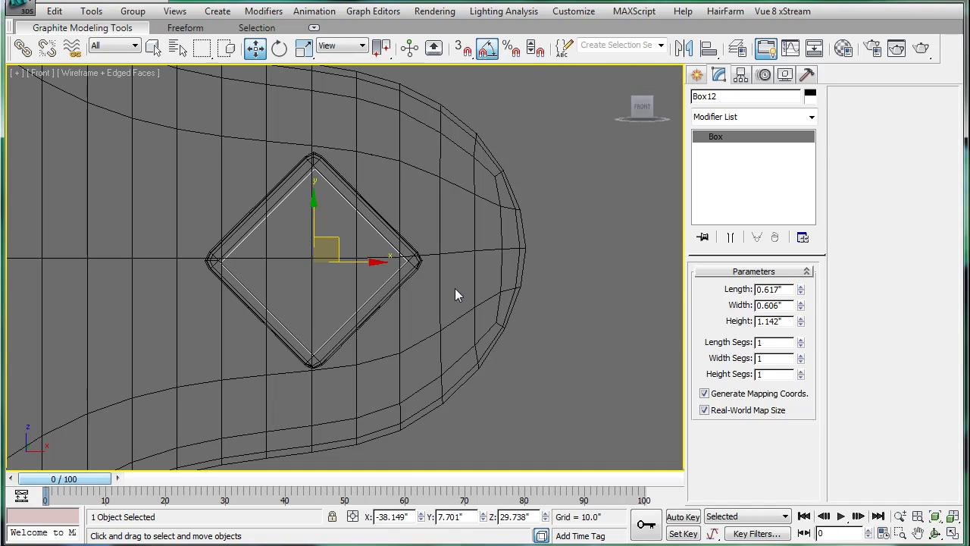
scroll(328, 244, up, 4)
drag(300, 230, 299, 227)
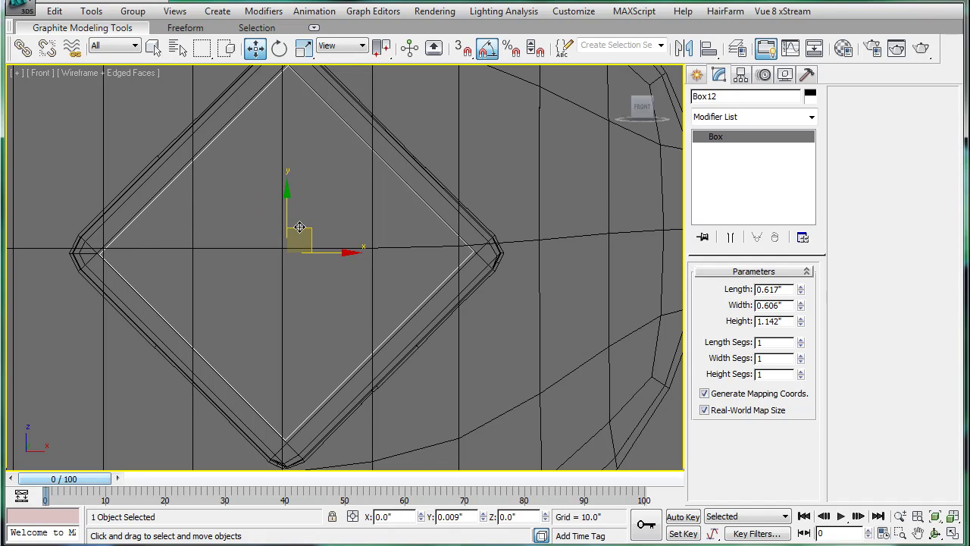
middle_drag(357, 238, 370, 264)
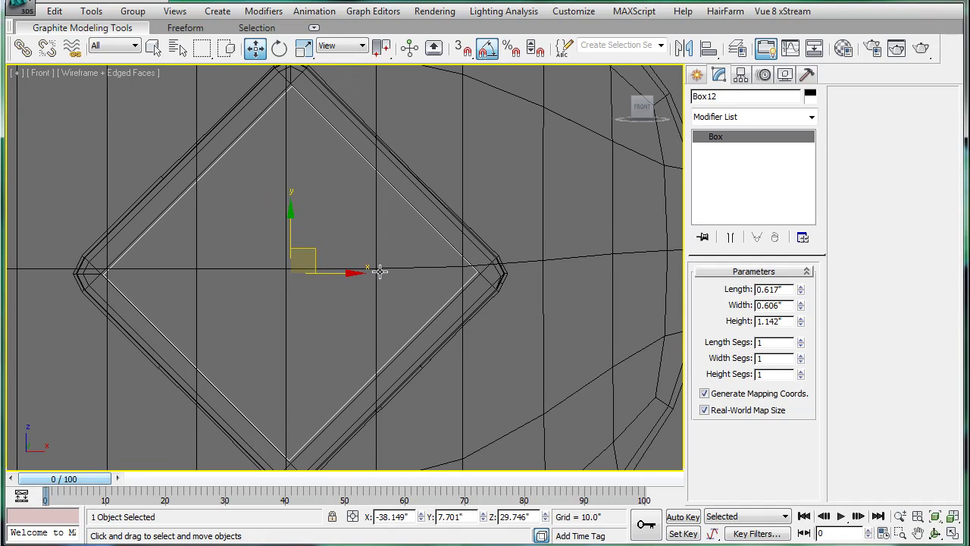